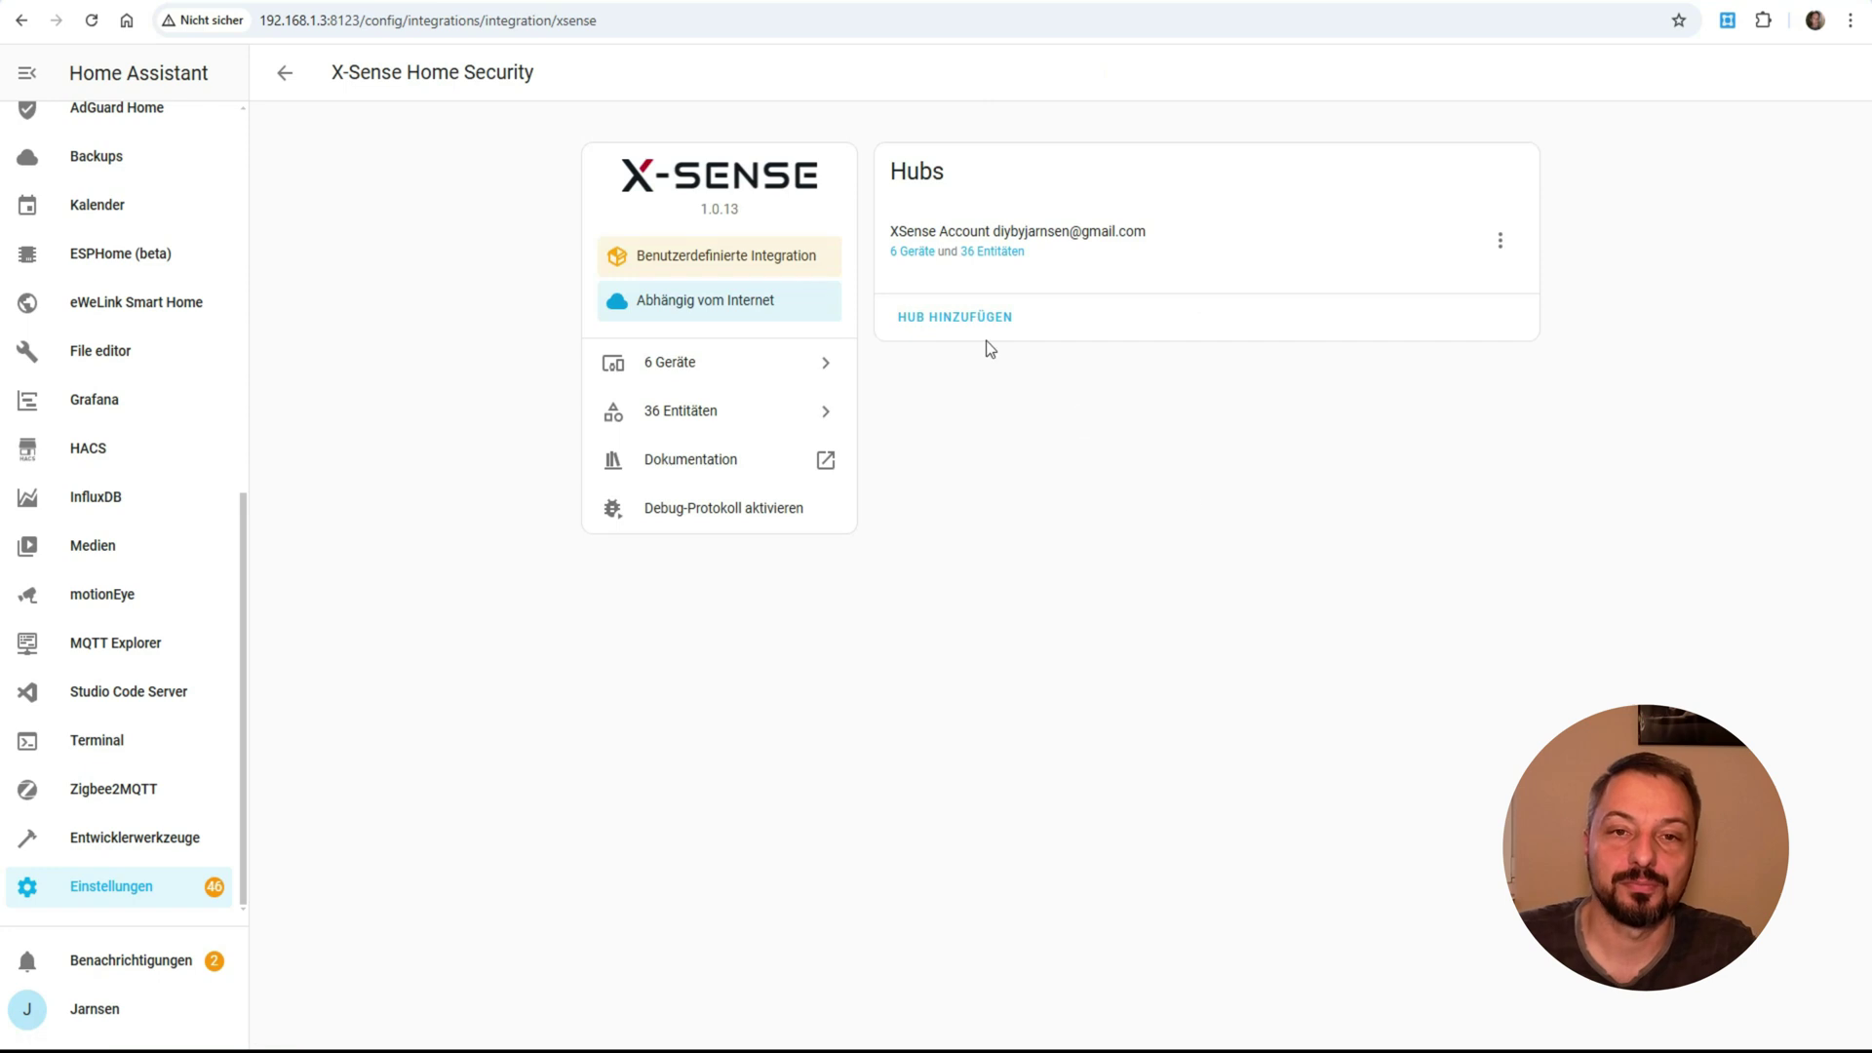
# Open the SWS51 1 device from the X-Sense hub's device list and trigger its SWS51 1 configuration button.
pyautogui.click(909, 253)
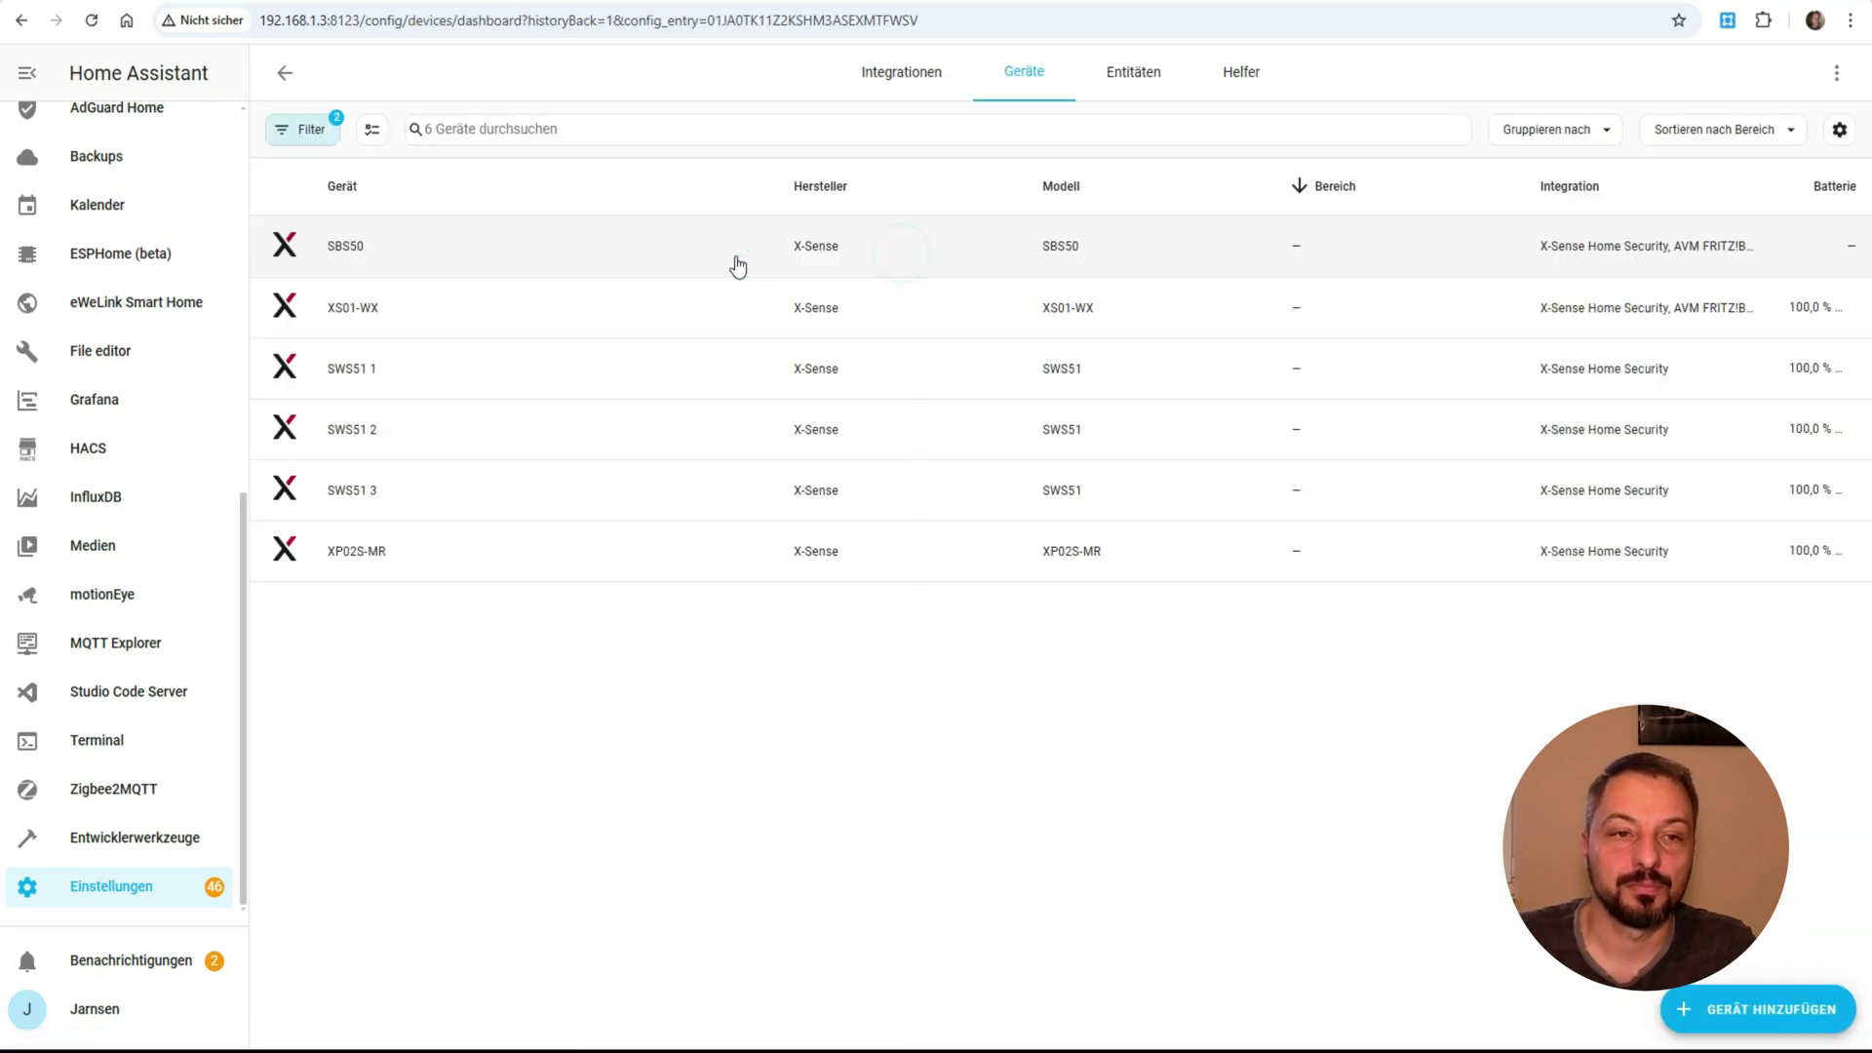
pyautogui.click(343, 378)
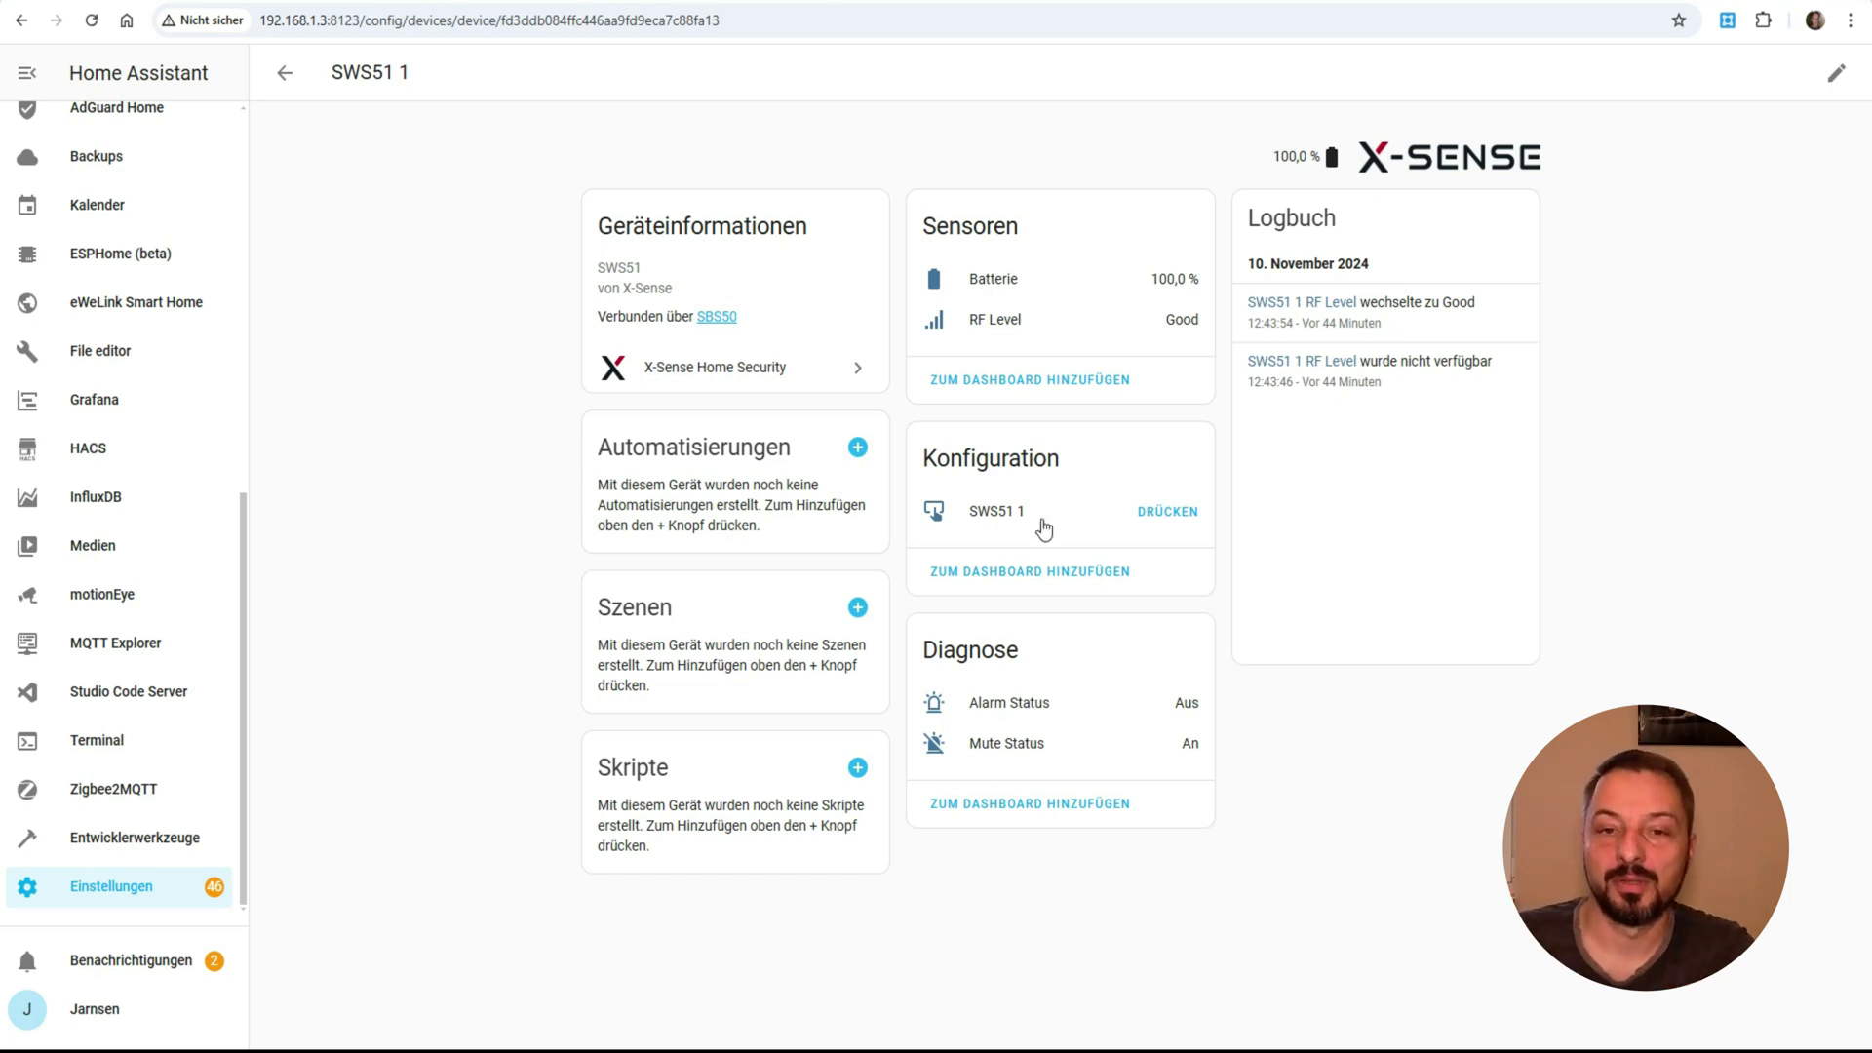
pyautogui.click(1164, 522)
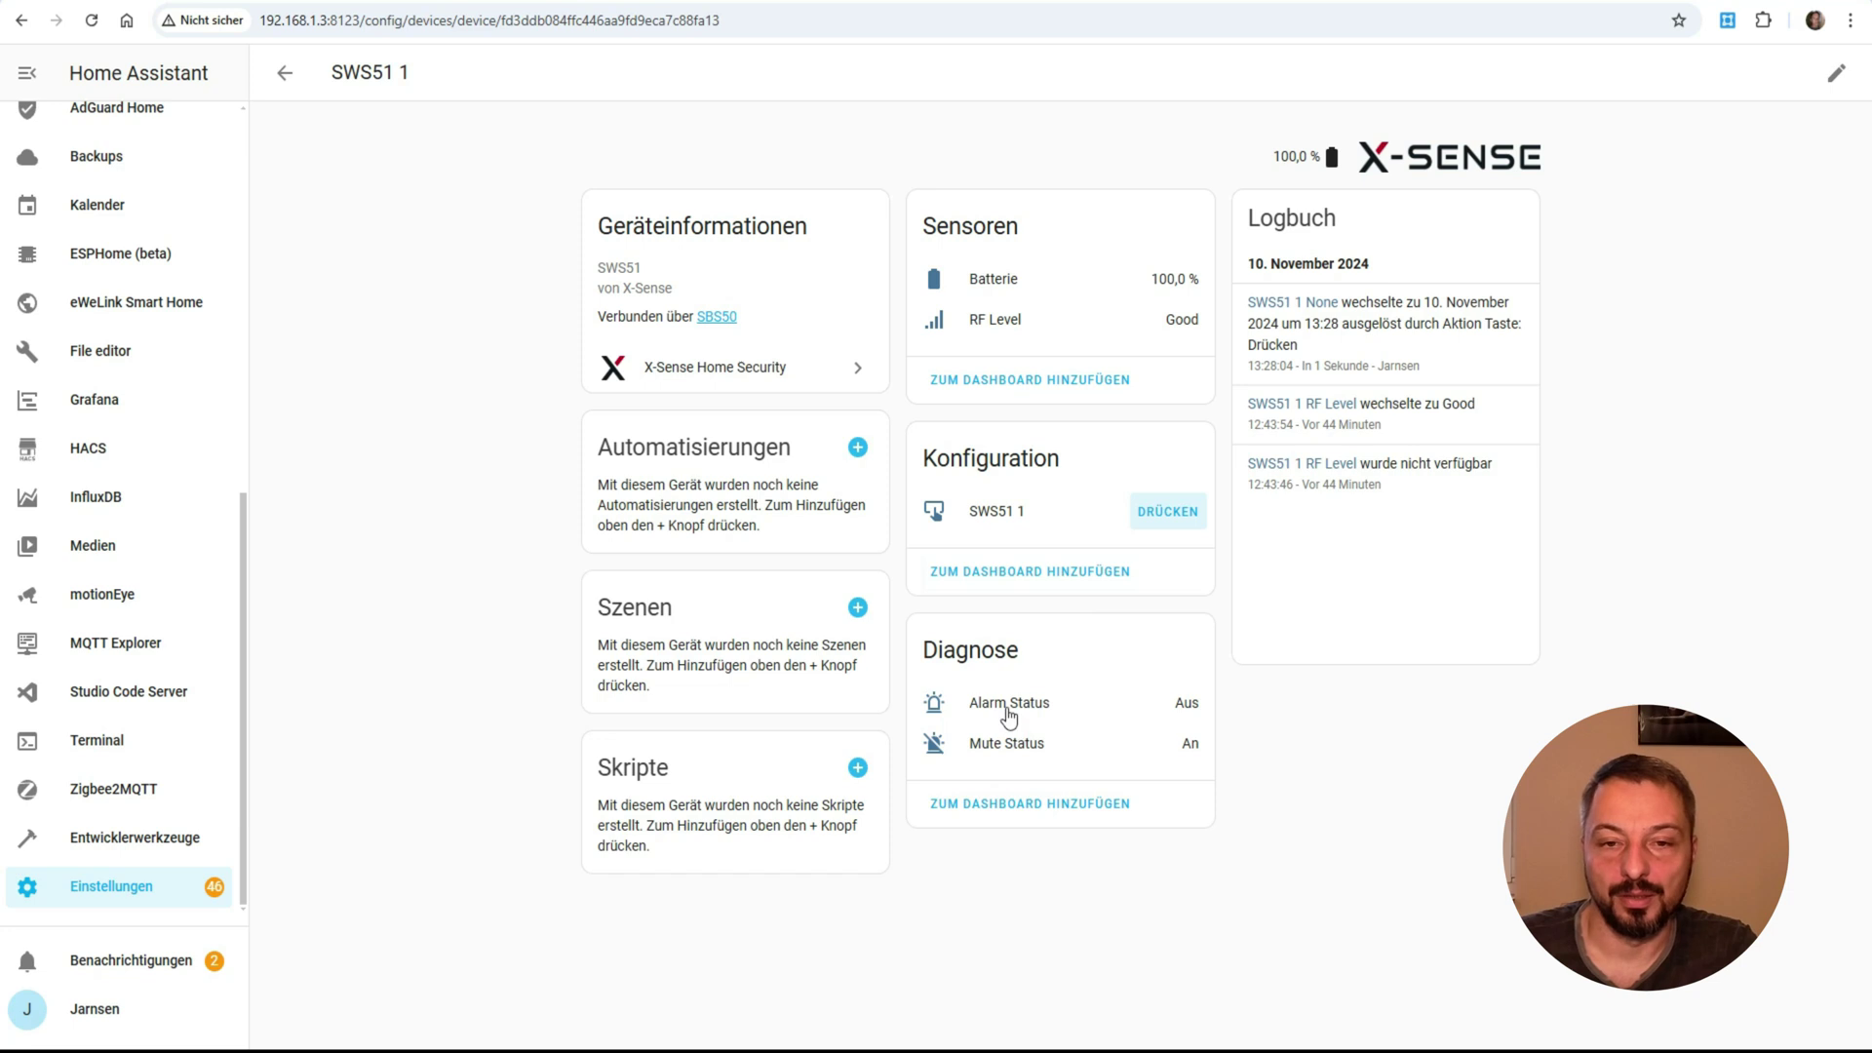
# Copy the entity ID of the SWS51 1 Alarm Status sensor from its entity settings.
pyautogui.click(1008, 715)
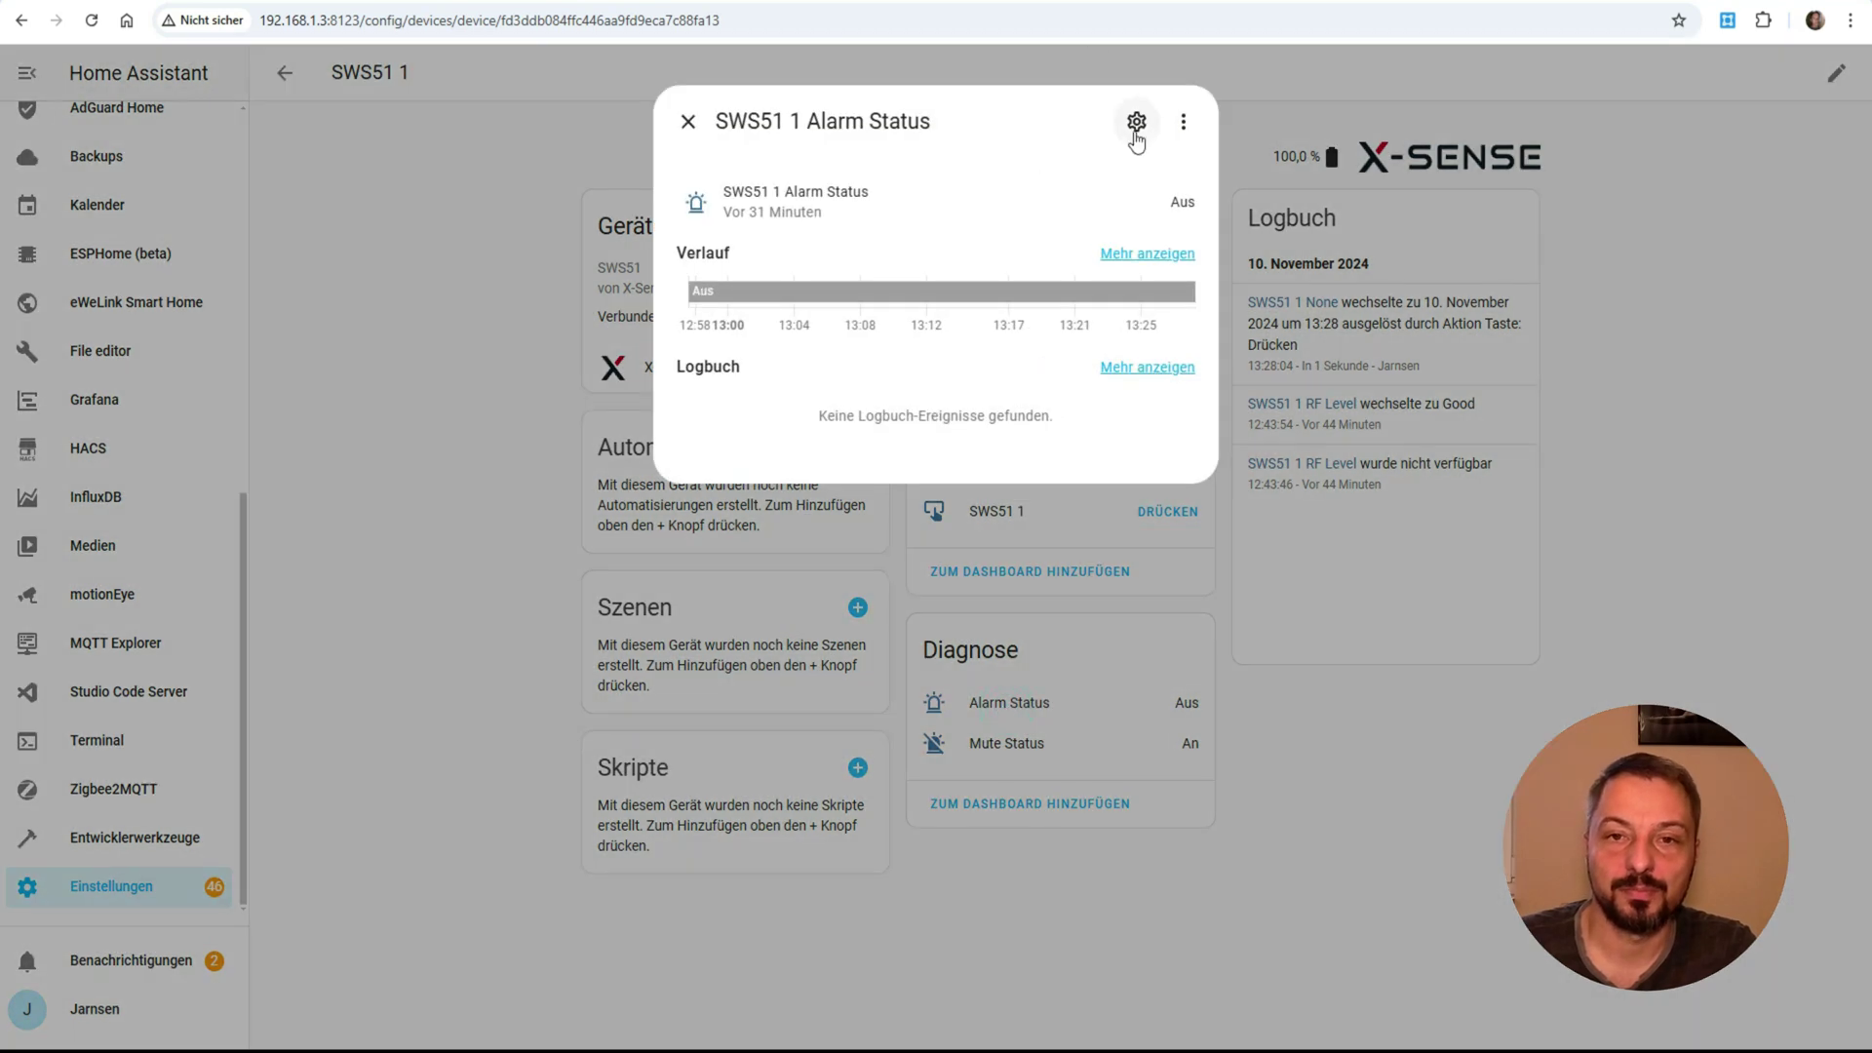
pyautogui.click(1136, 121)
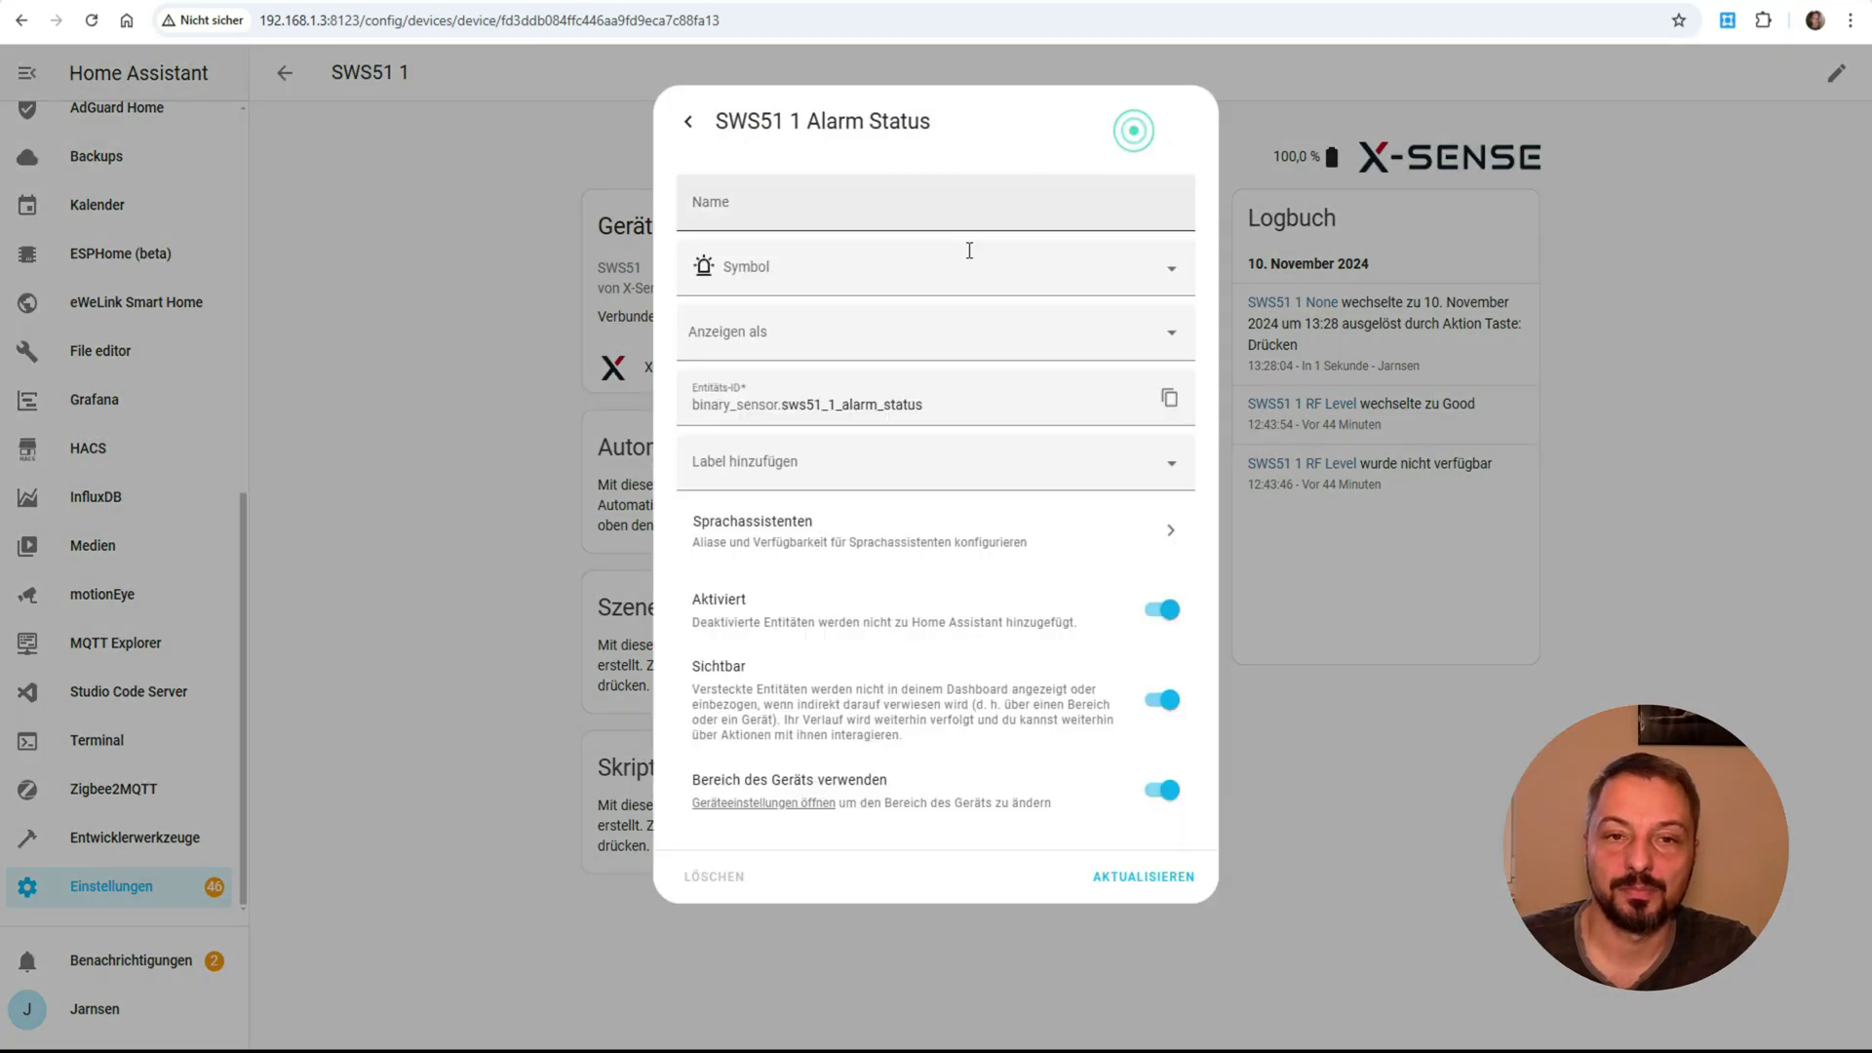
pyautogui.click(1168, 401)
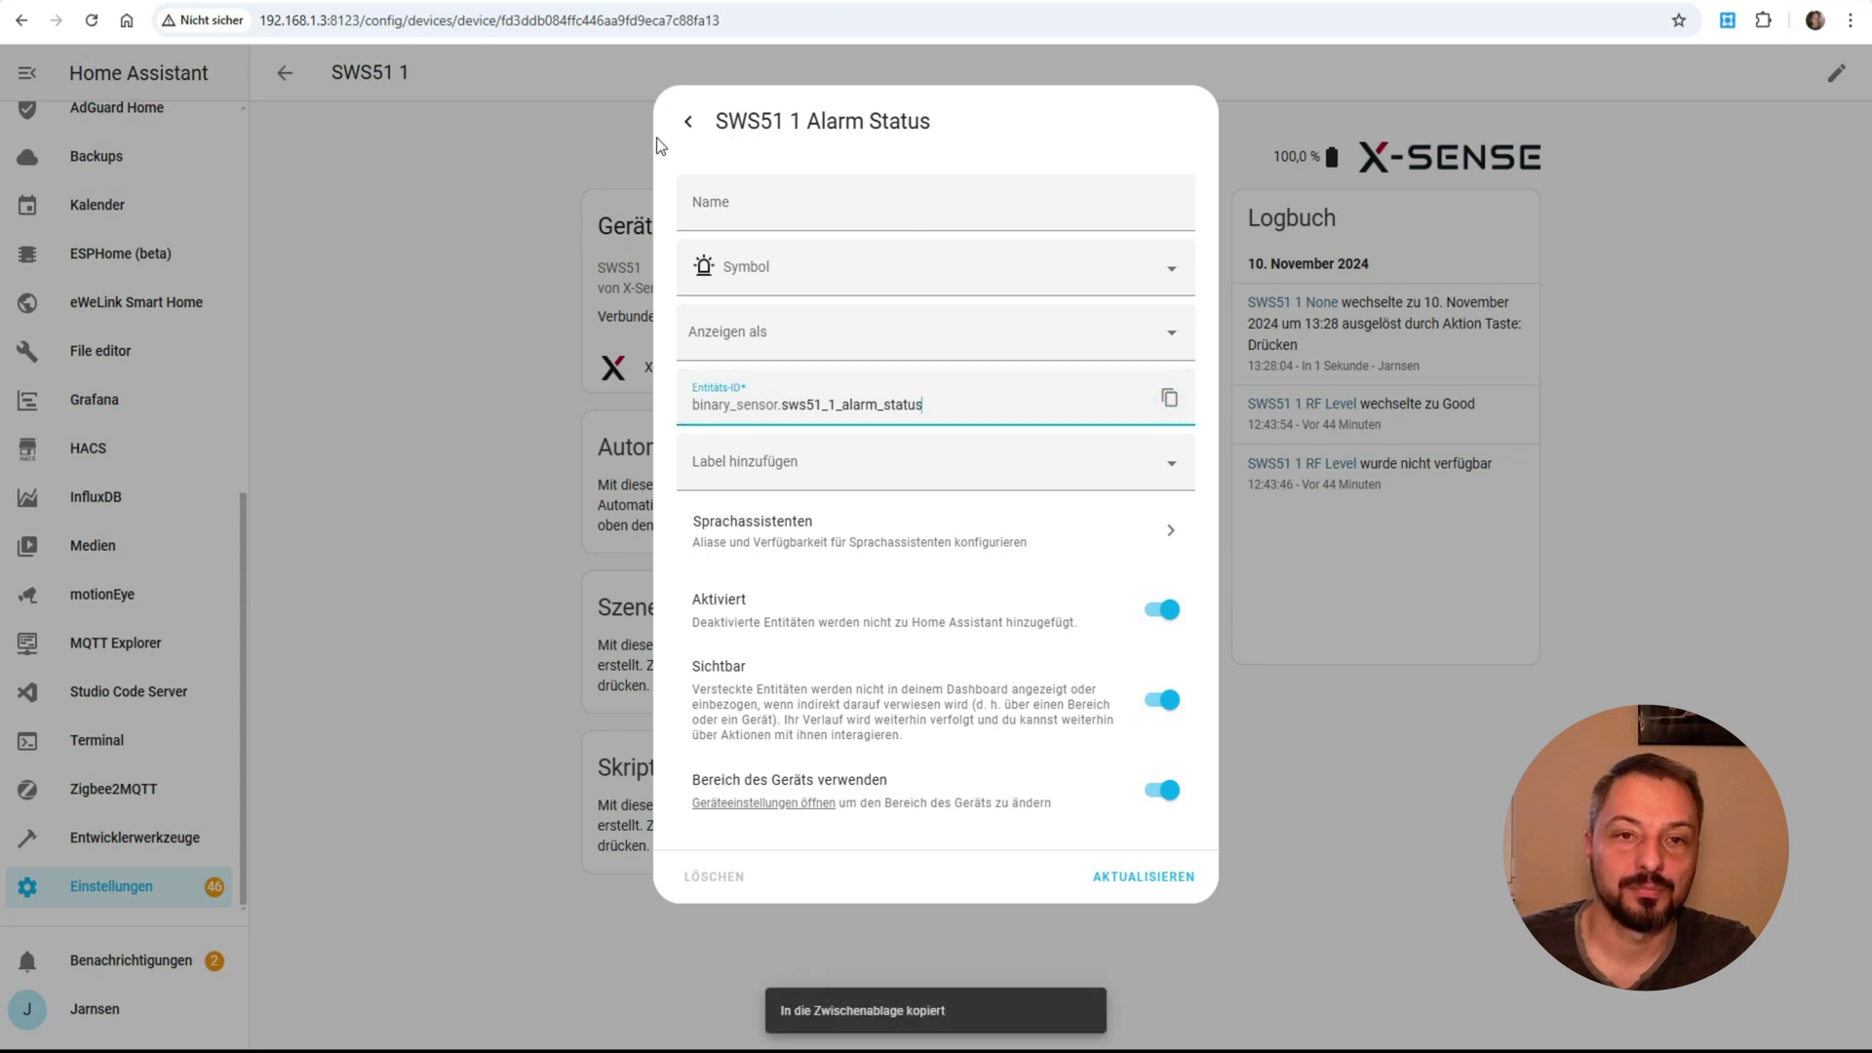
pyautogui.click(688, 123)
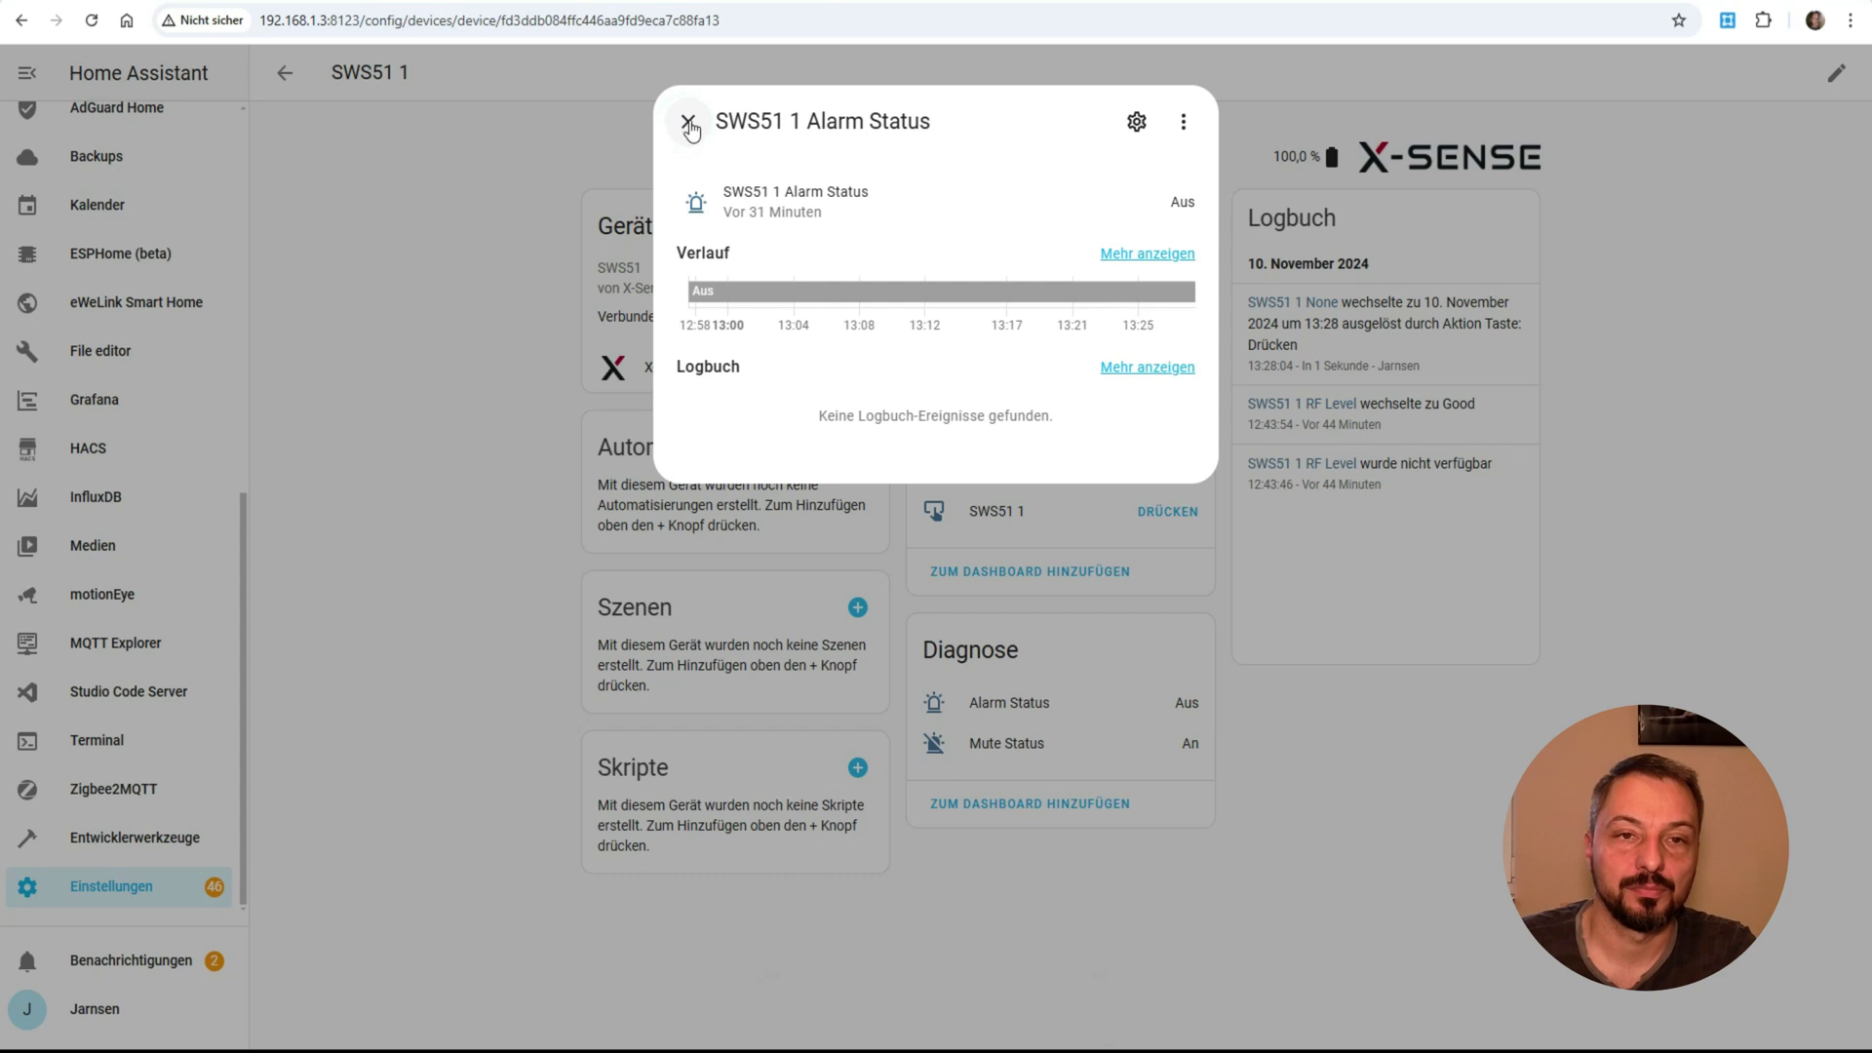
pyautogui.click(688, 123)
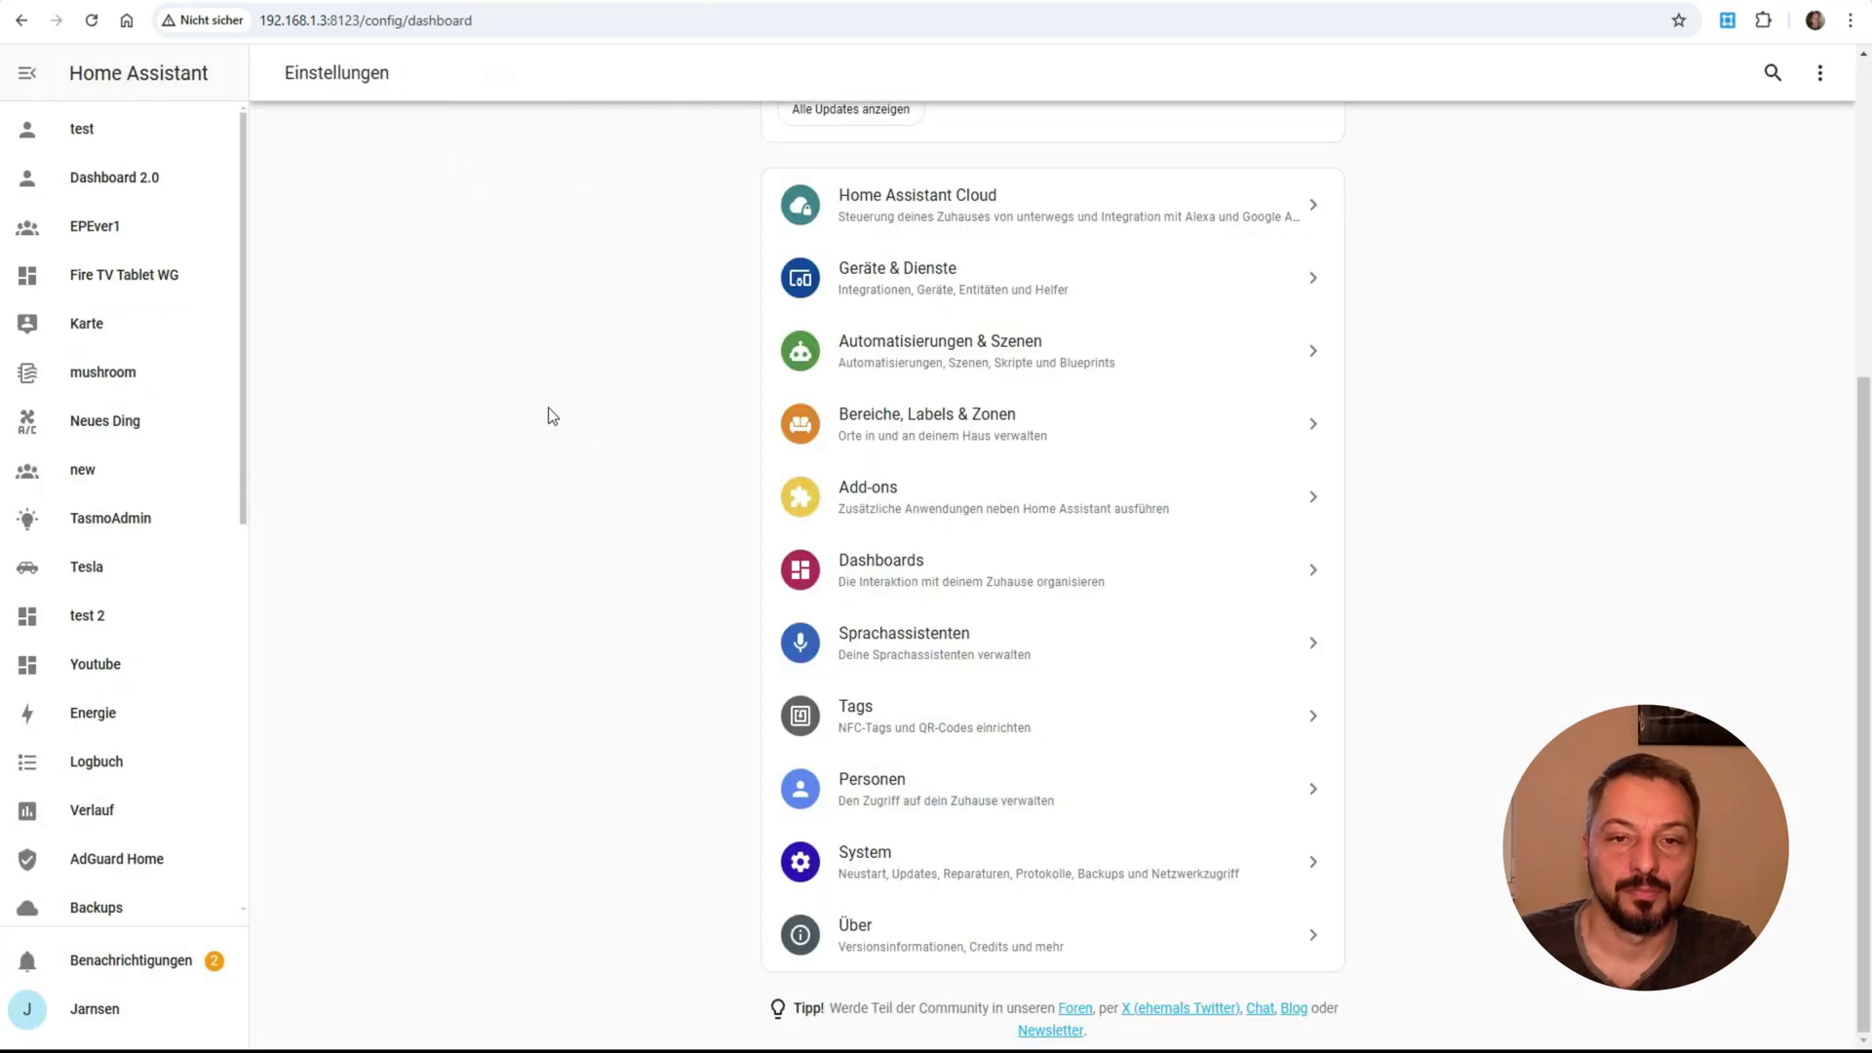
# Create a new empty automation under Automatisierungen & Szenen.
pyautogui.click(909, 360)
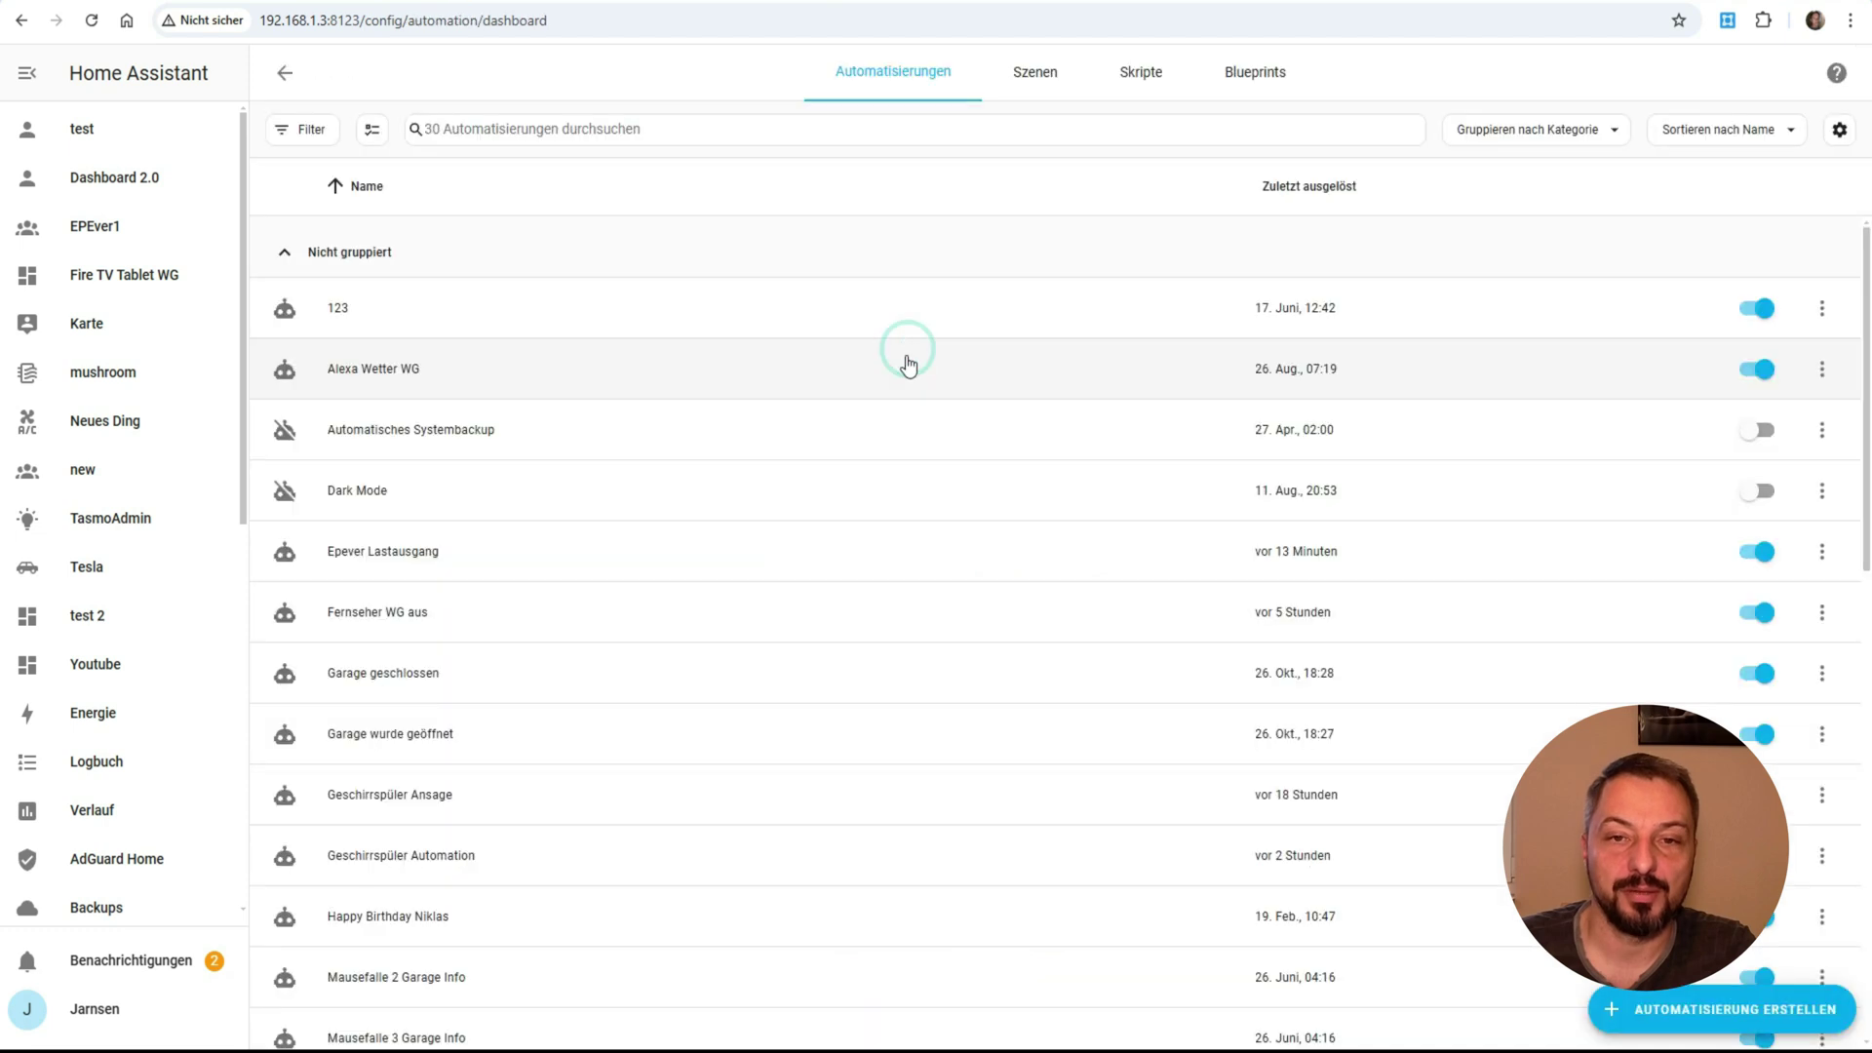
pyautogui.click(1657, 1014)
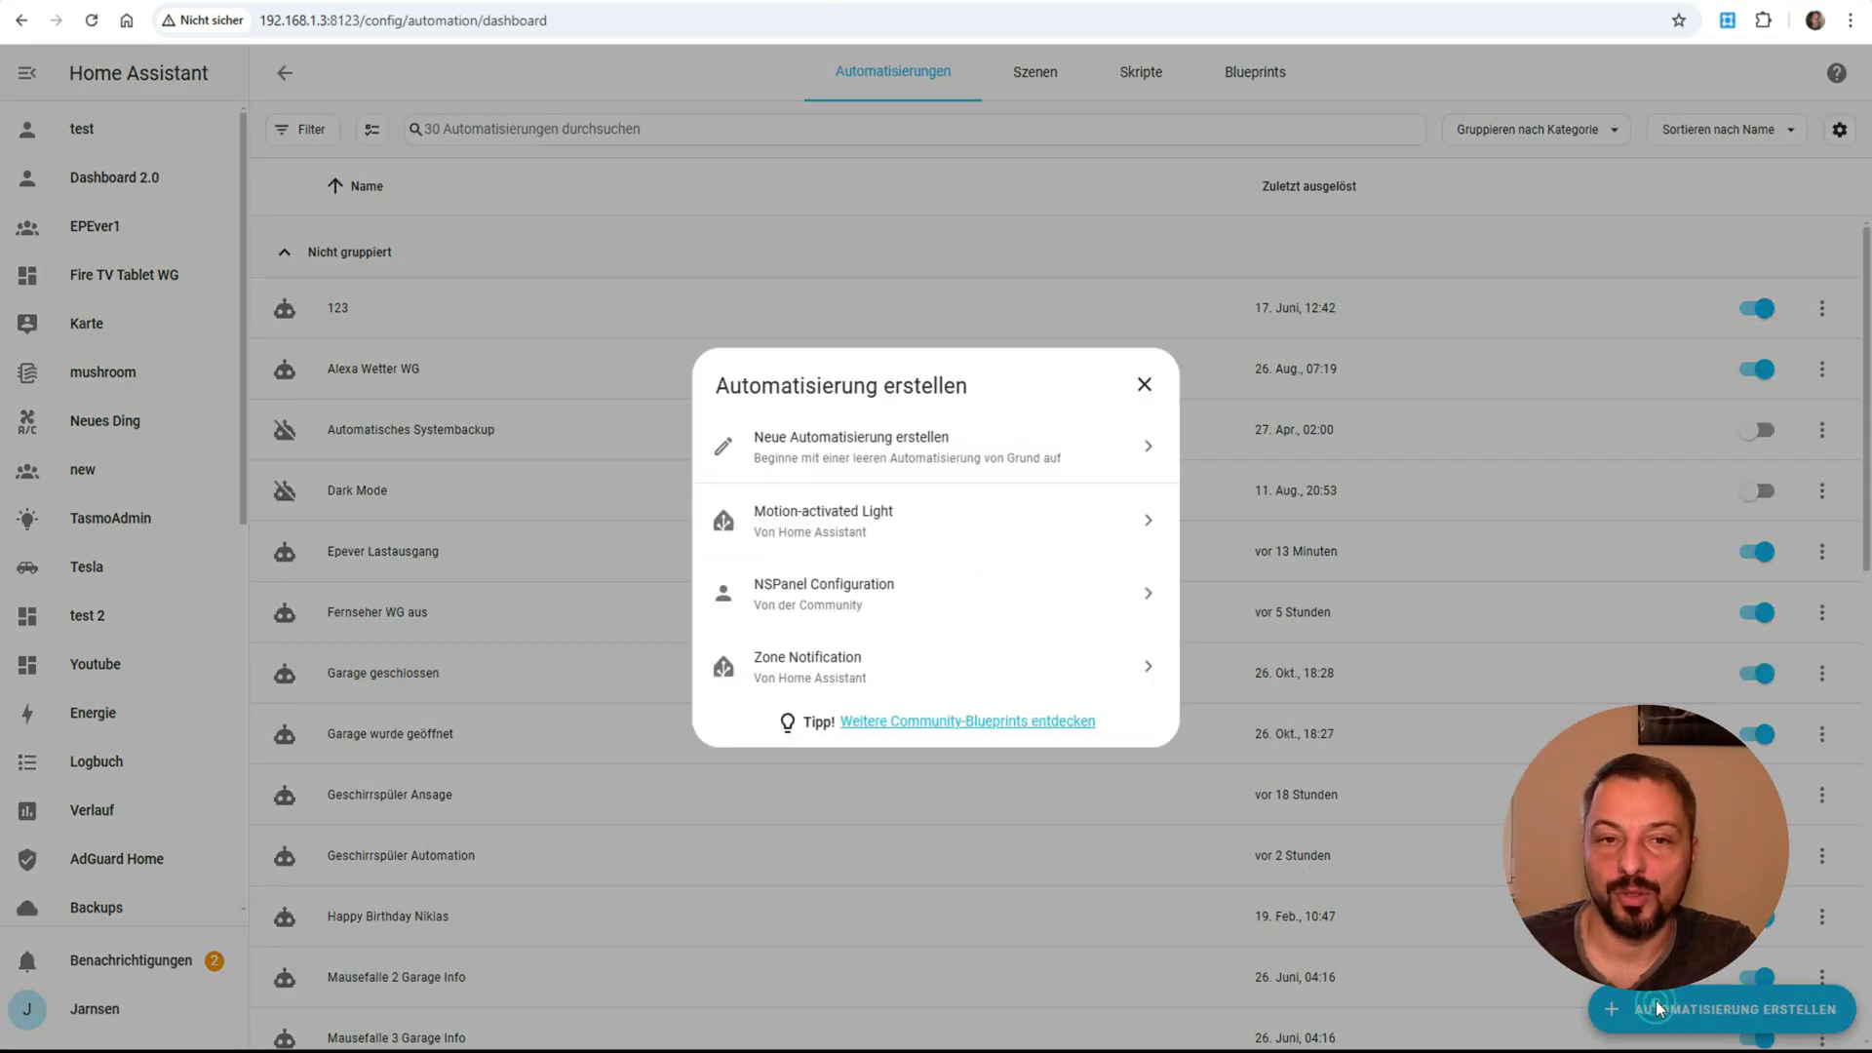
pyautogui.click(855, 455)
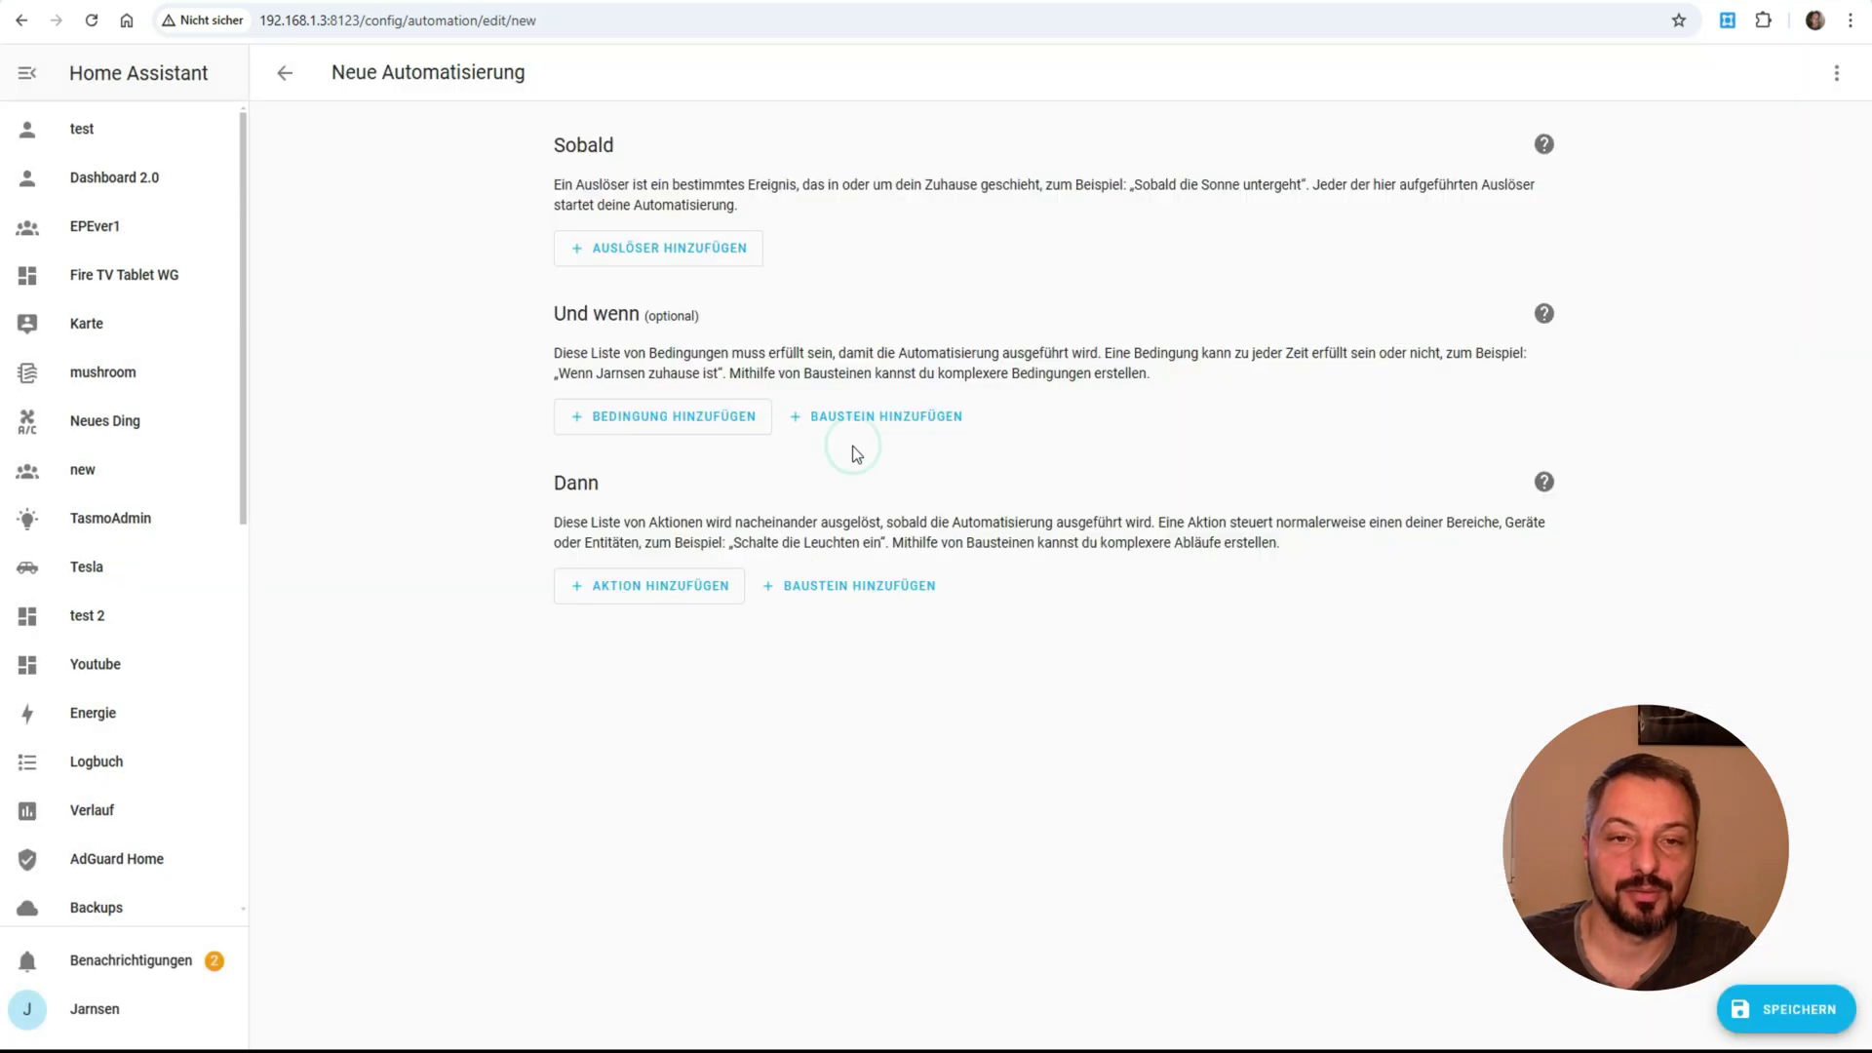
# Add a Zustand trigger for binary_sensor.sws51_1_alarm_status that fires when the state changes to An.
pyautogui.click(698, 250)
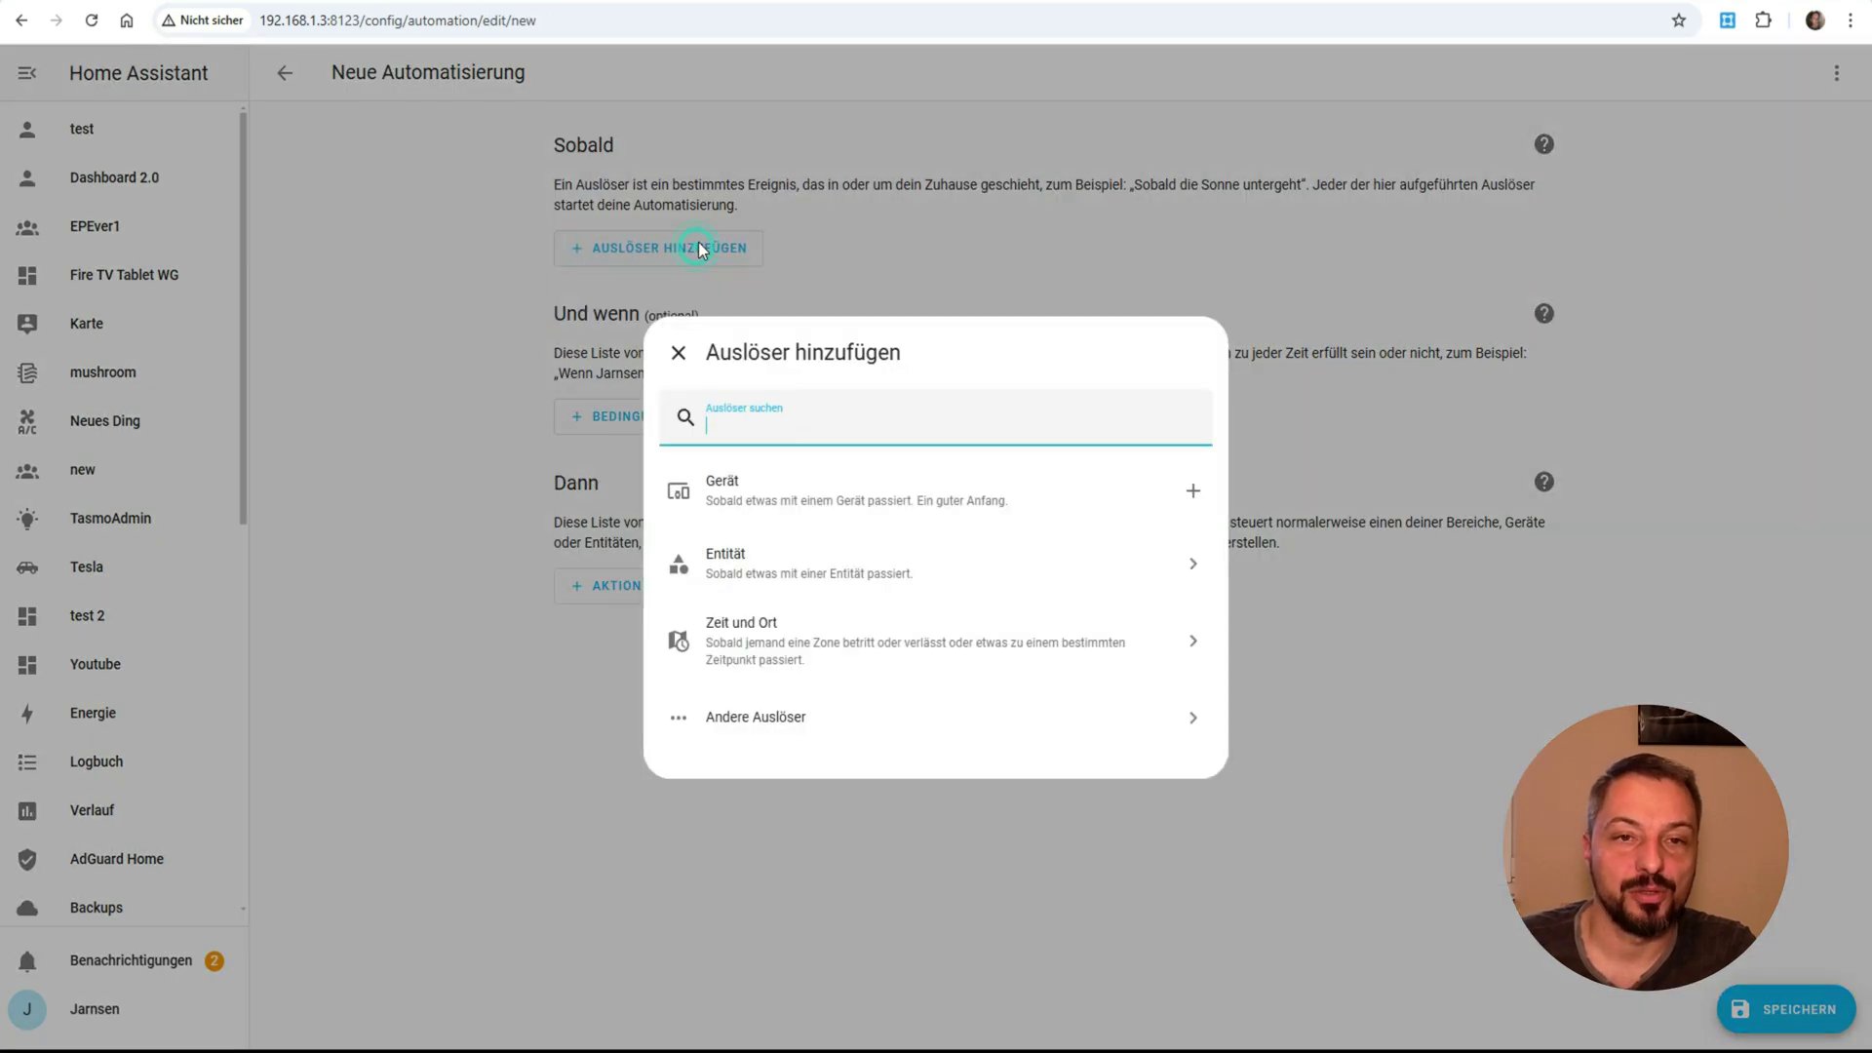
pyautogui.click(750, 565)
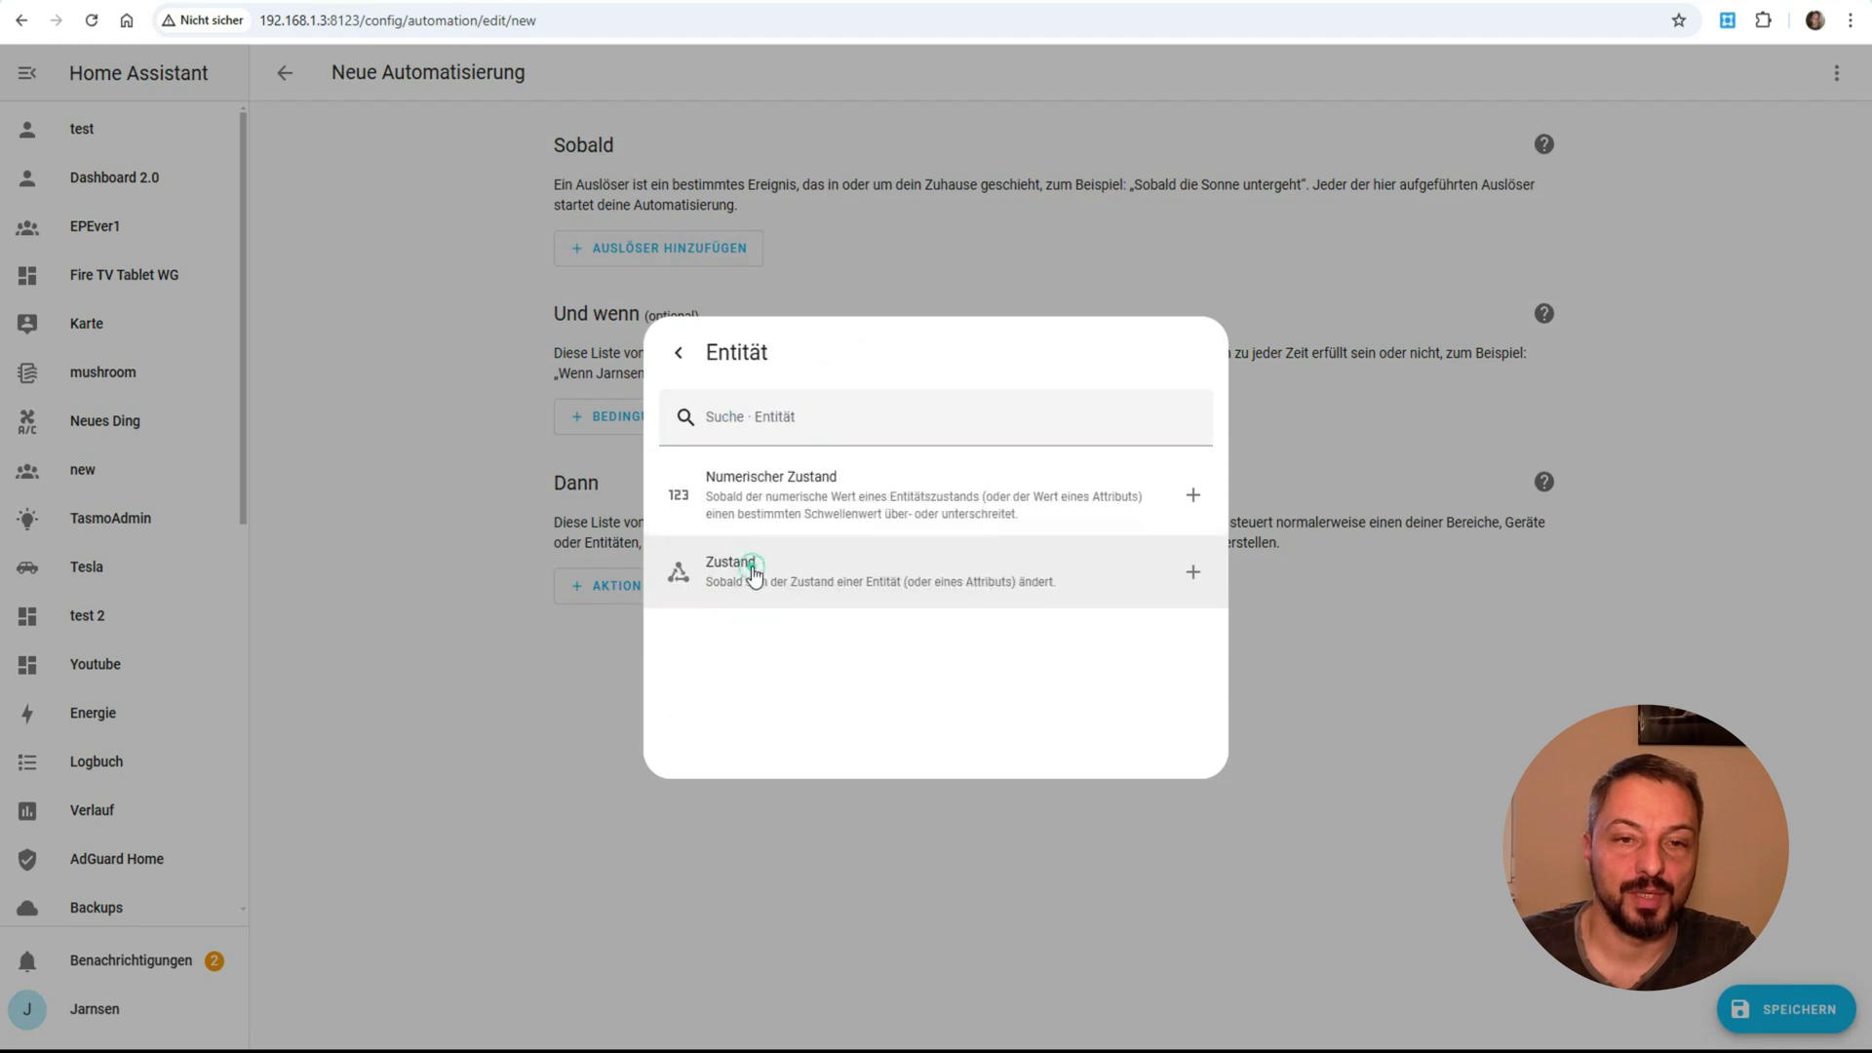
pyautogui.click(758, 553)
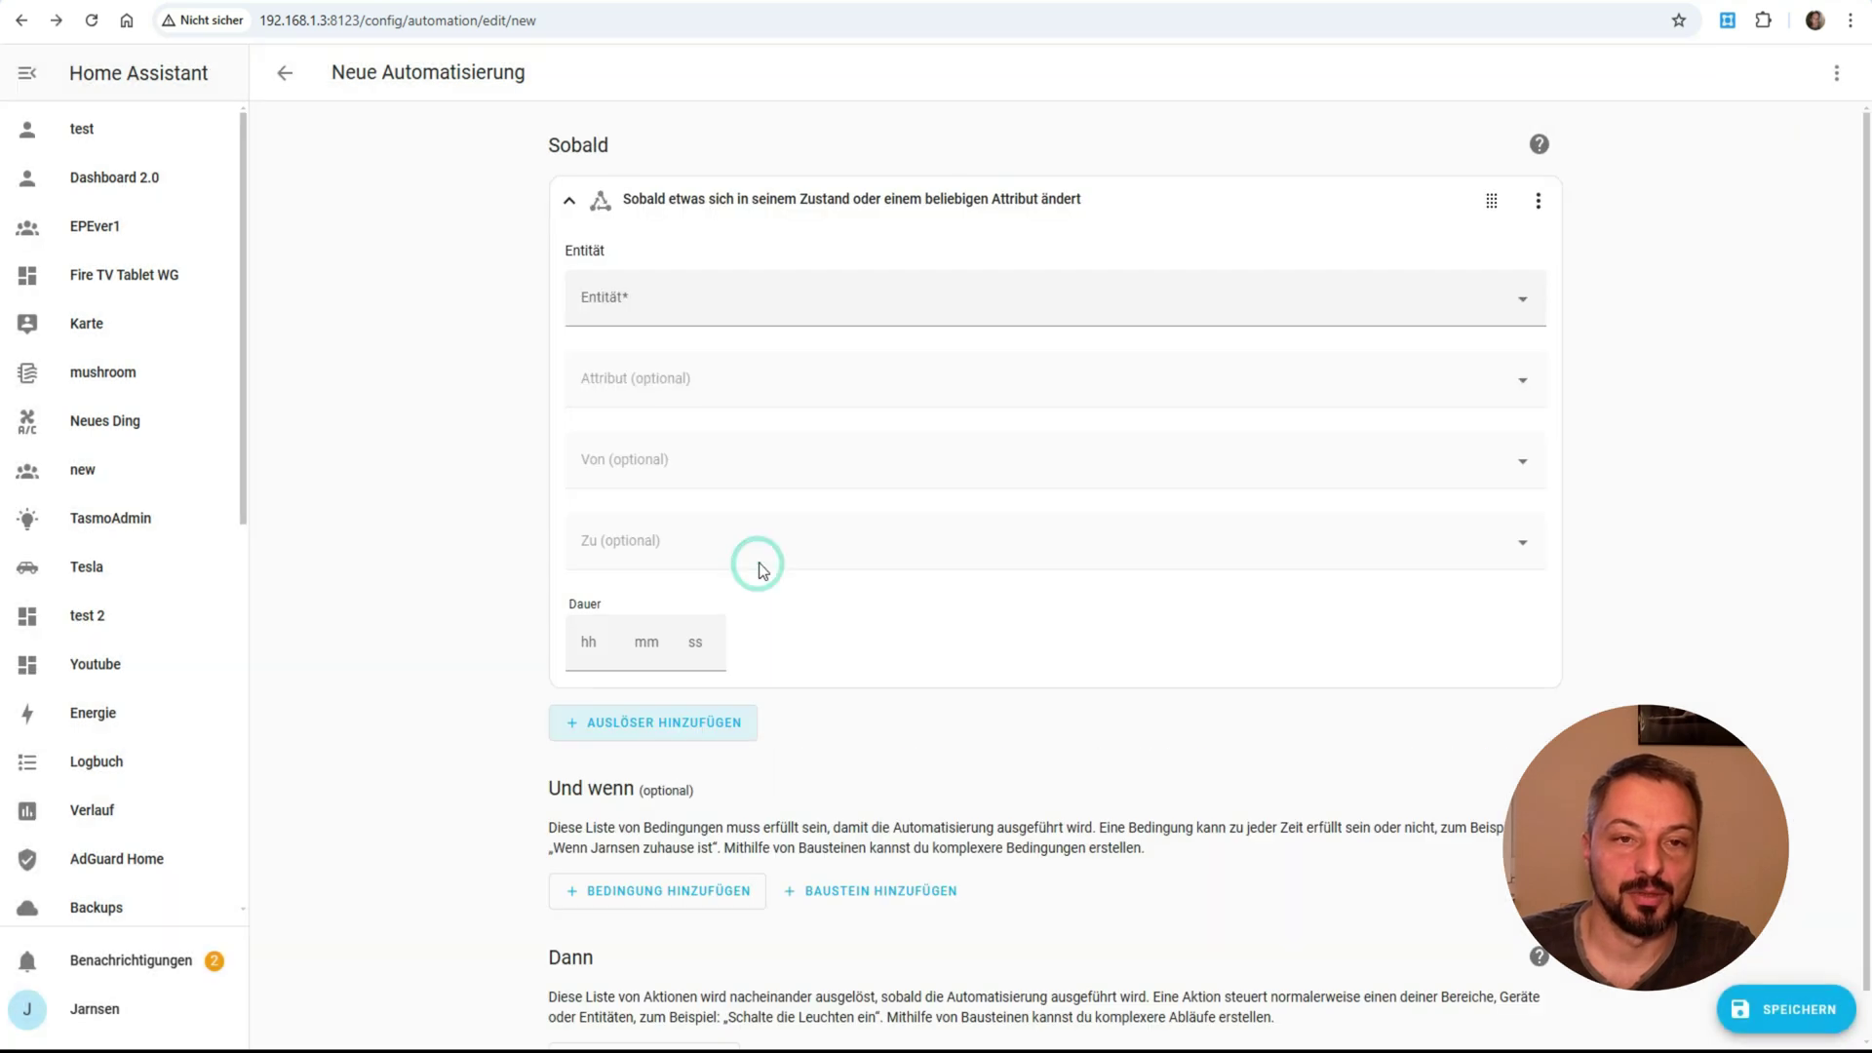
pyautogui.click(682, 316)
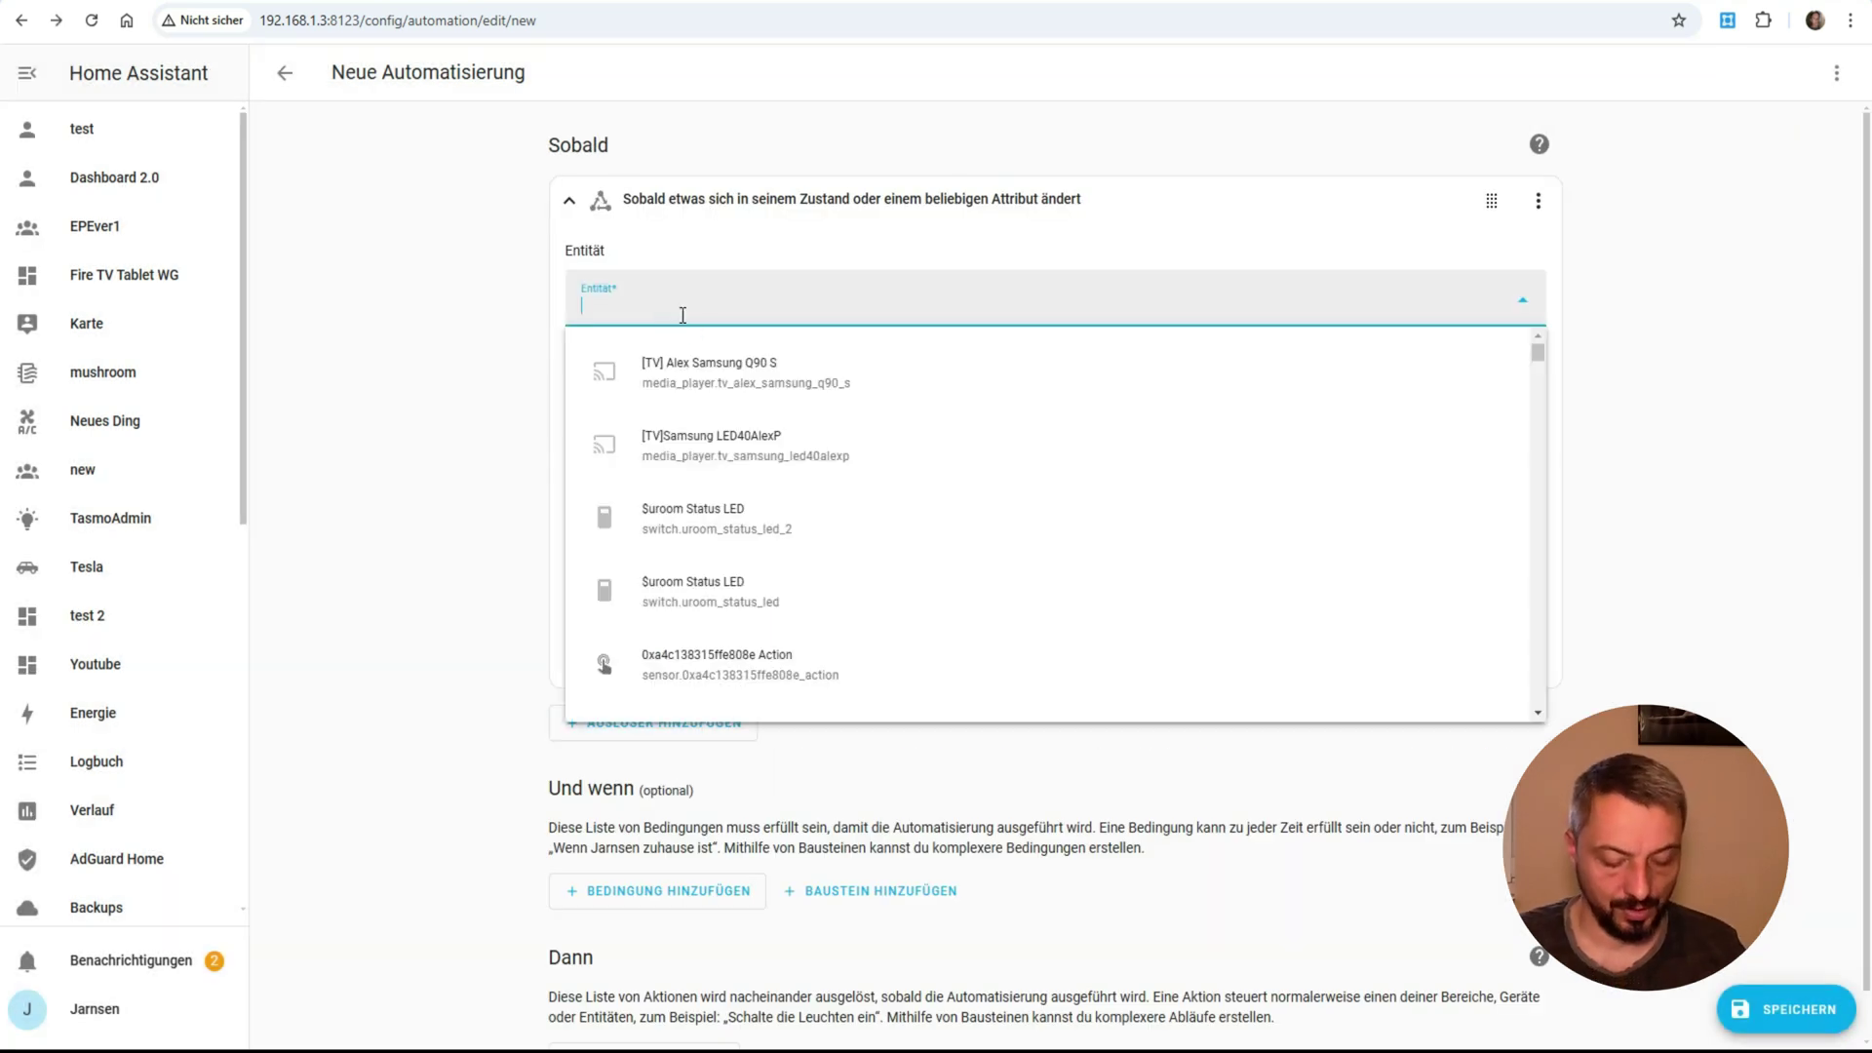
pyautogui.hotkey('ctrl', 'v')
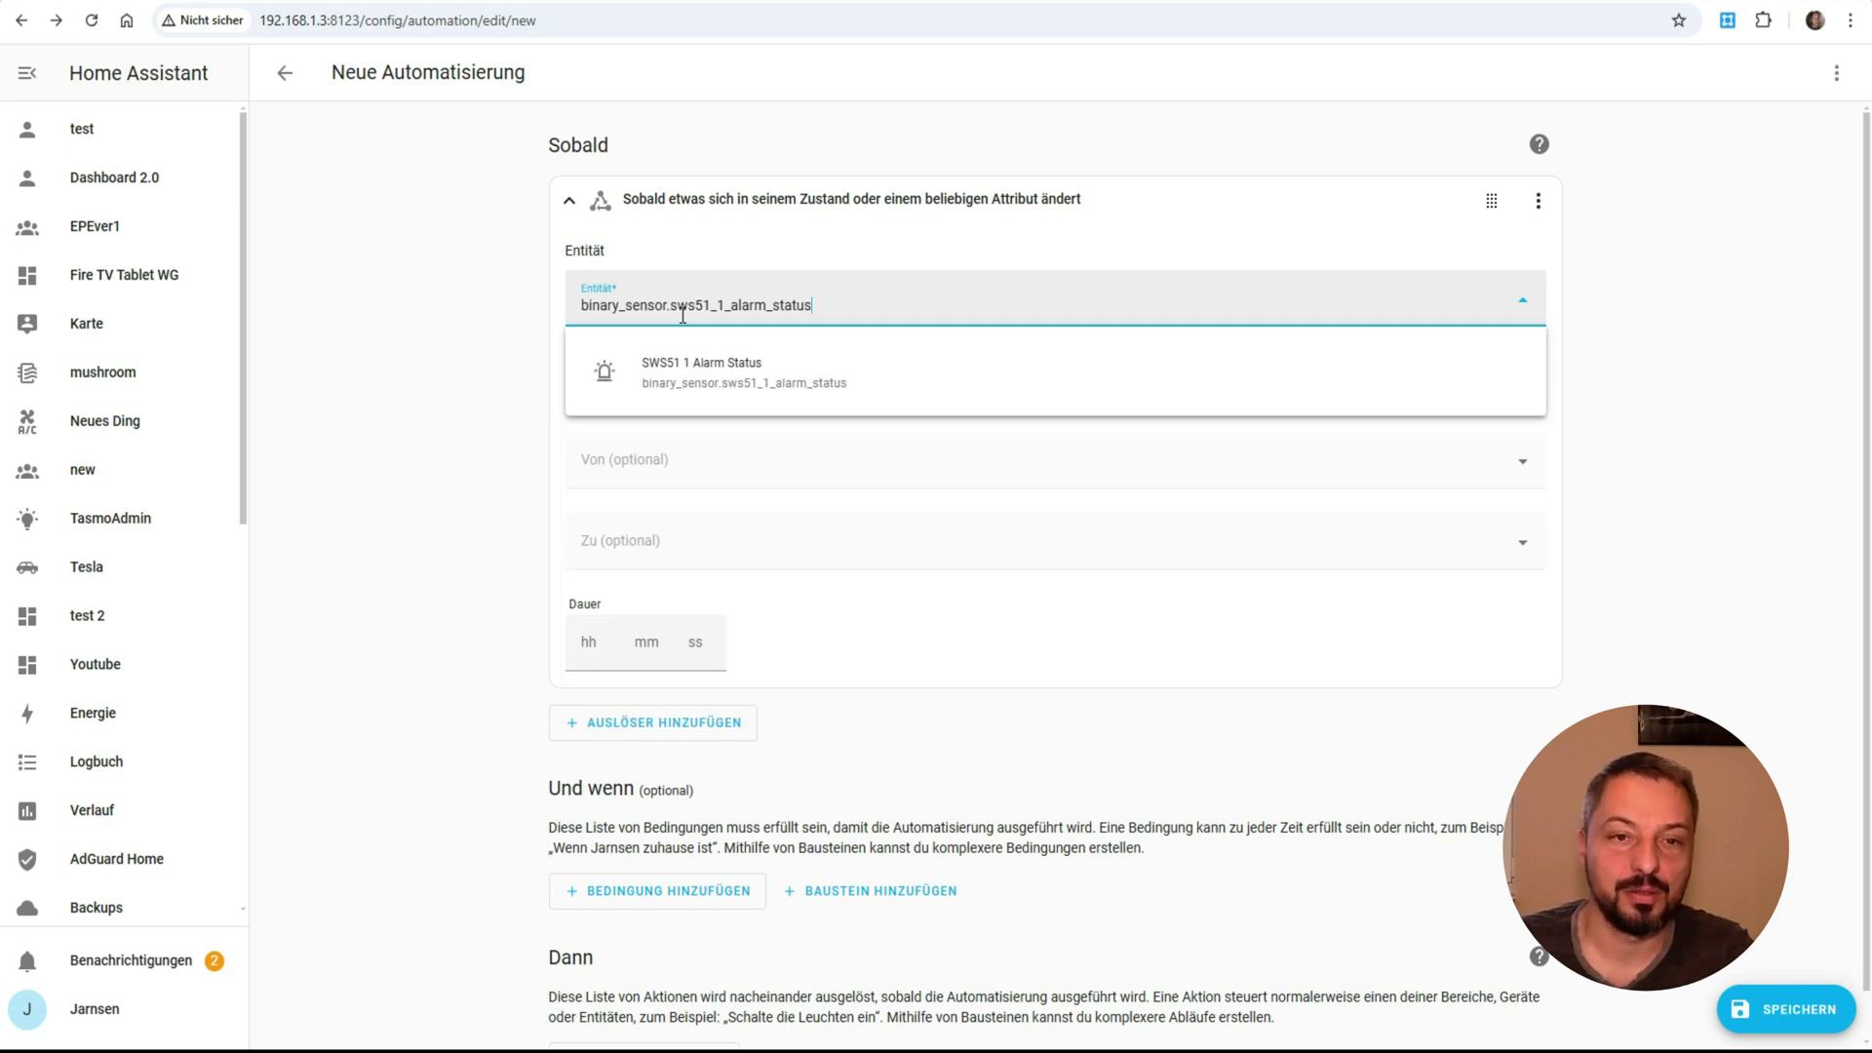
pyautogui.click(687, 369)
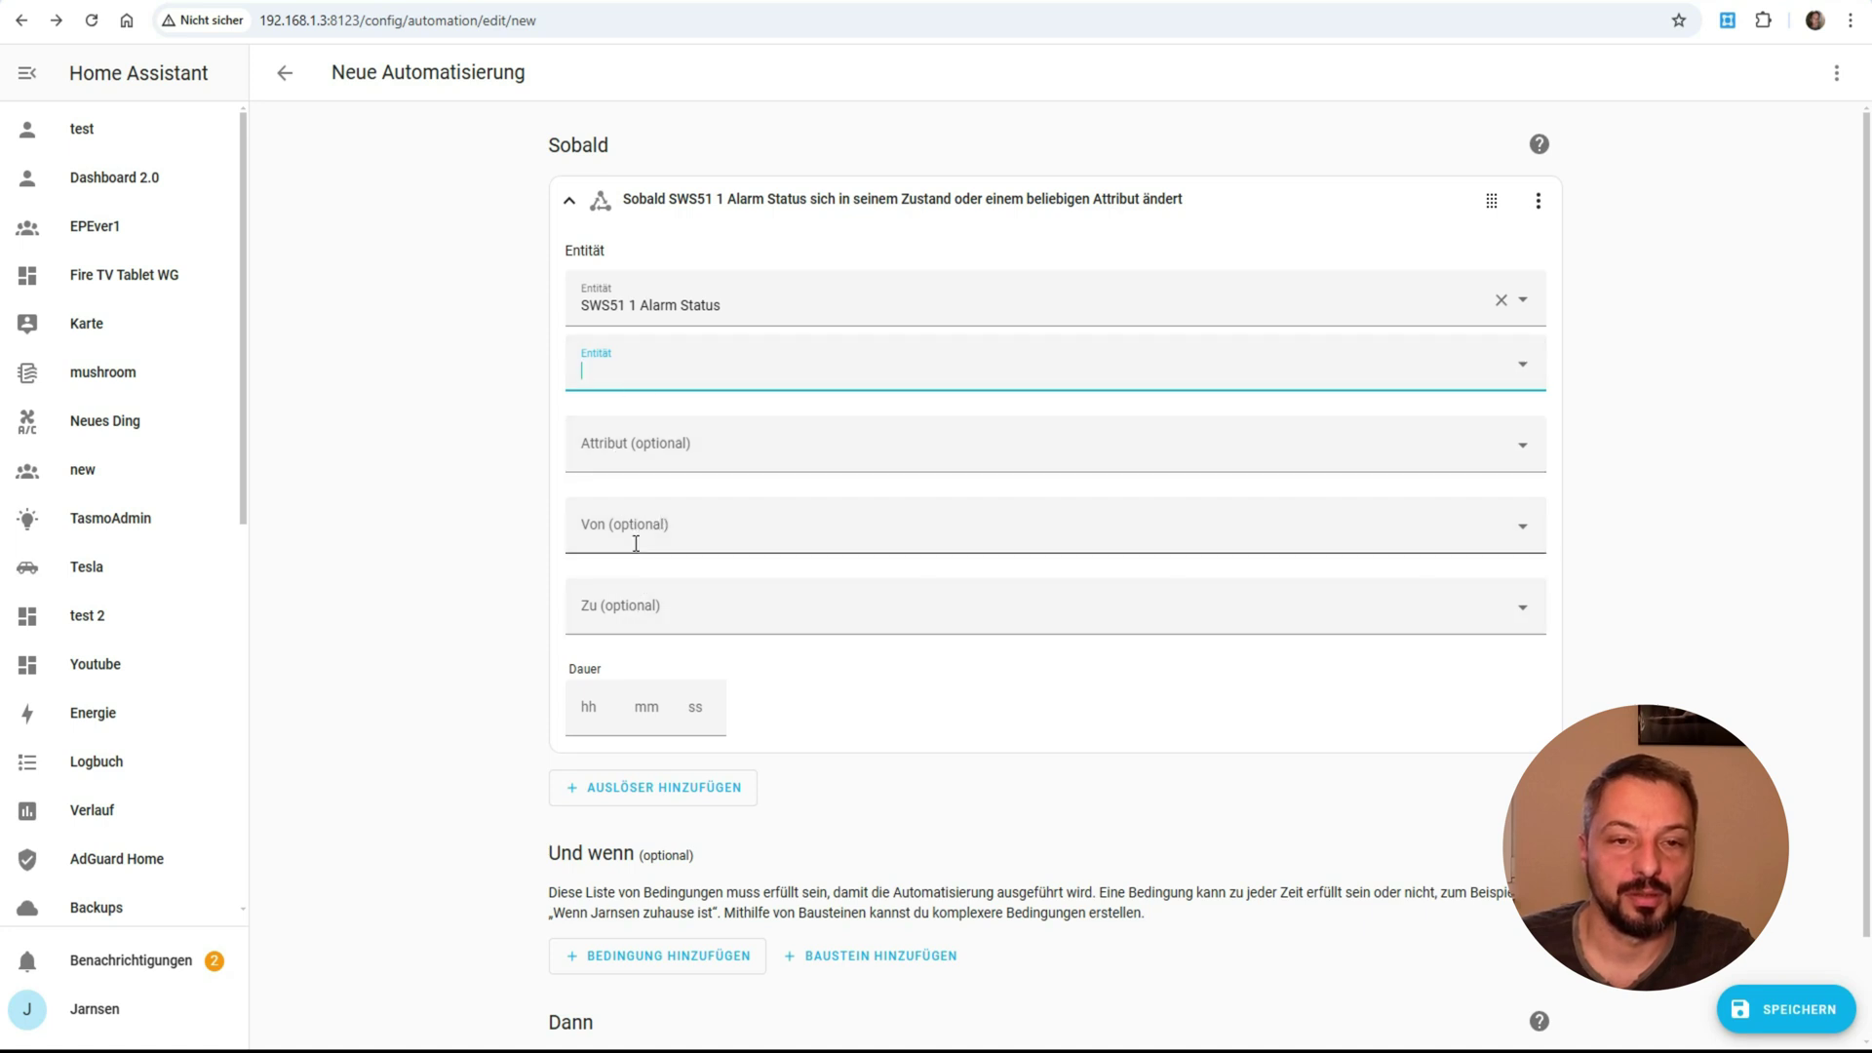
pyautogui.click(627, 605)
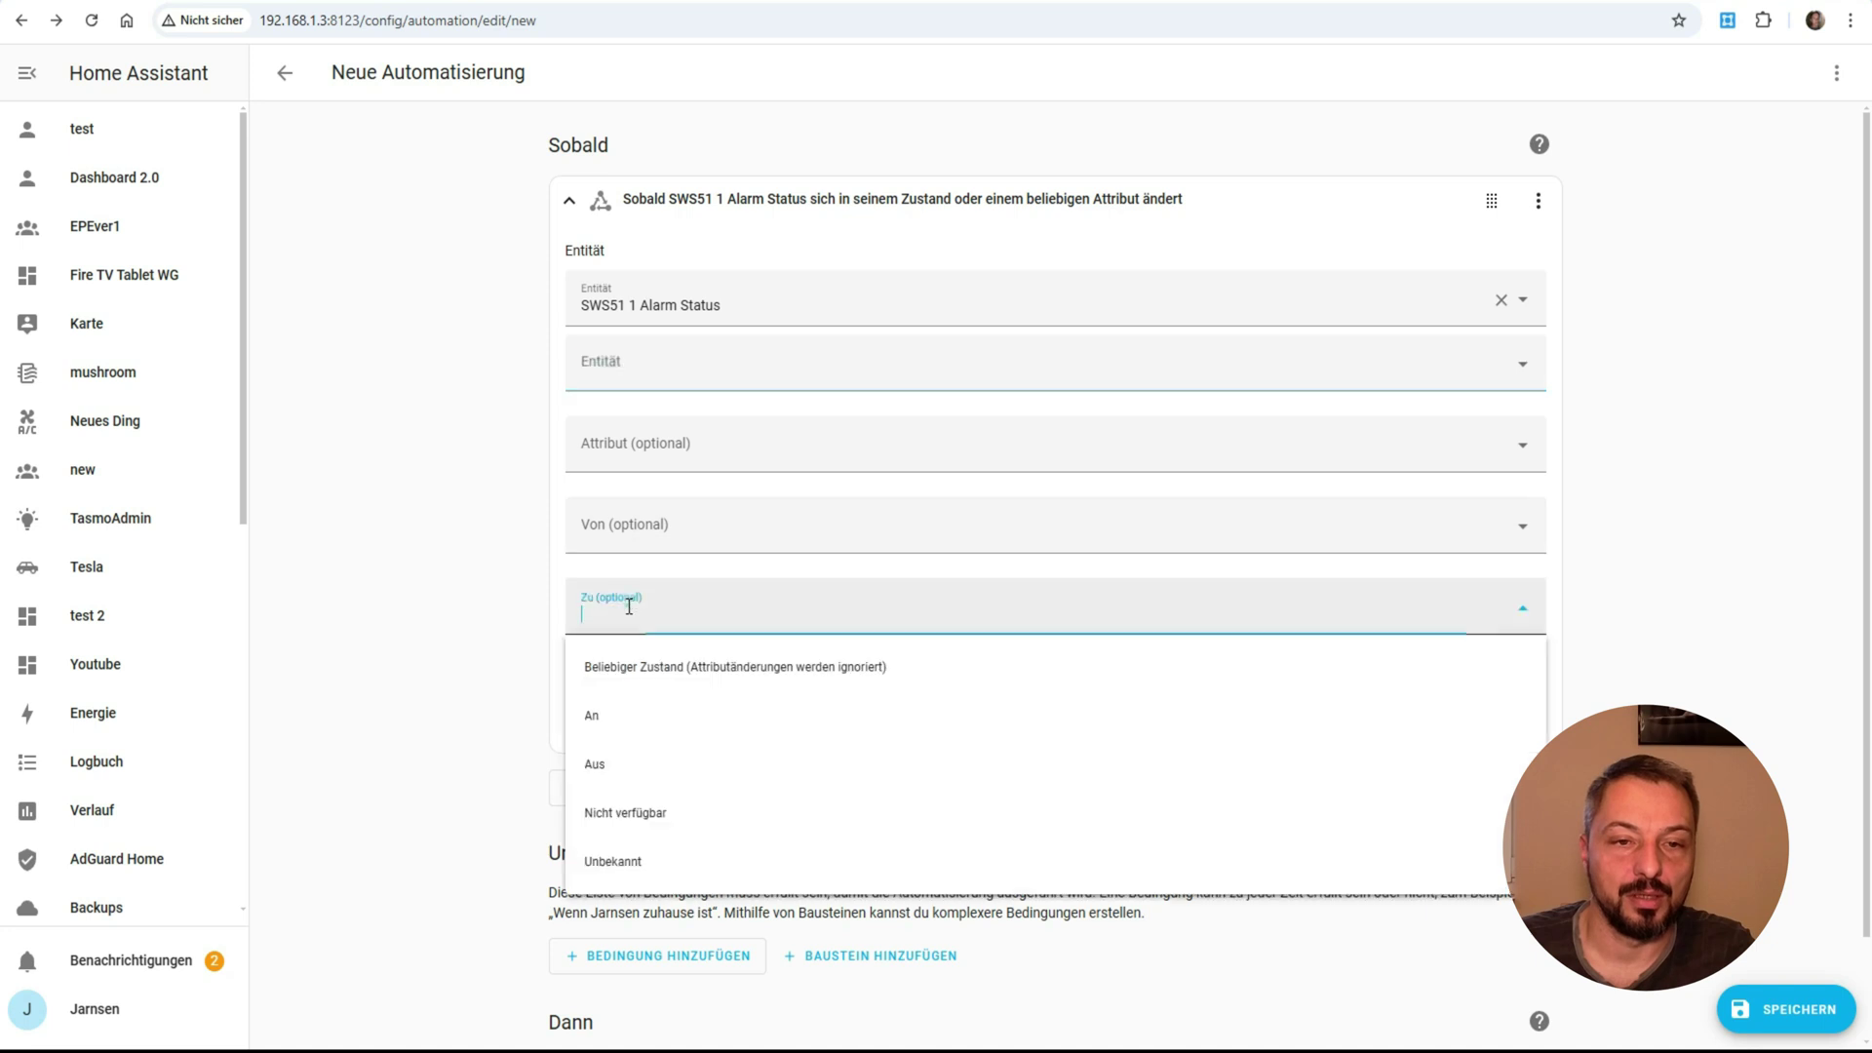
pyautogui.click(615, 714)
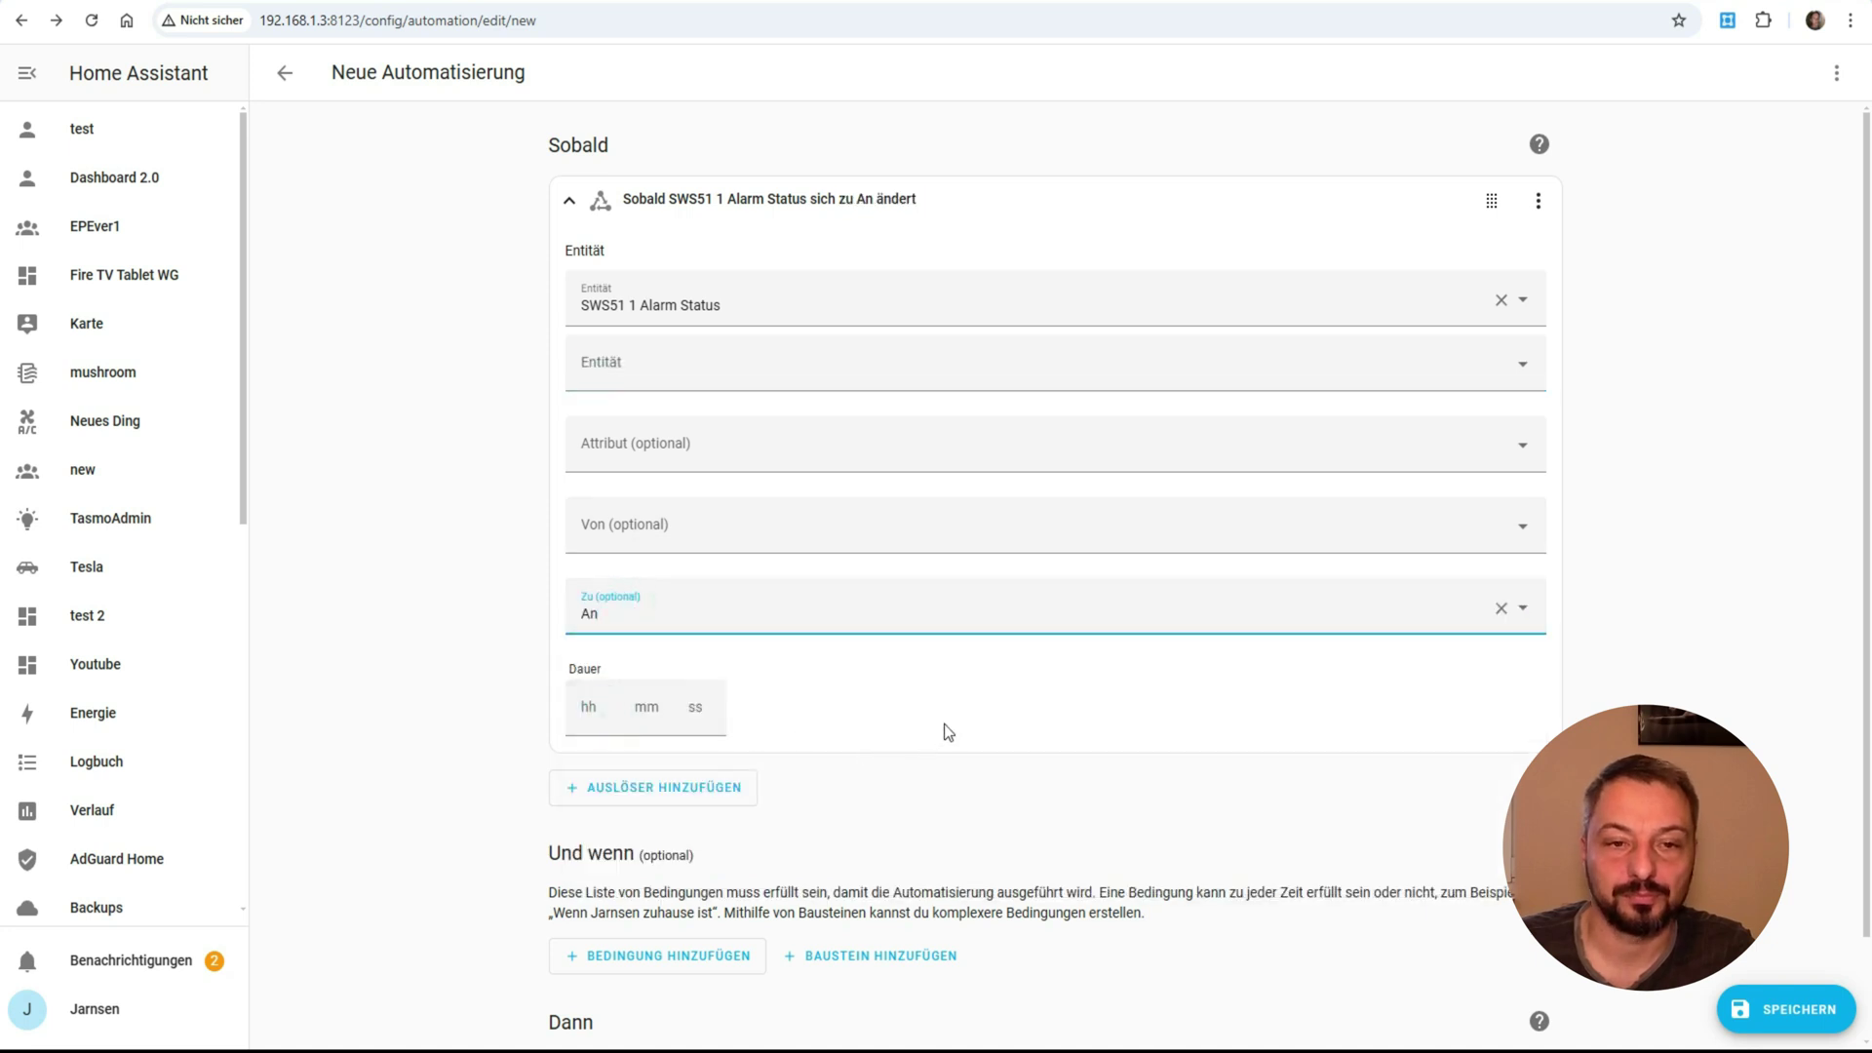
# Give the An trigger the trigger ID AN and collapse it.
pyautogui.click(1540, 205)
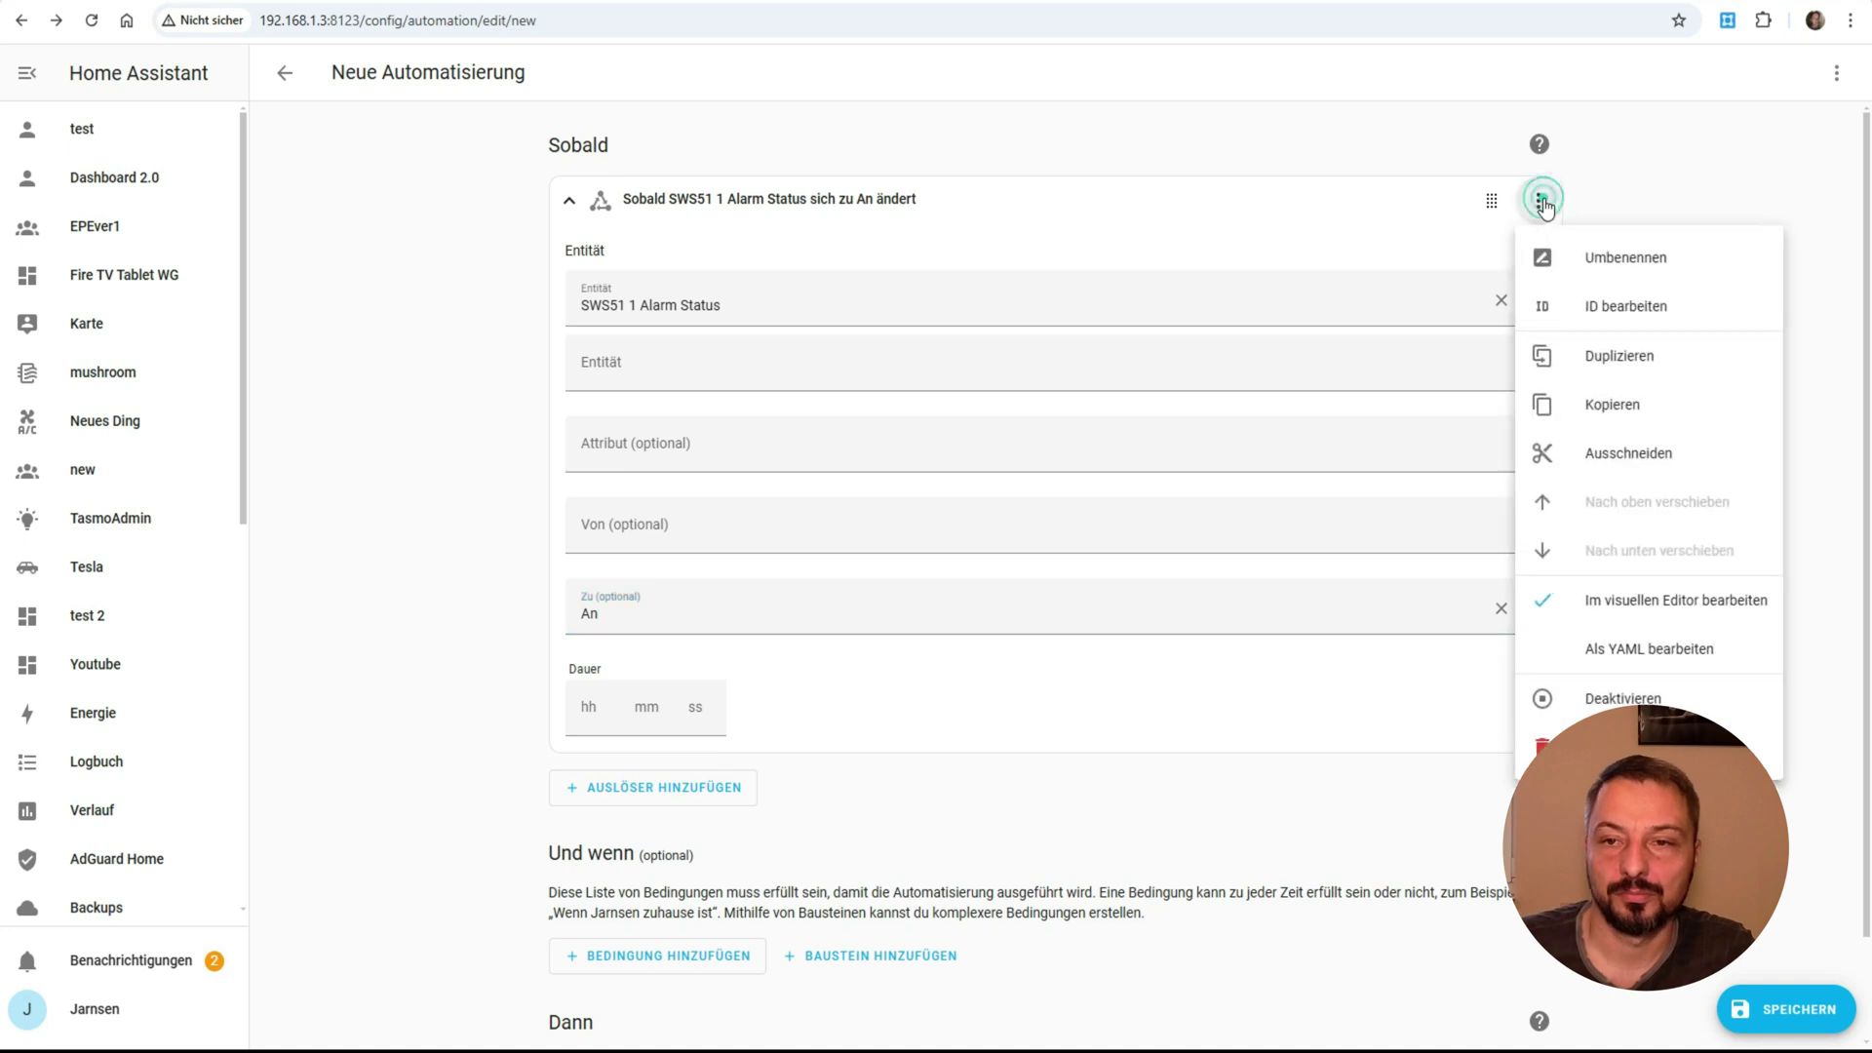
pyautogui.click(1606, 308)
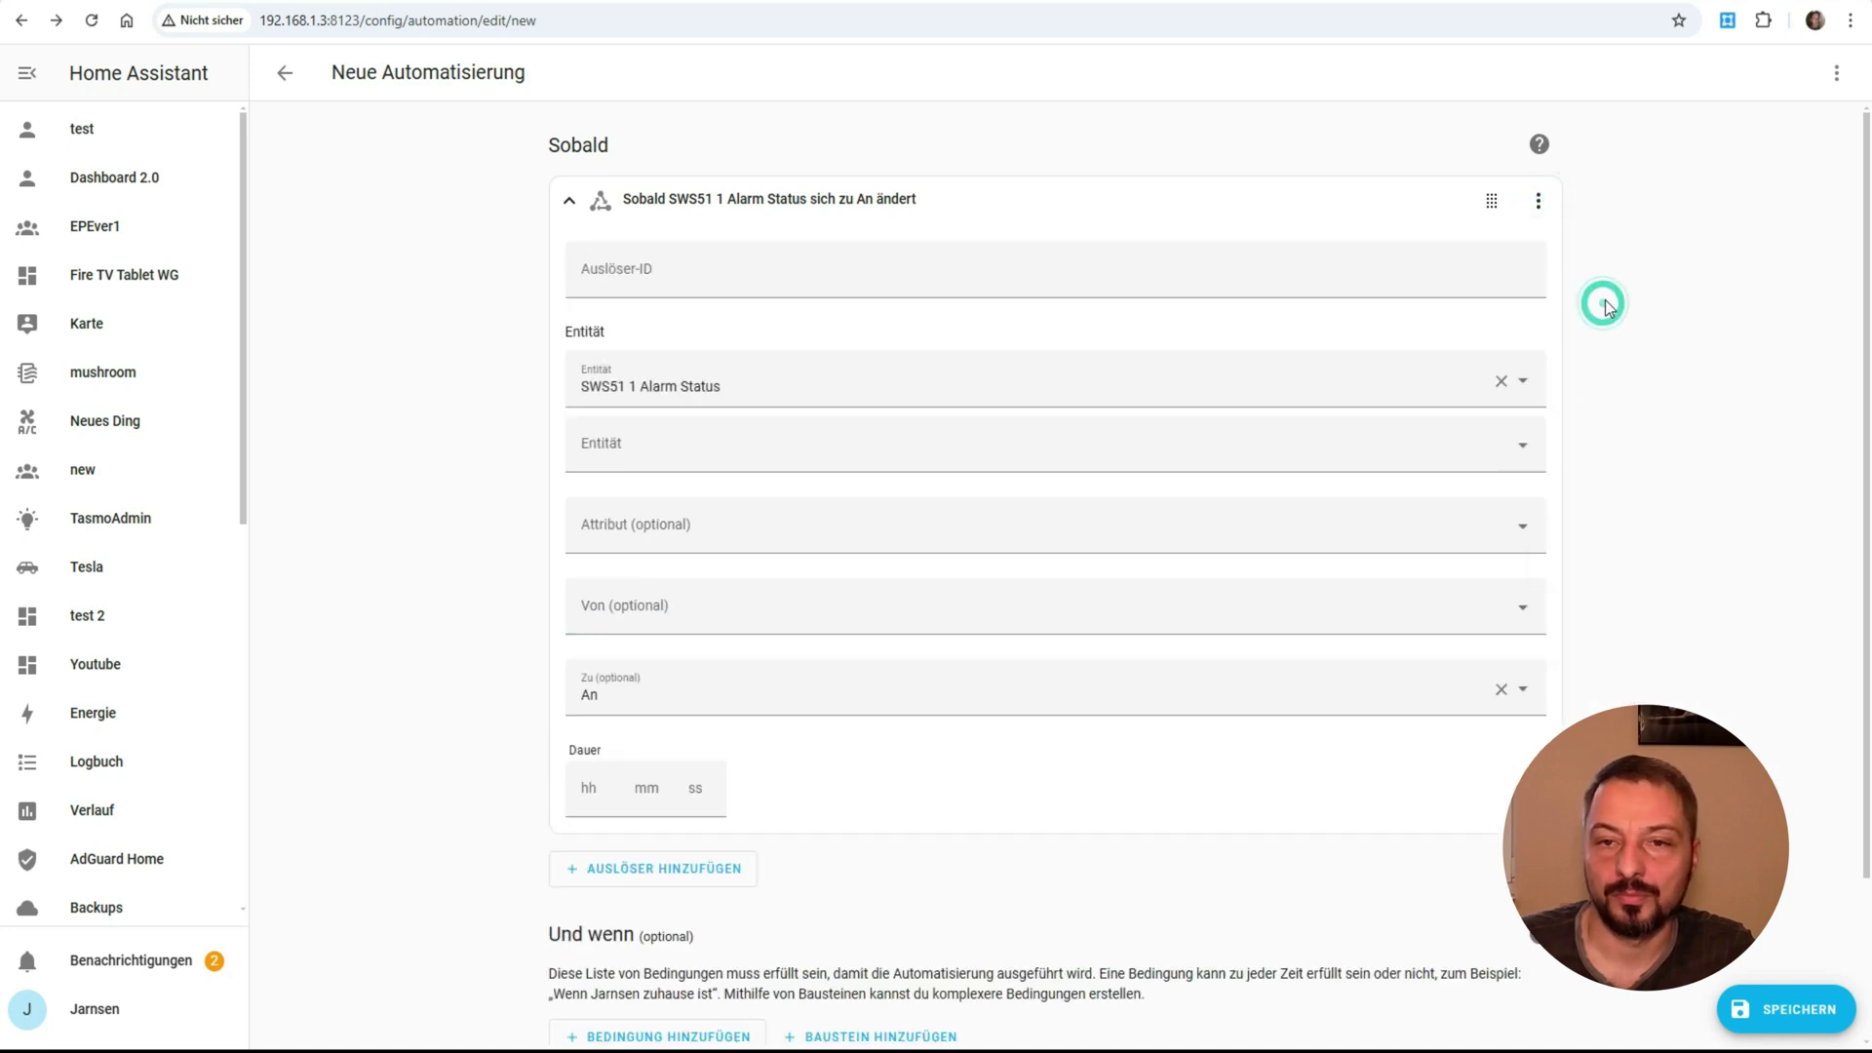
pyautogui.click(1401, 266)
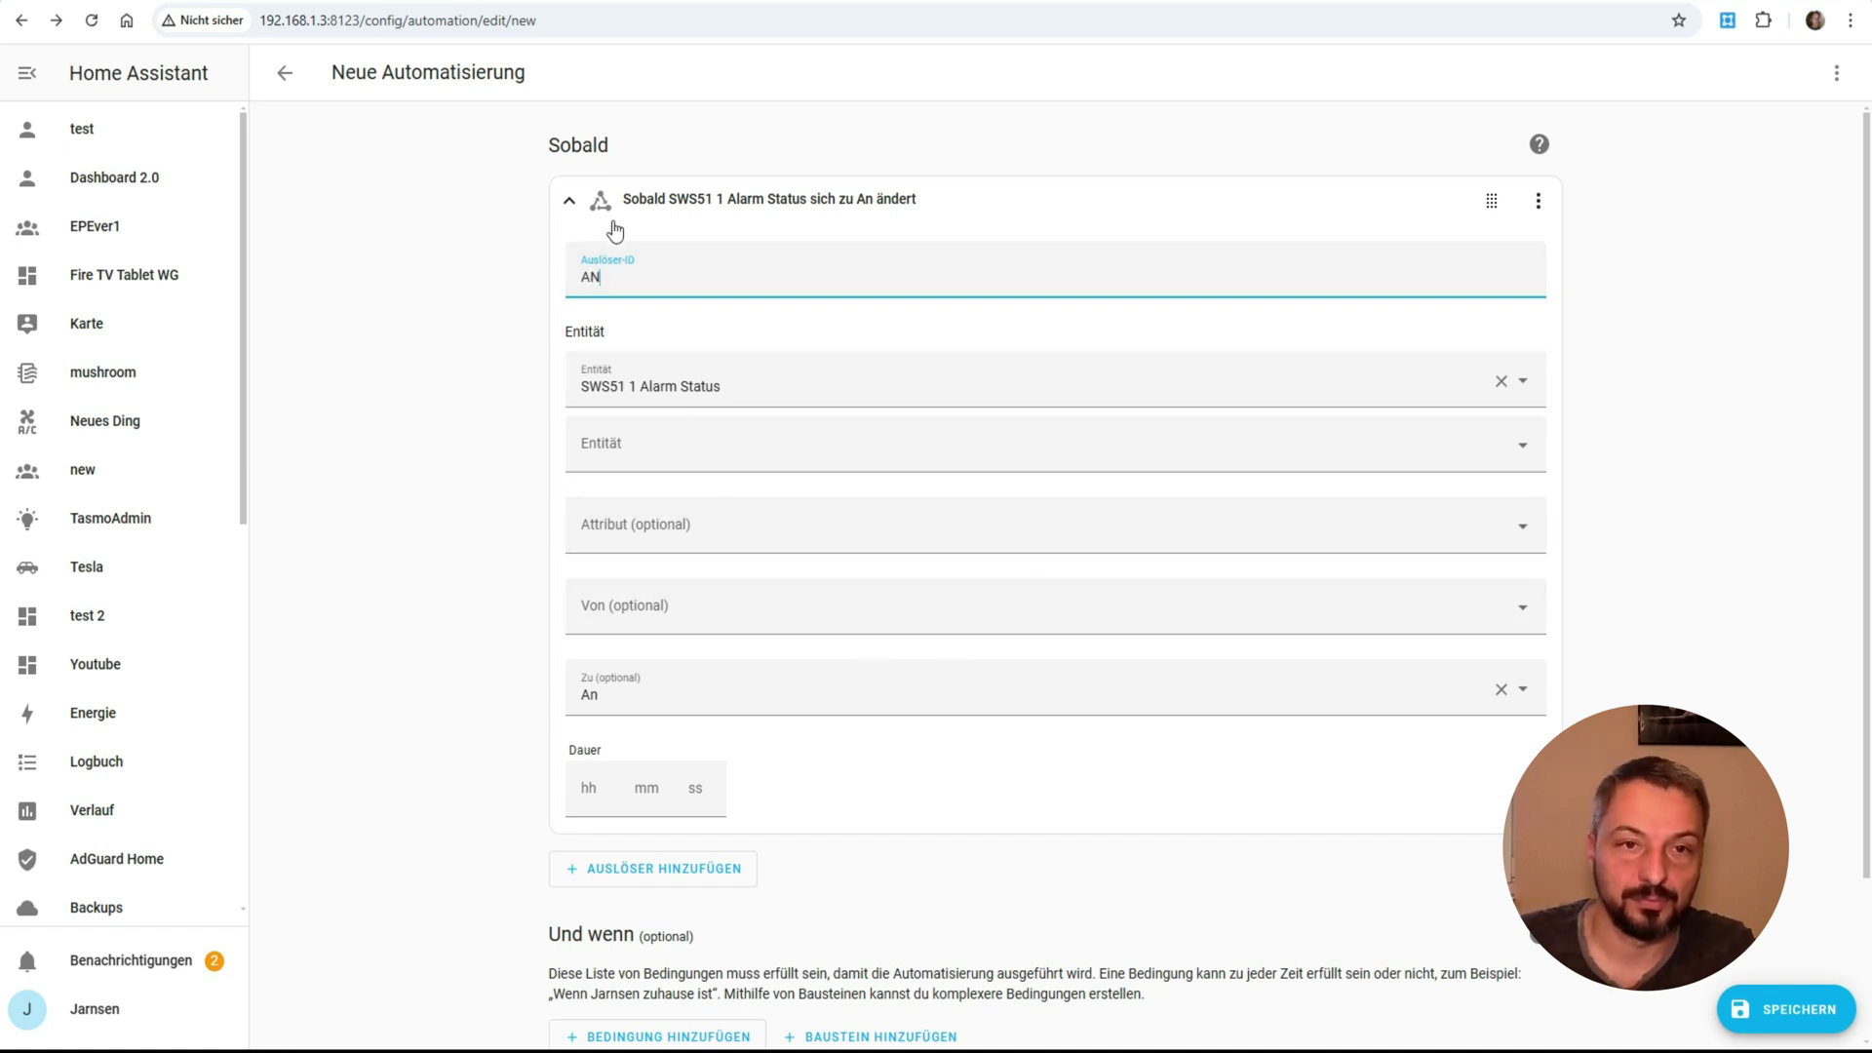
pyautogui.click(569, 201)
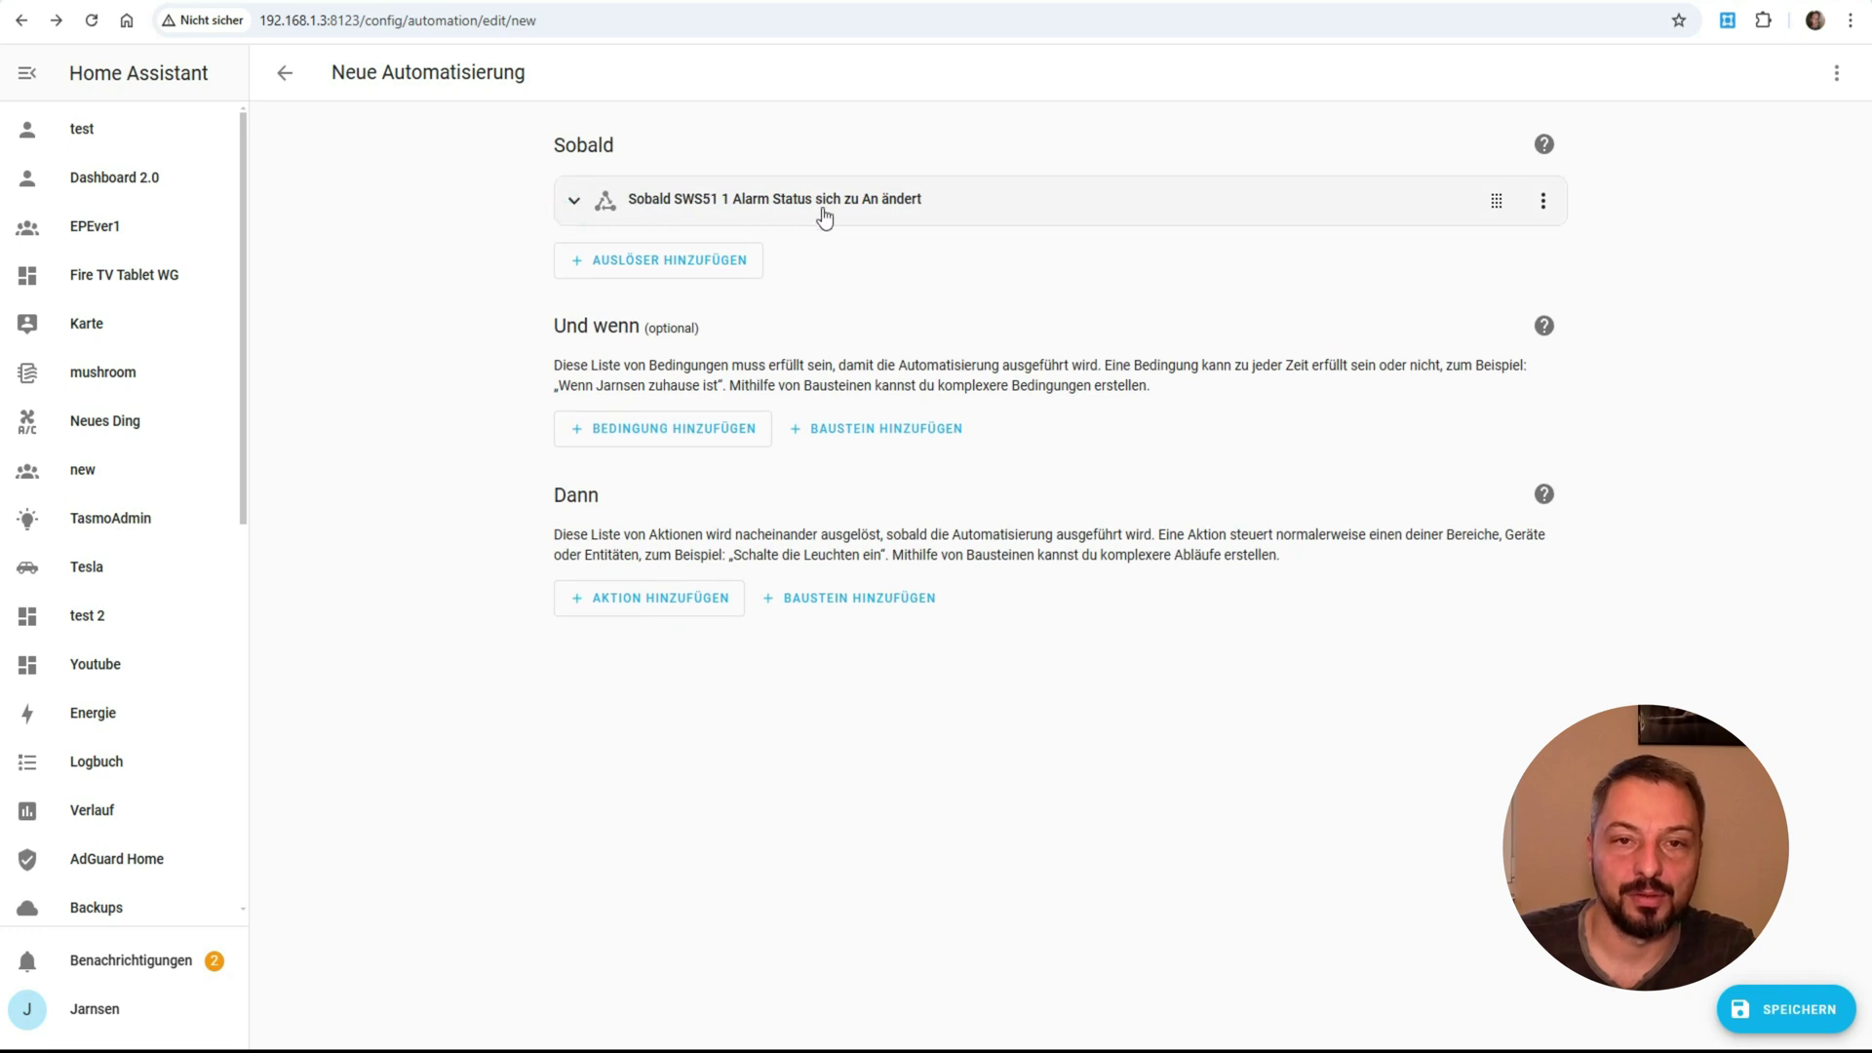
# Add a second Zustand trigger for binary_sensor.sws51_1_alarm_status that fires when the state changes to Aus.
pyautogui.click(688, 259)
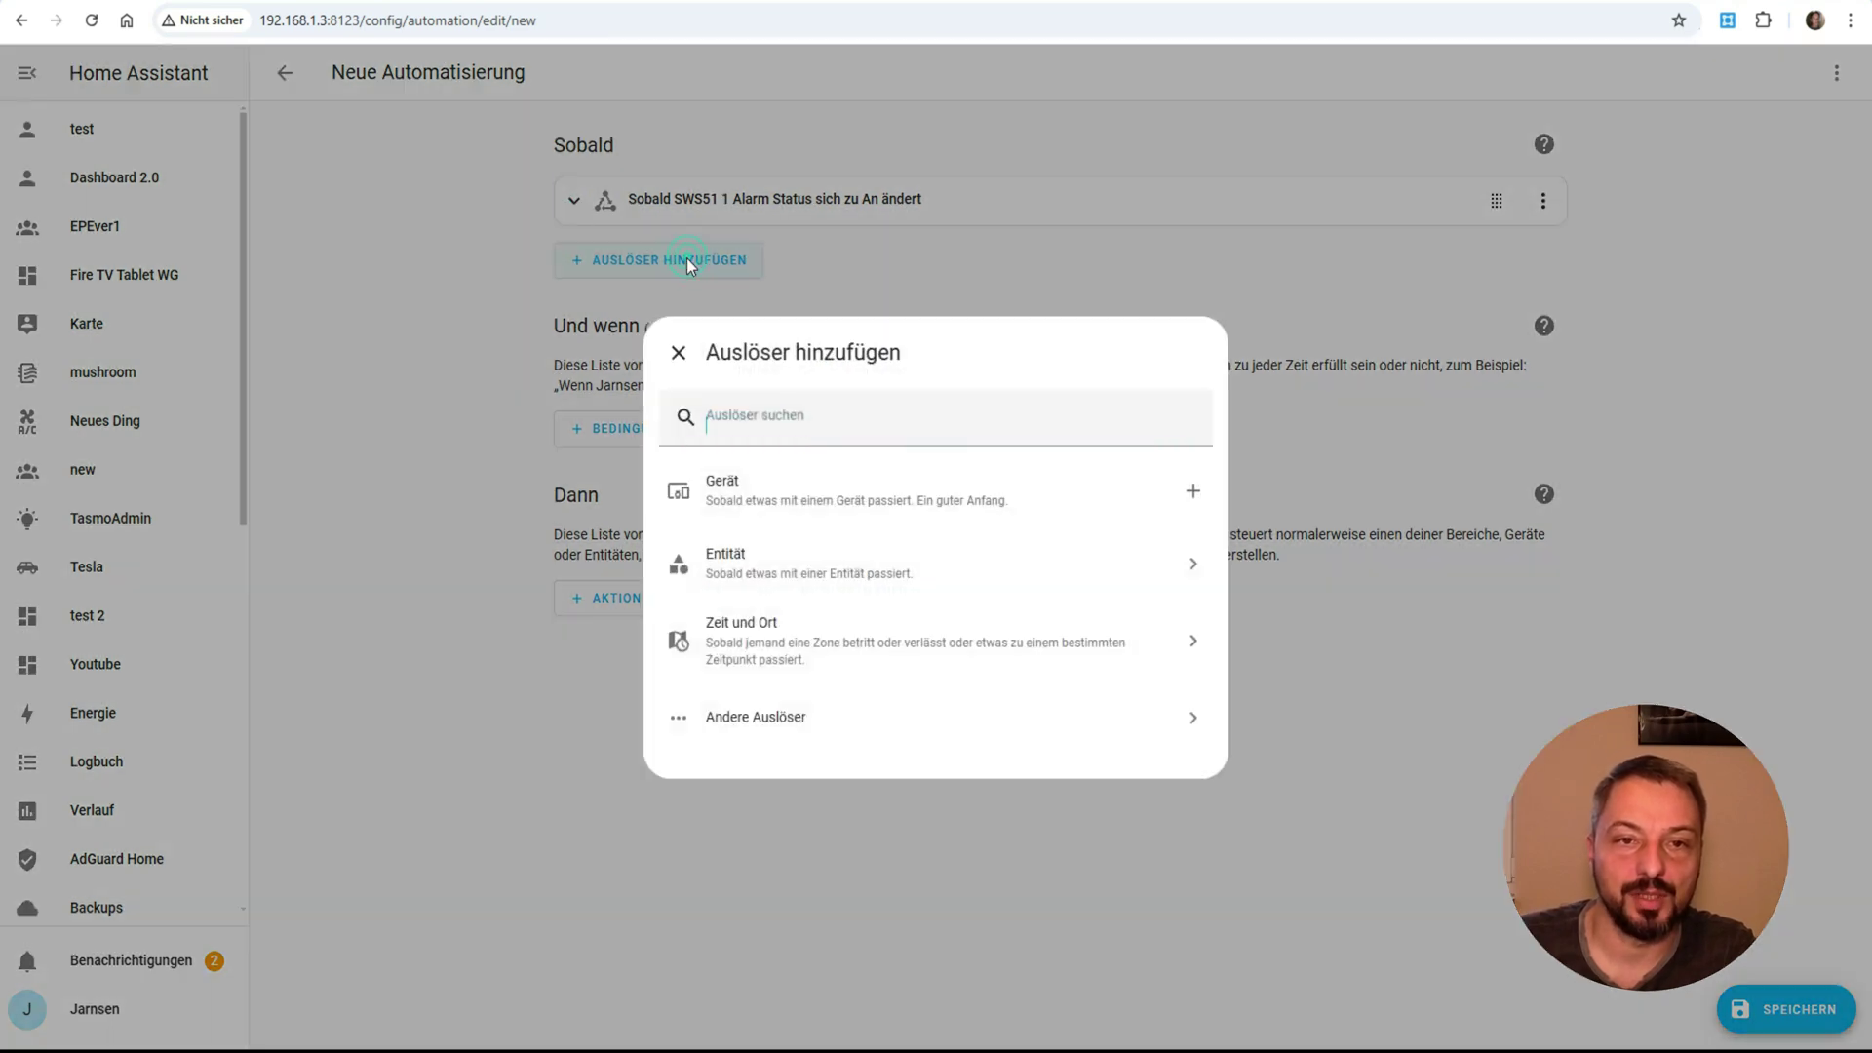
pyautogui.click(762, 553)
pyautogui.click(763, 557)
pyautogui.click(764, 379)
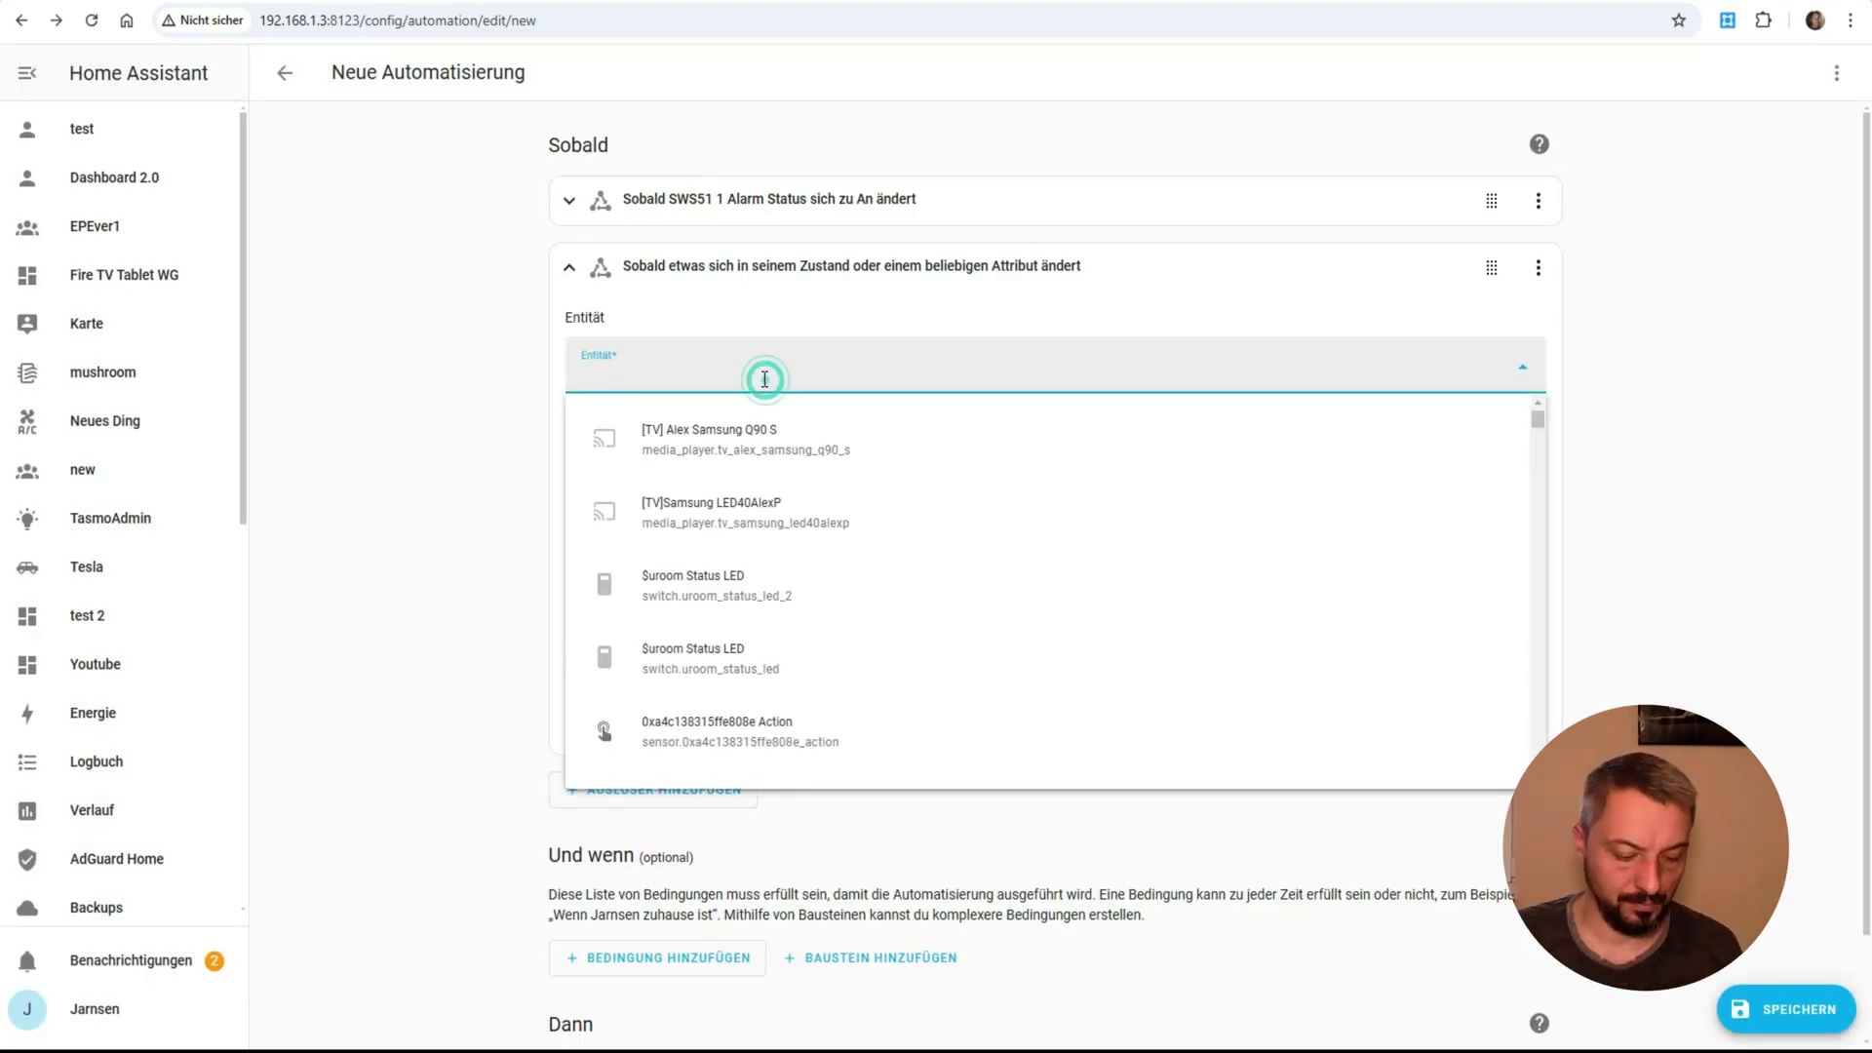
pyautogui.write('binary_sensor.sws51_1_alarm_status')
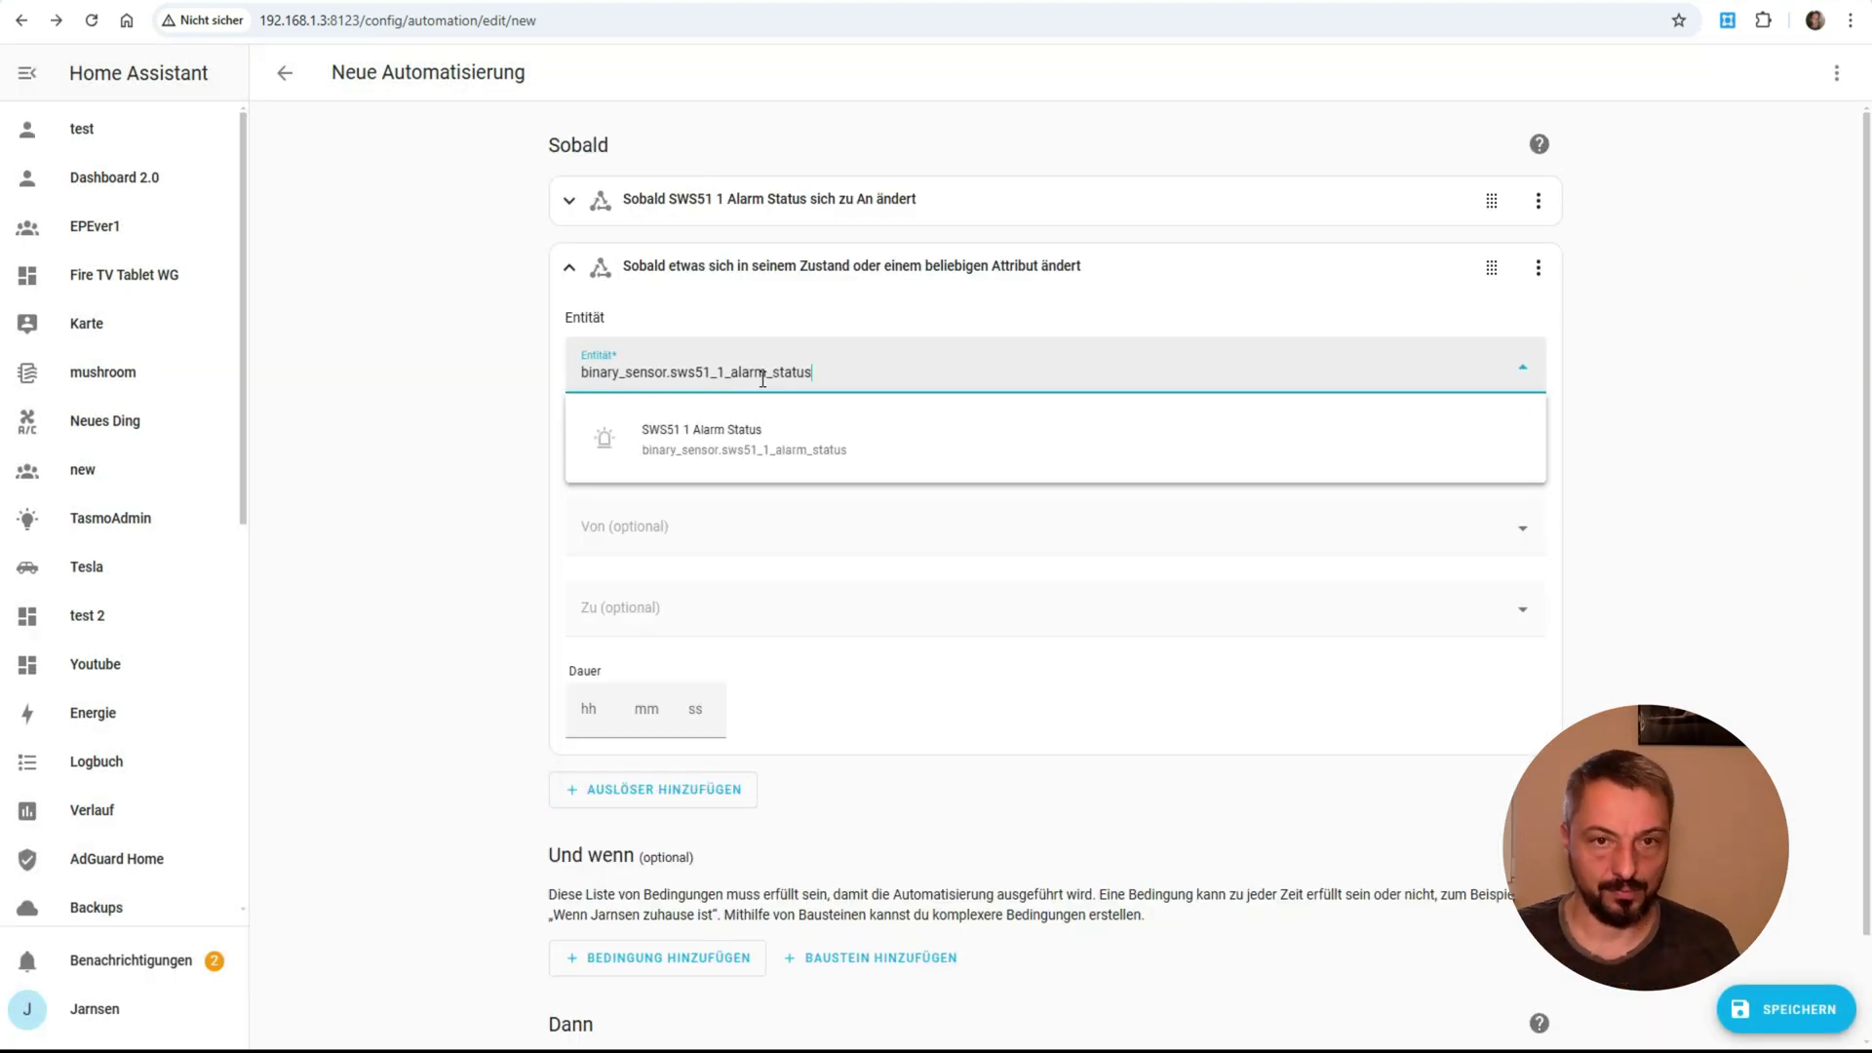
pyautogui.click(741, 438)
pyautogui.click(633, 669)
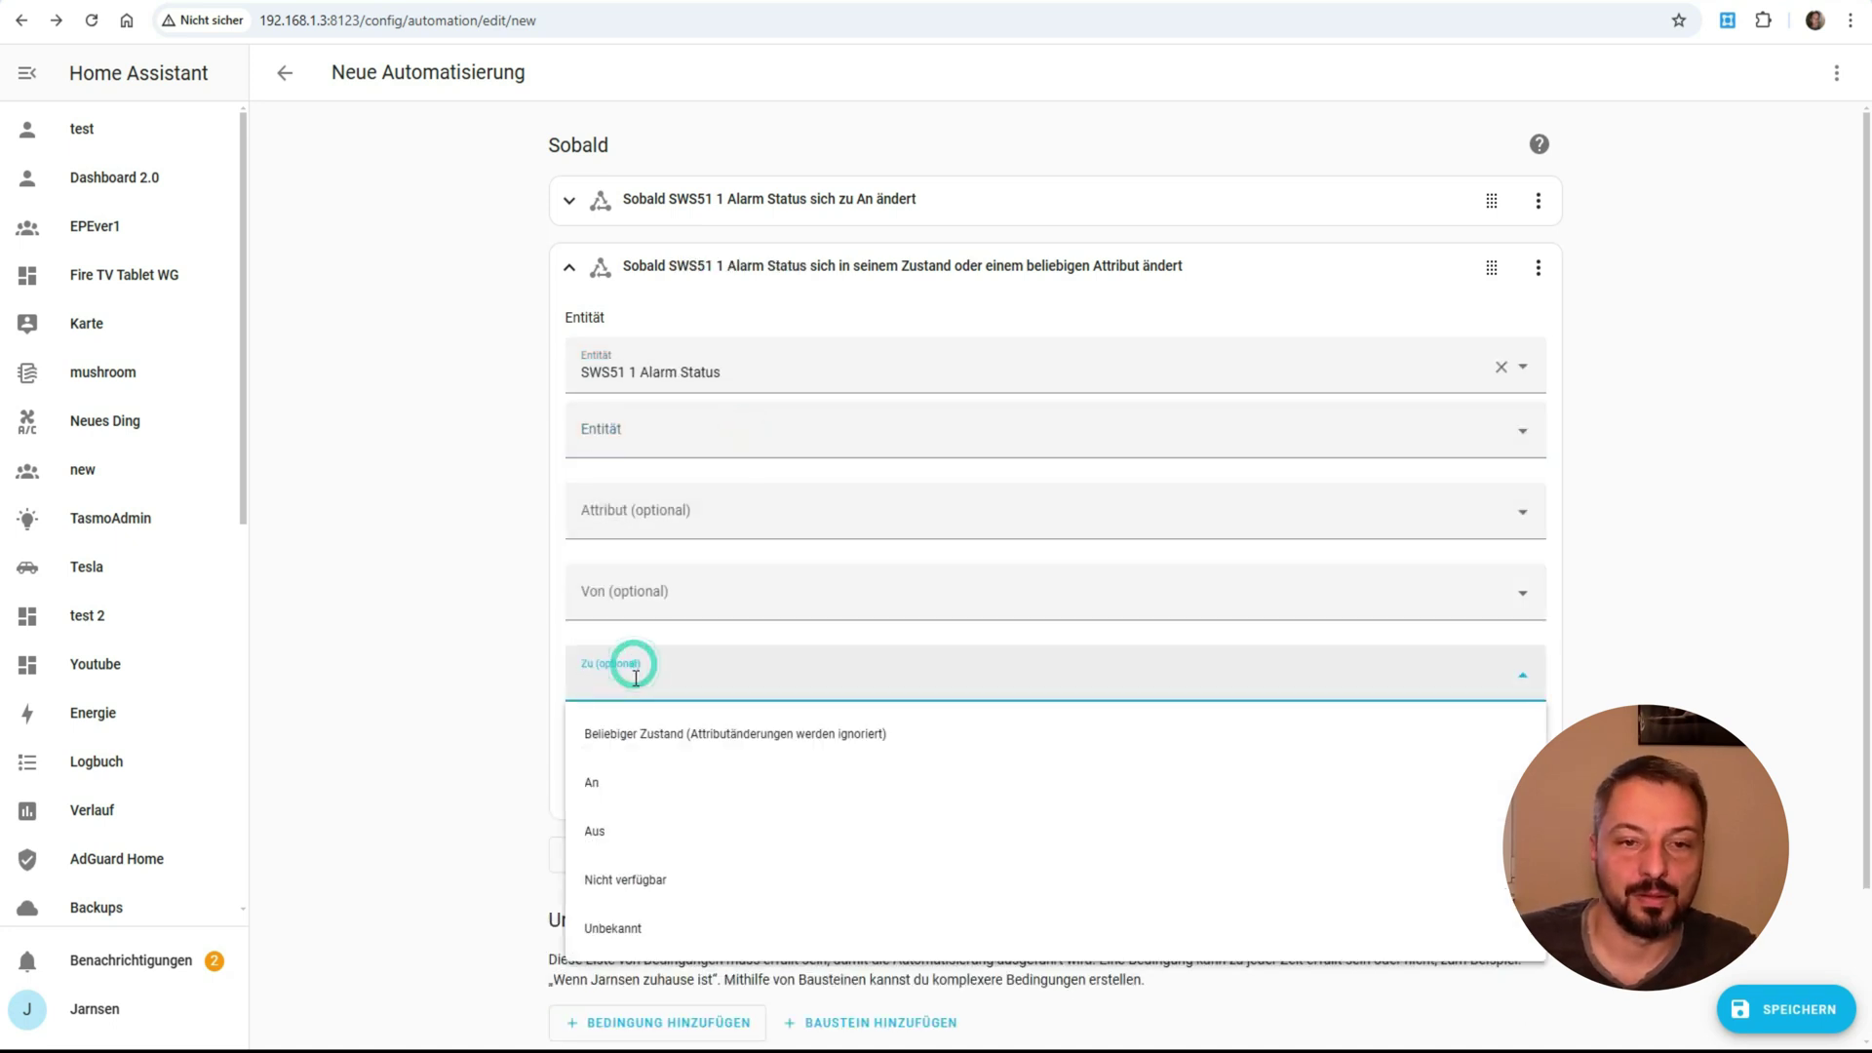
pyautogui.click(625, 827)
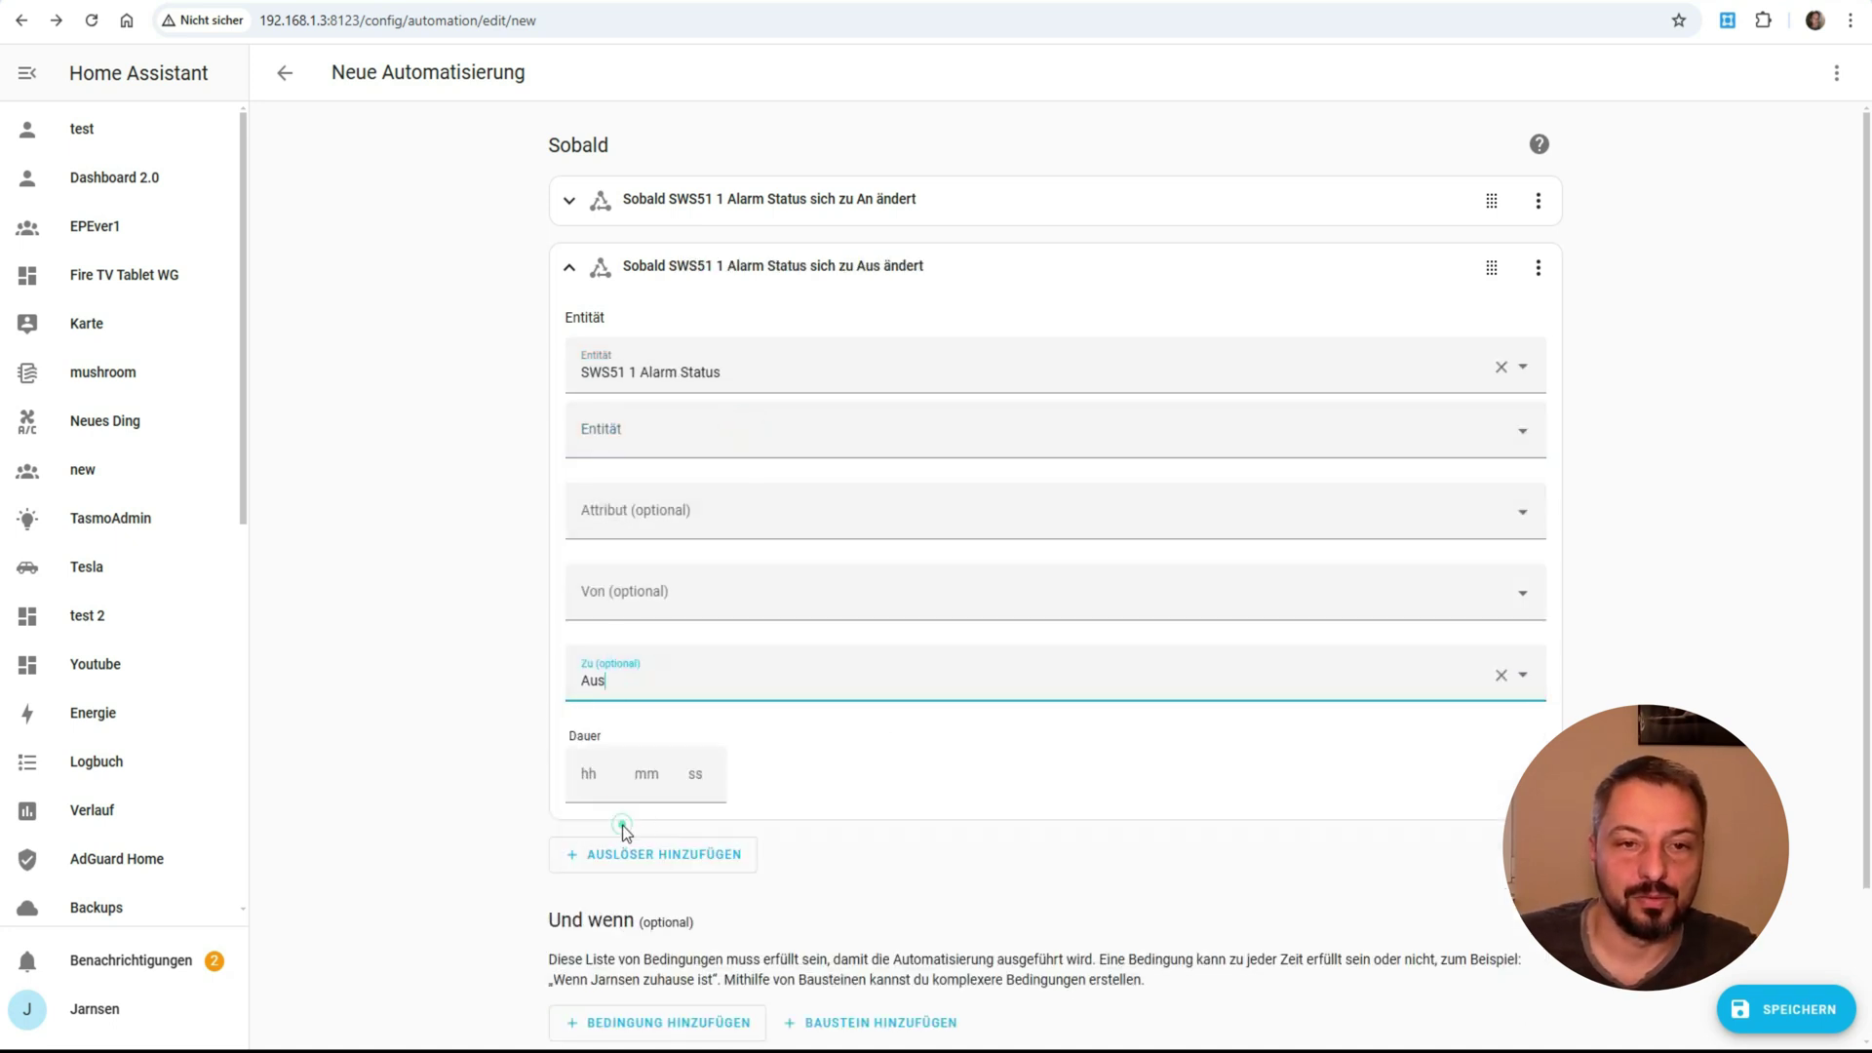
# Give the Aus trigger the trigger ID AUS and collapse it.
pyautogui.click(1538, 269)
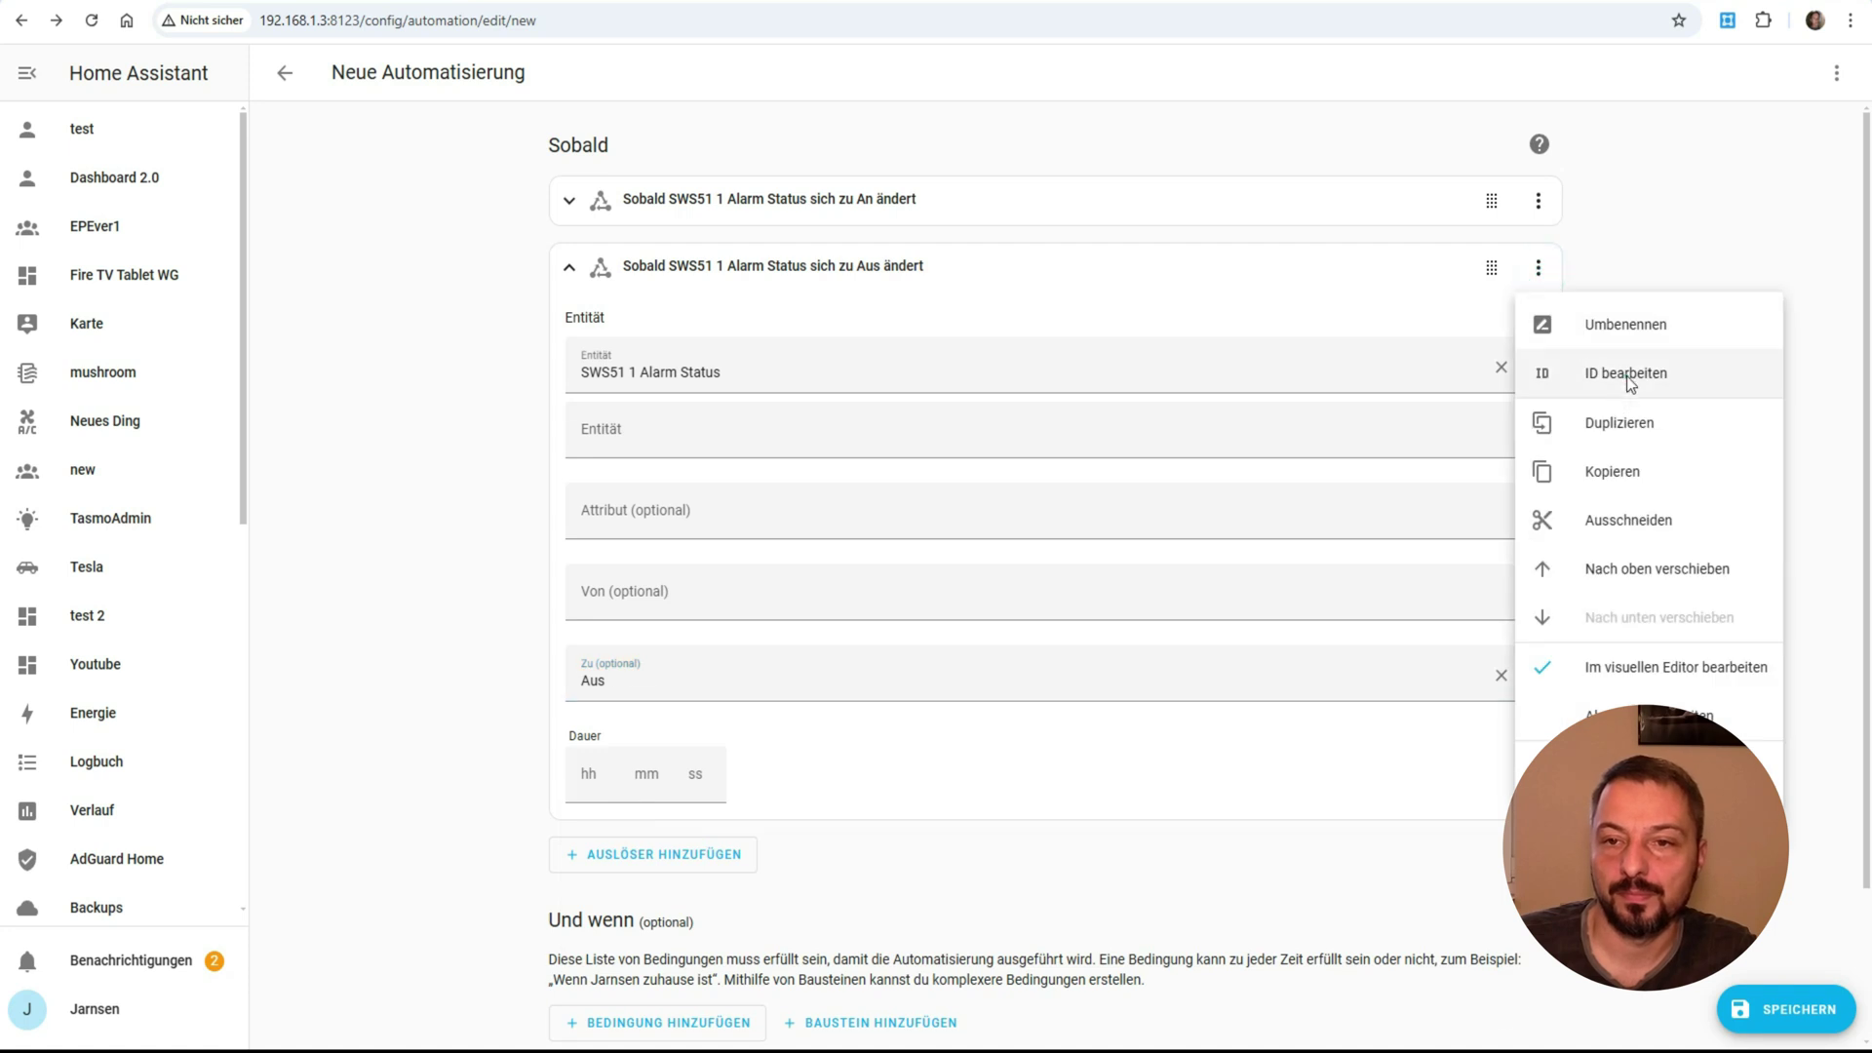
pyautogui.click(1626, 378)
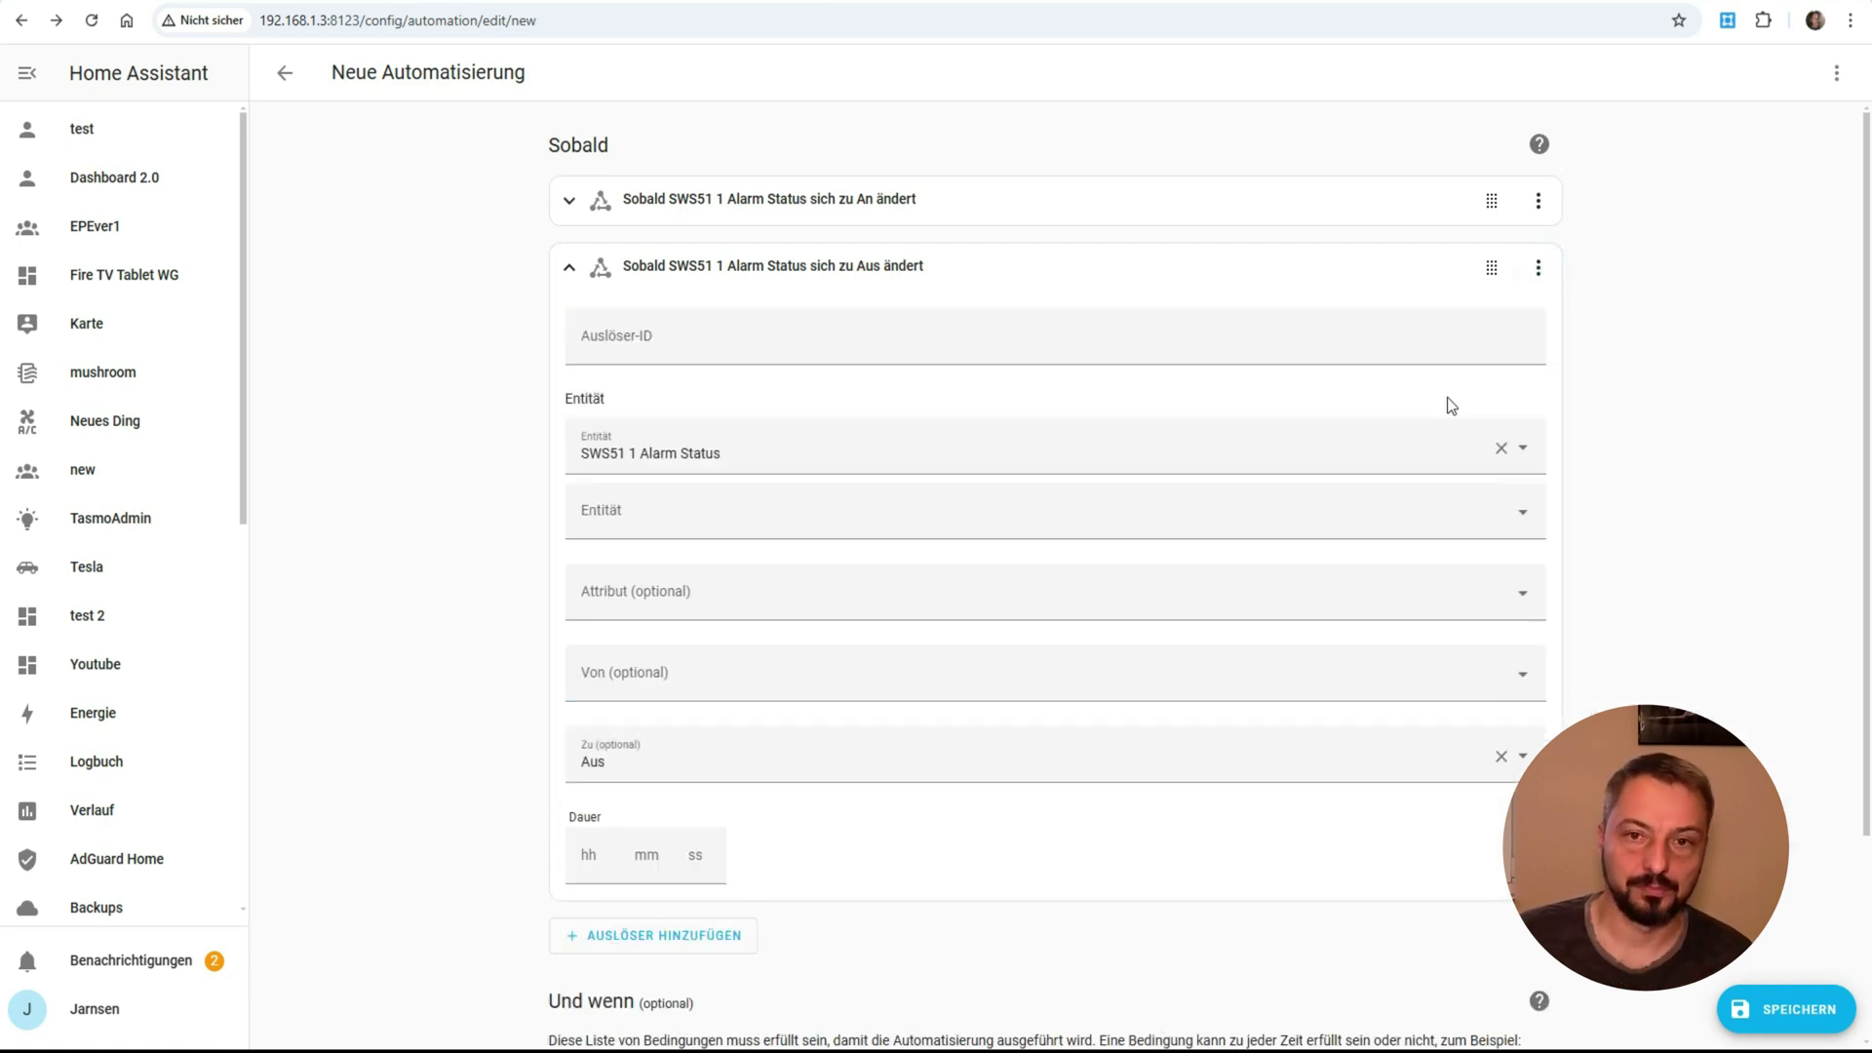
pyautogui.click(1392, 346)
pyautogui.write('AUS')
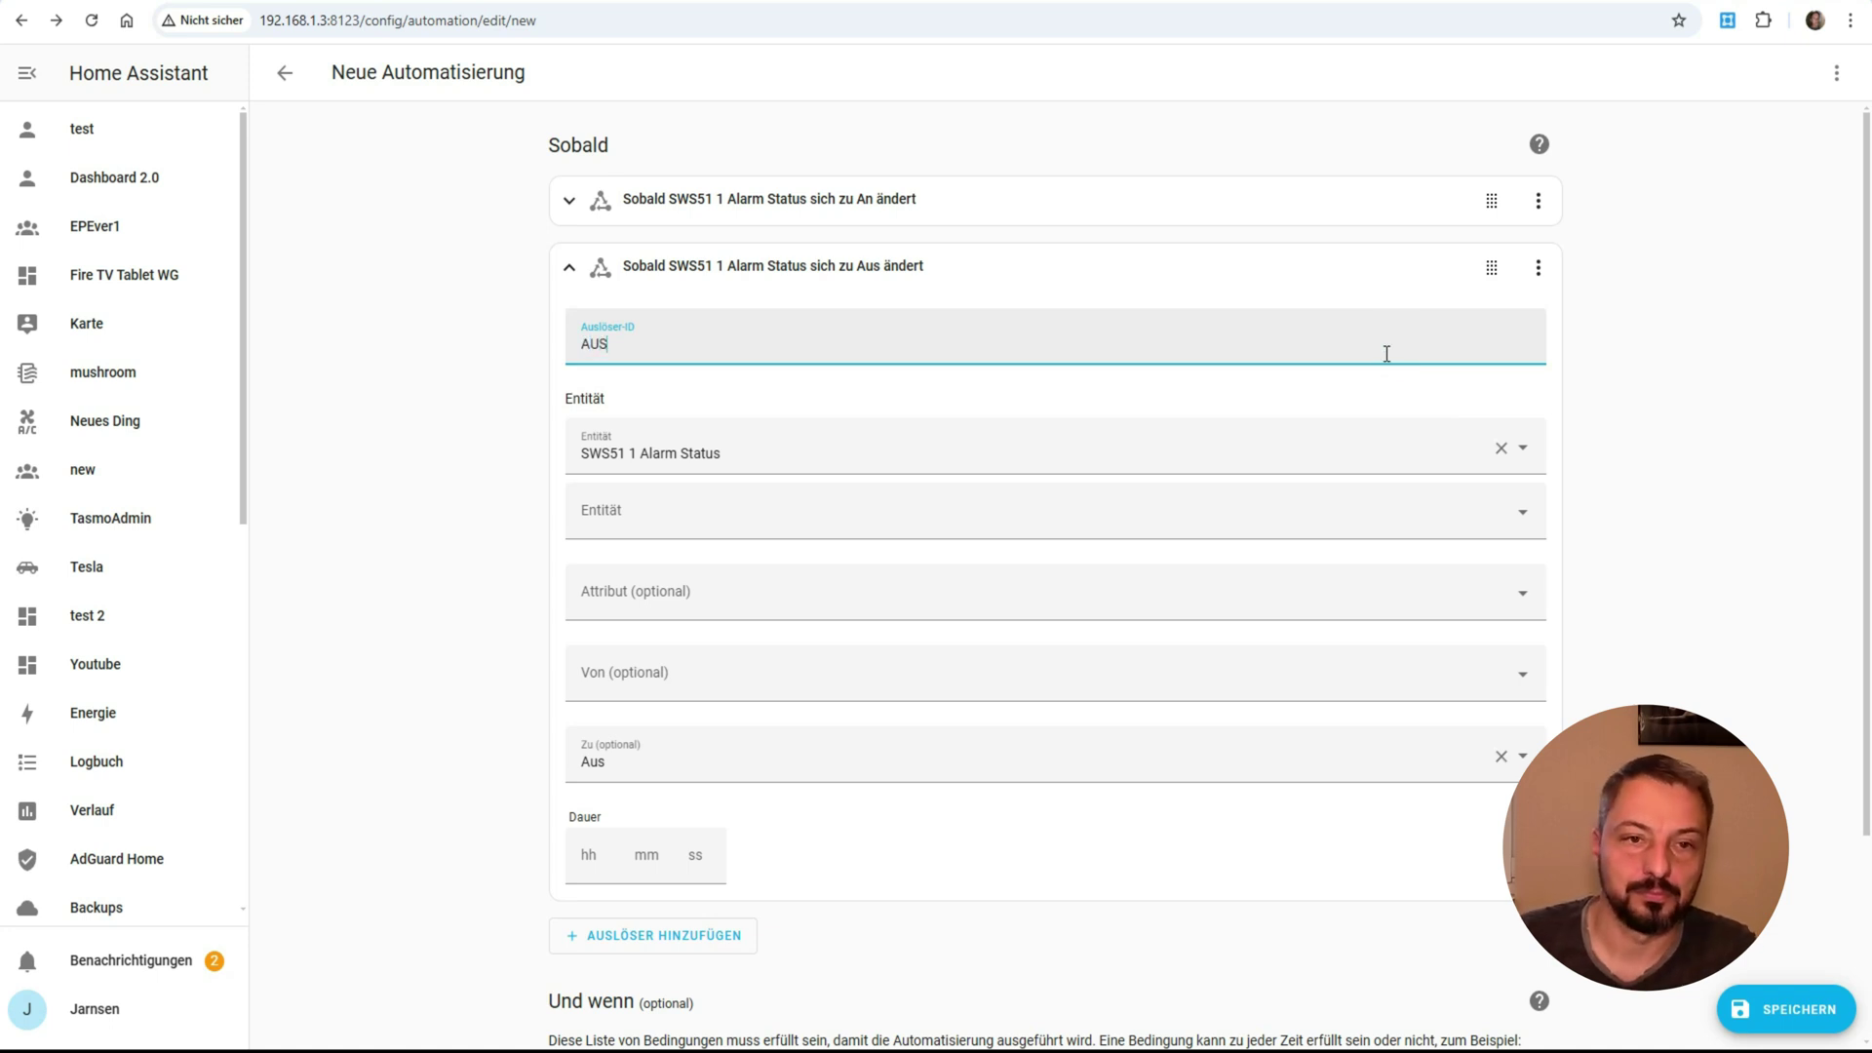
pyautogui.click(402, 402)
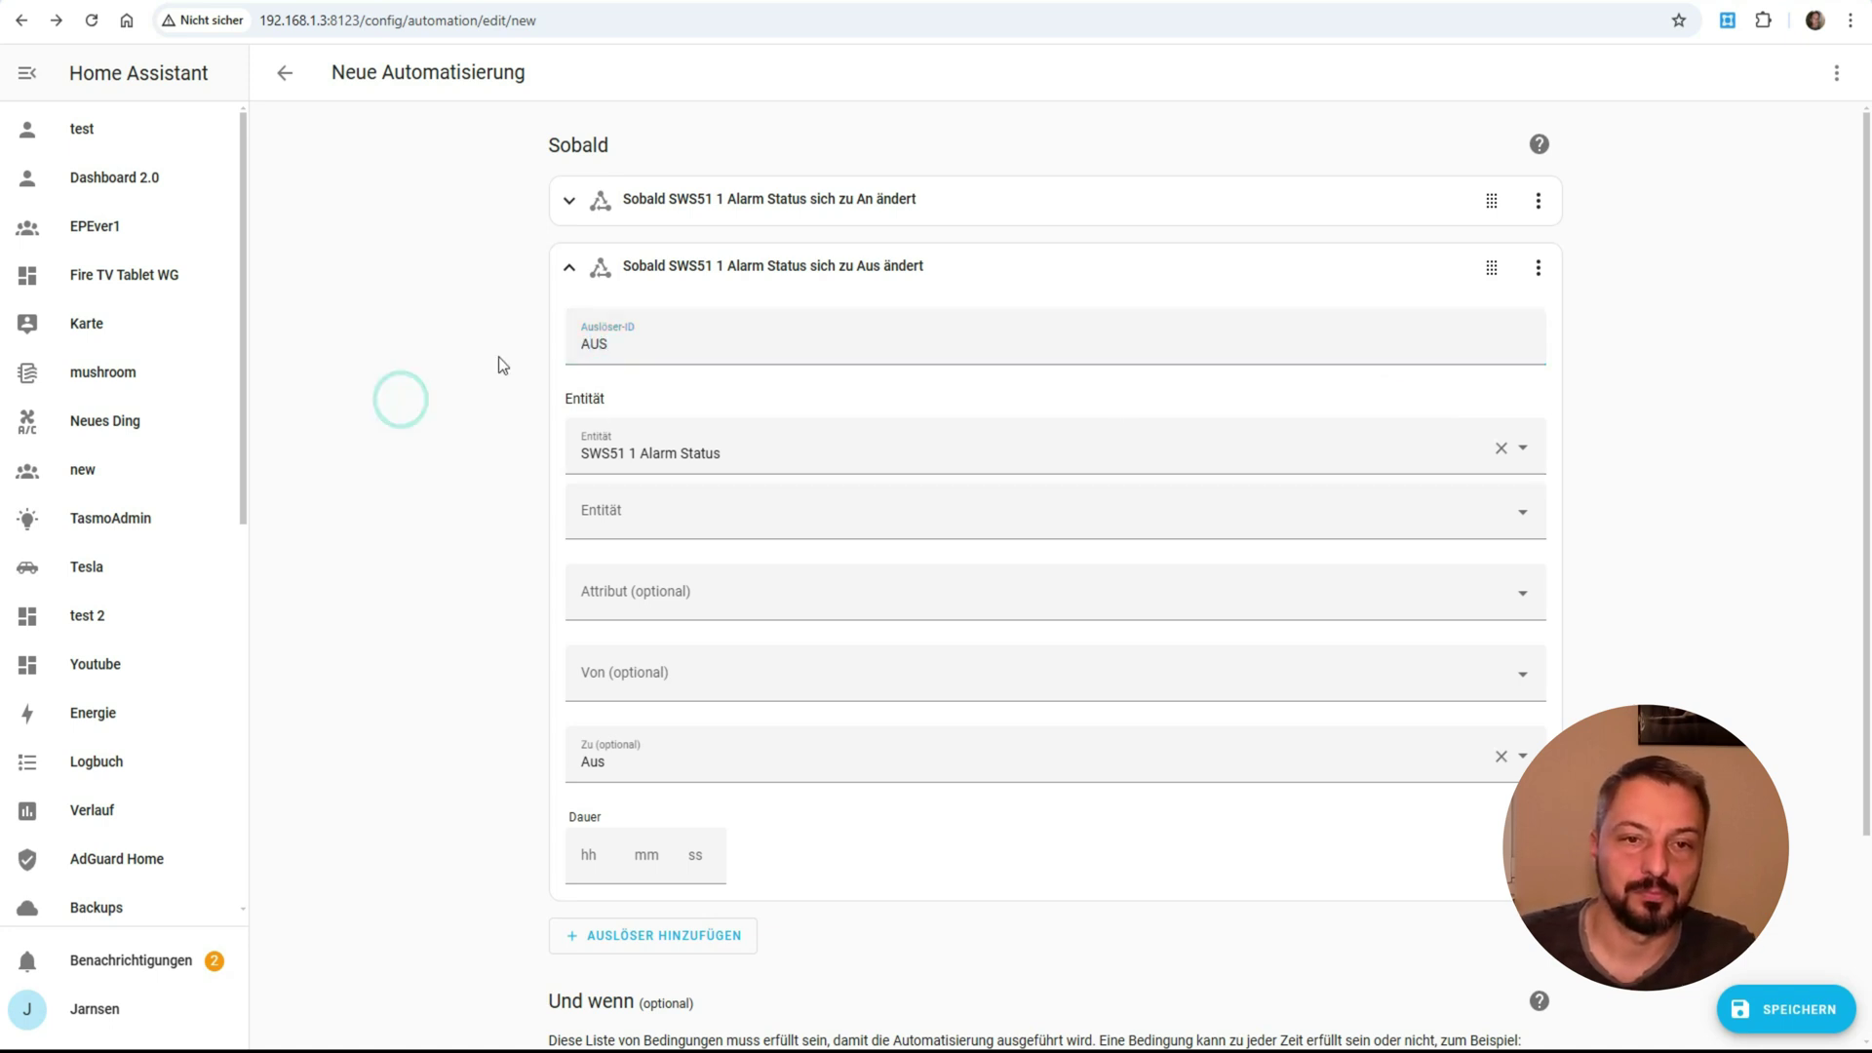
pyautogui.click(569, 274)
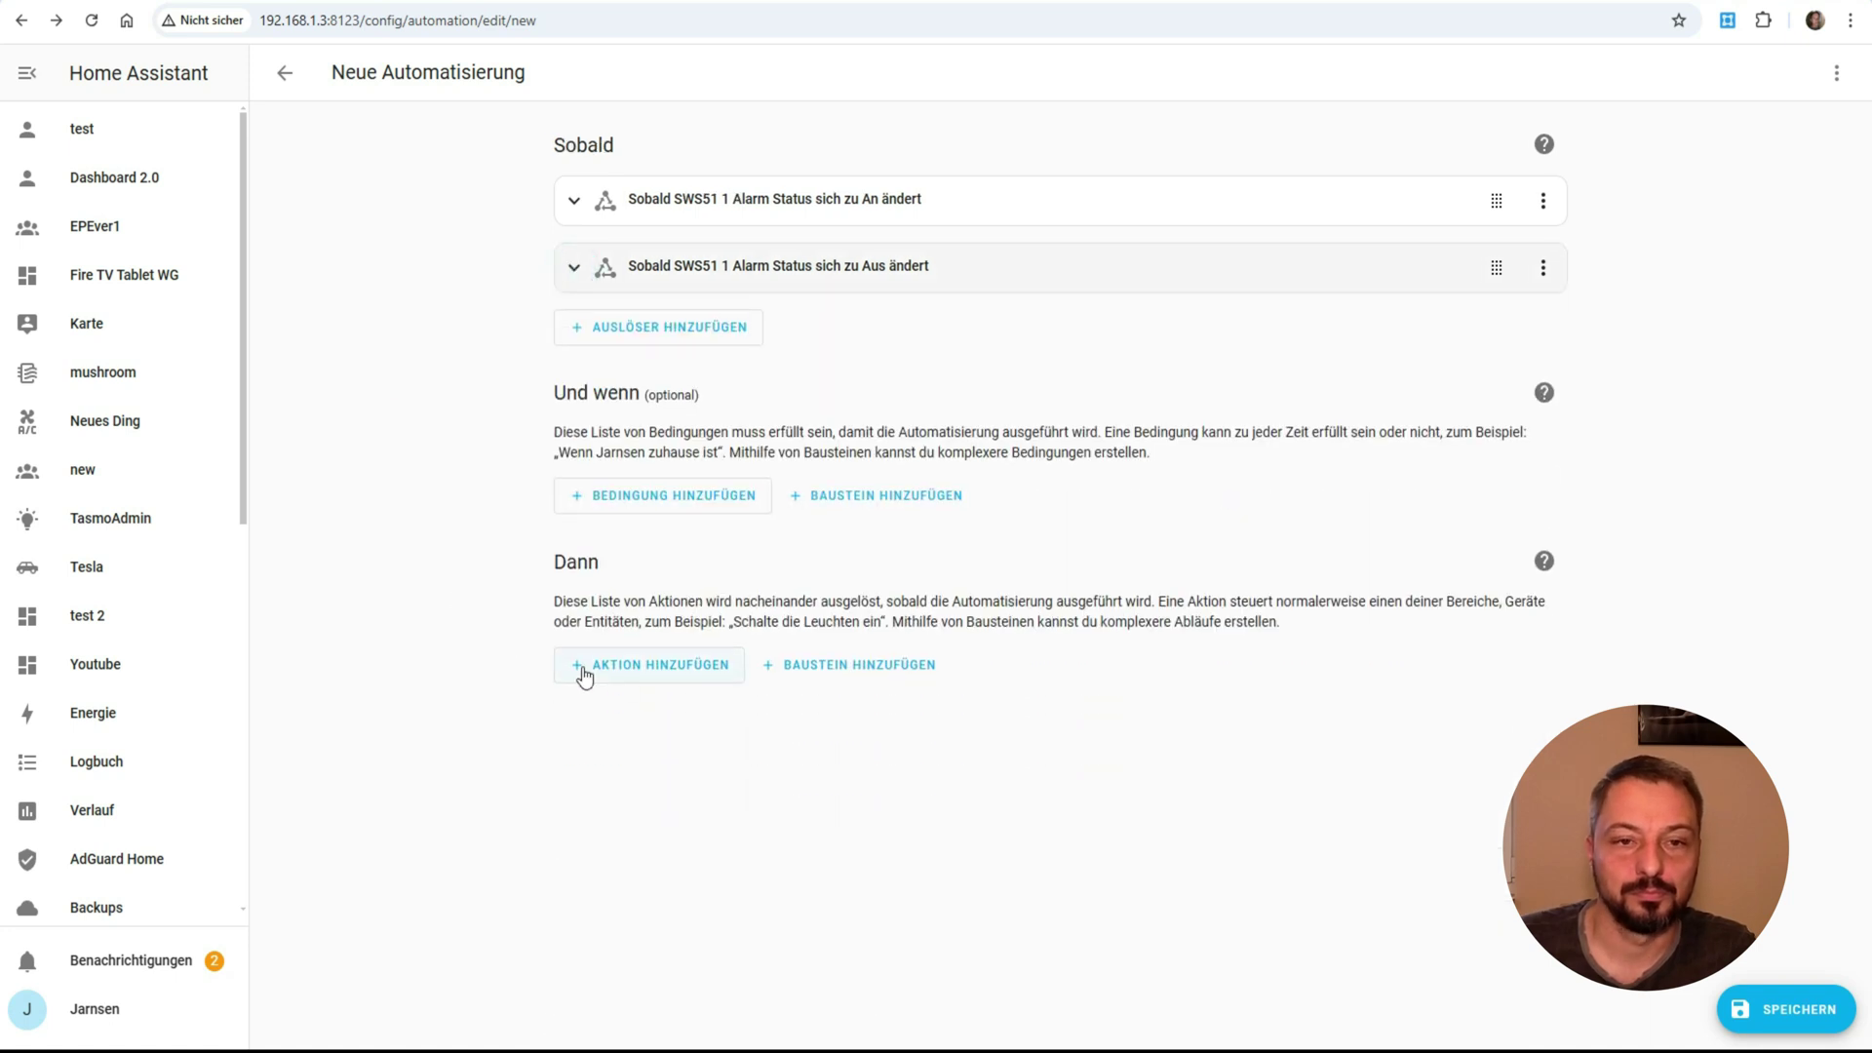
# Add a Wenn-dann building block as the first action in the Dann section.
pyautogui.click(659, 669)
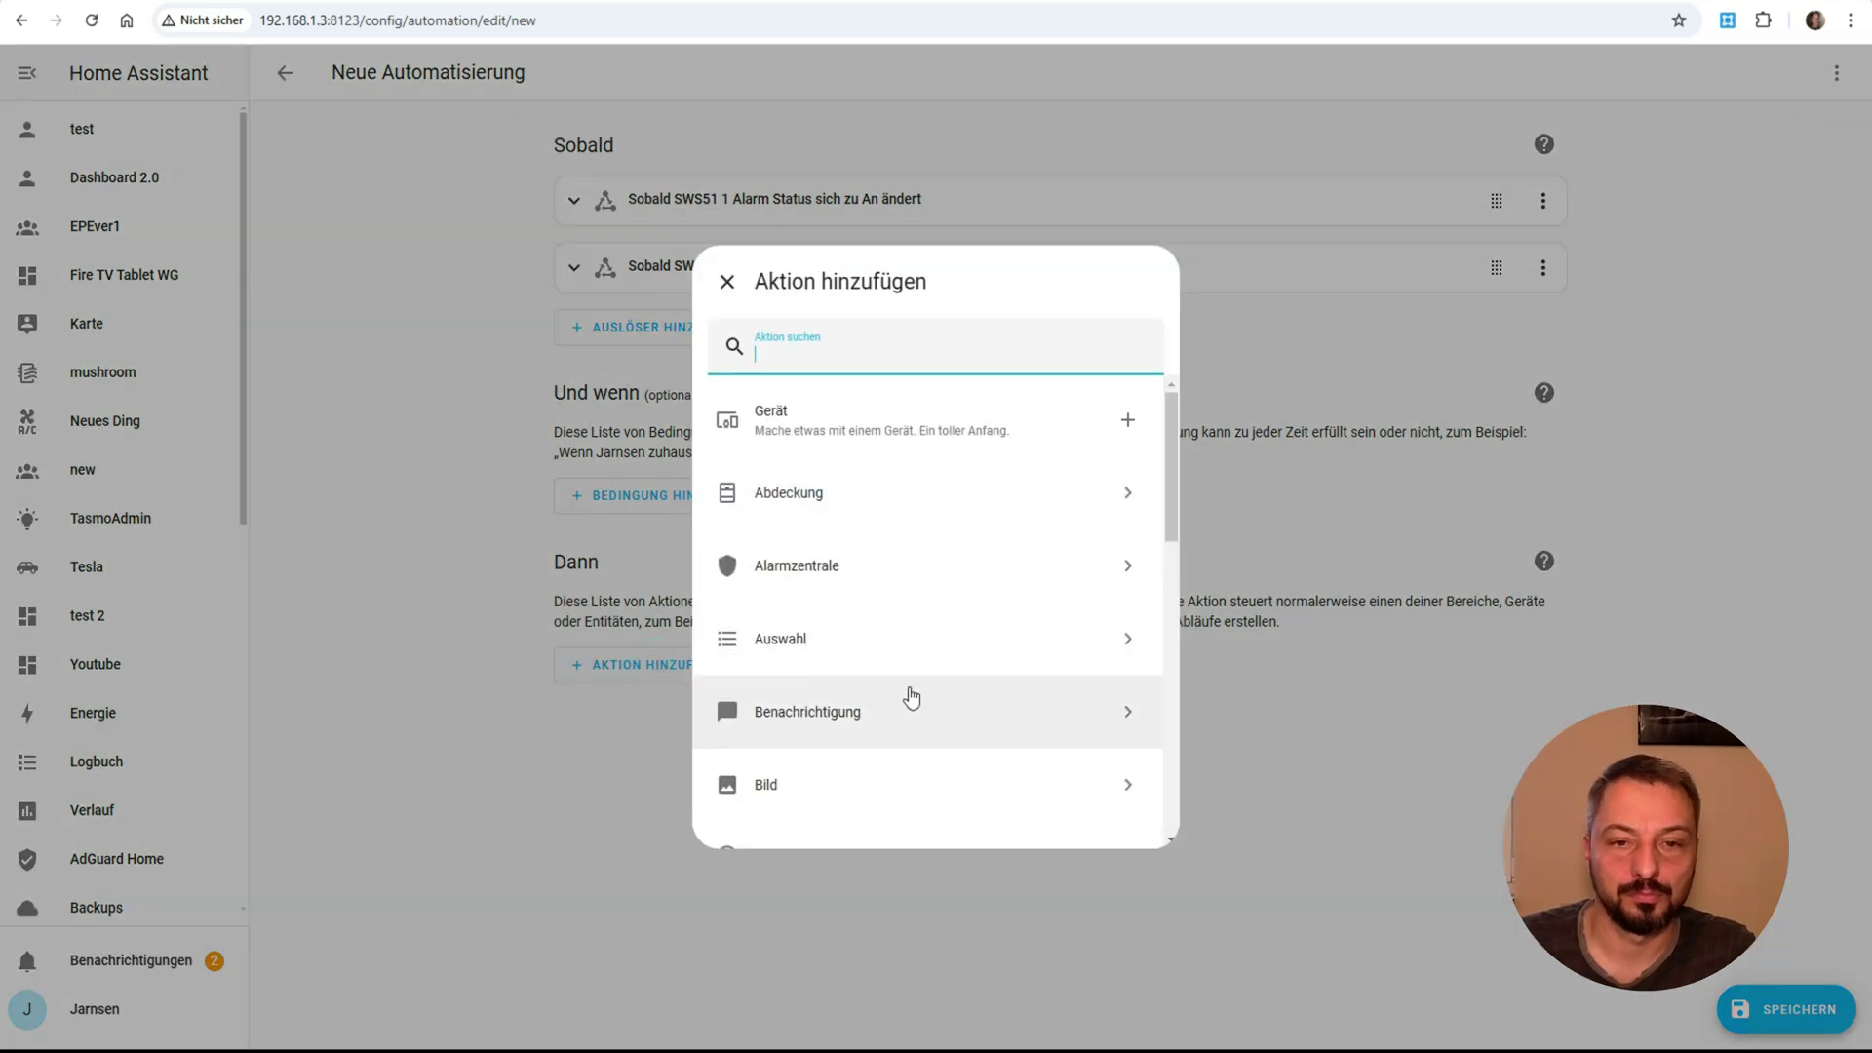
pyautogui.moveTo(1167, 460); pyautogui.dragTo(1186, 765)
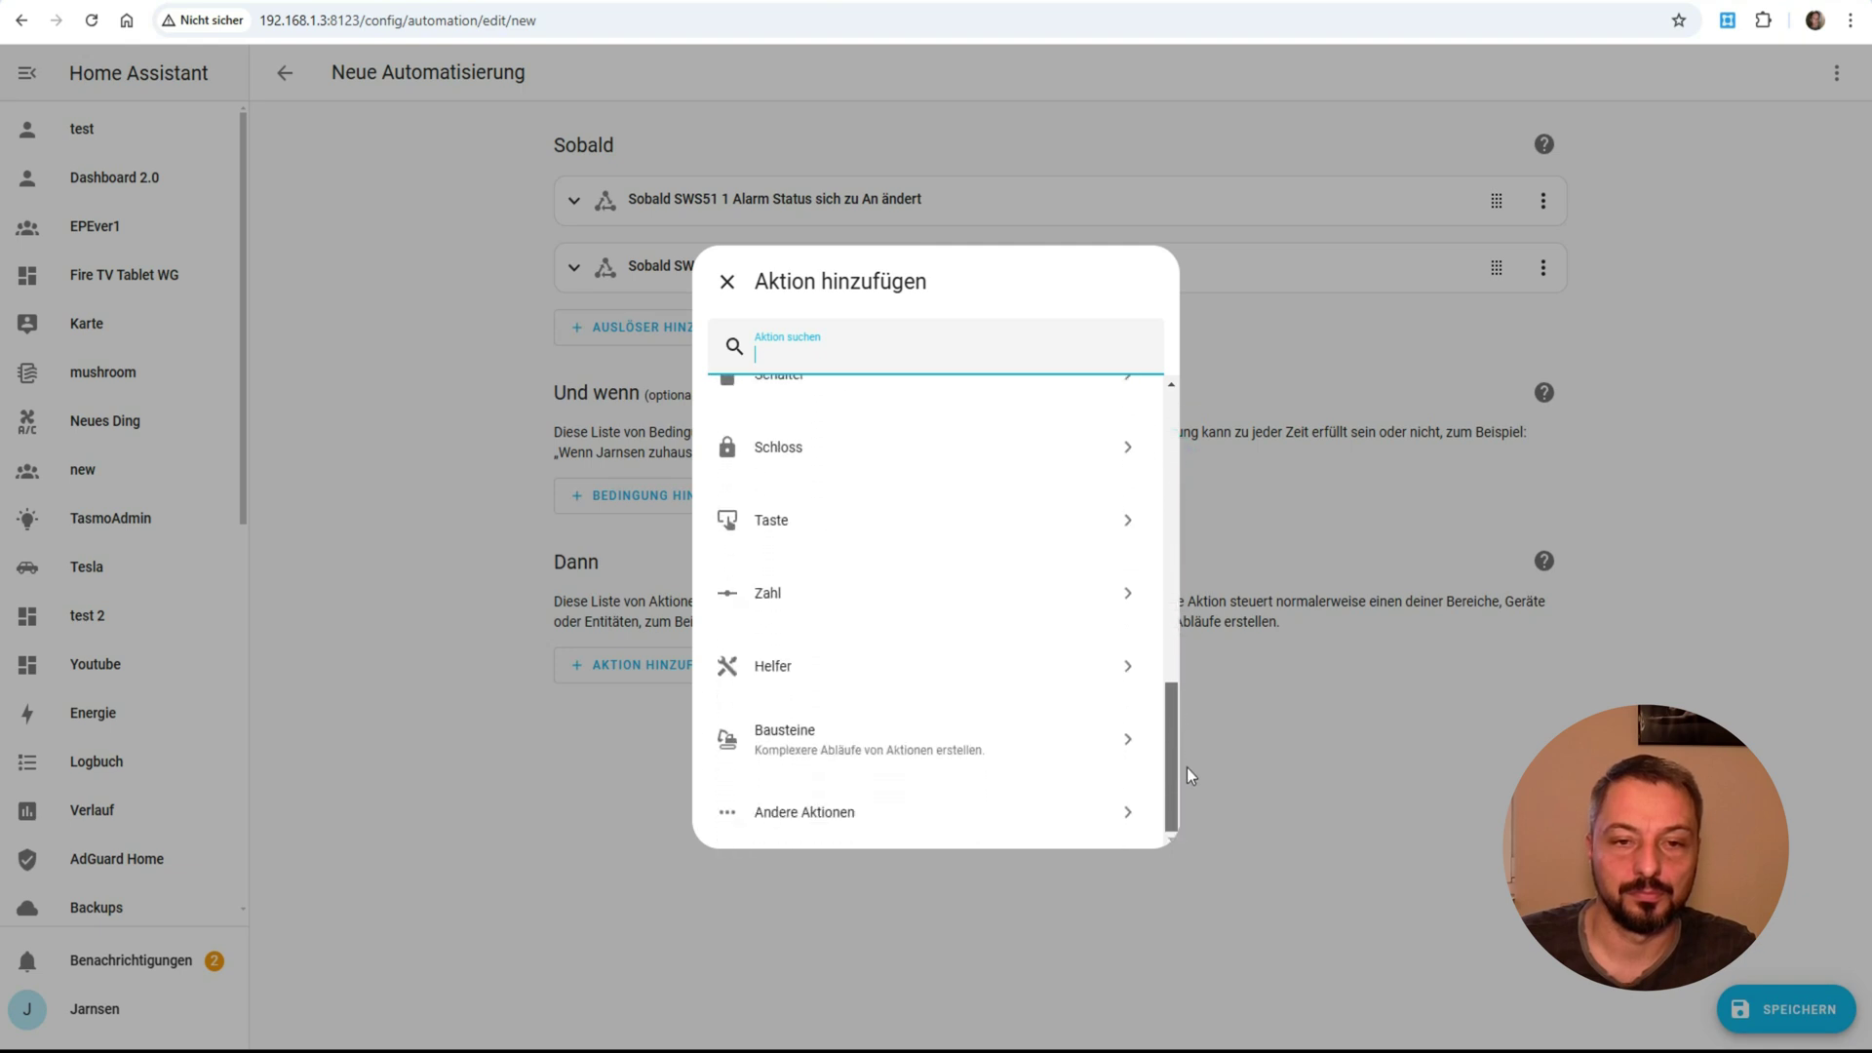
pyautogui.click(815, 756)
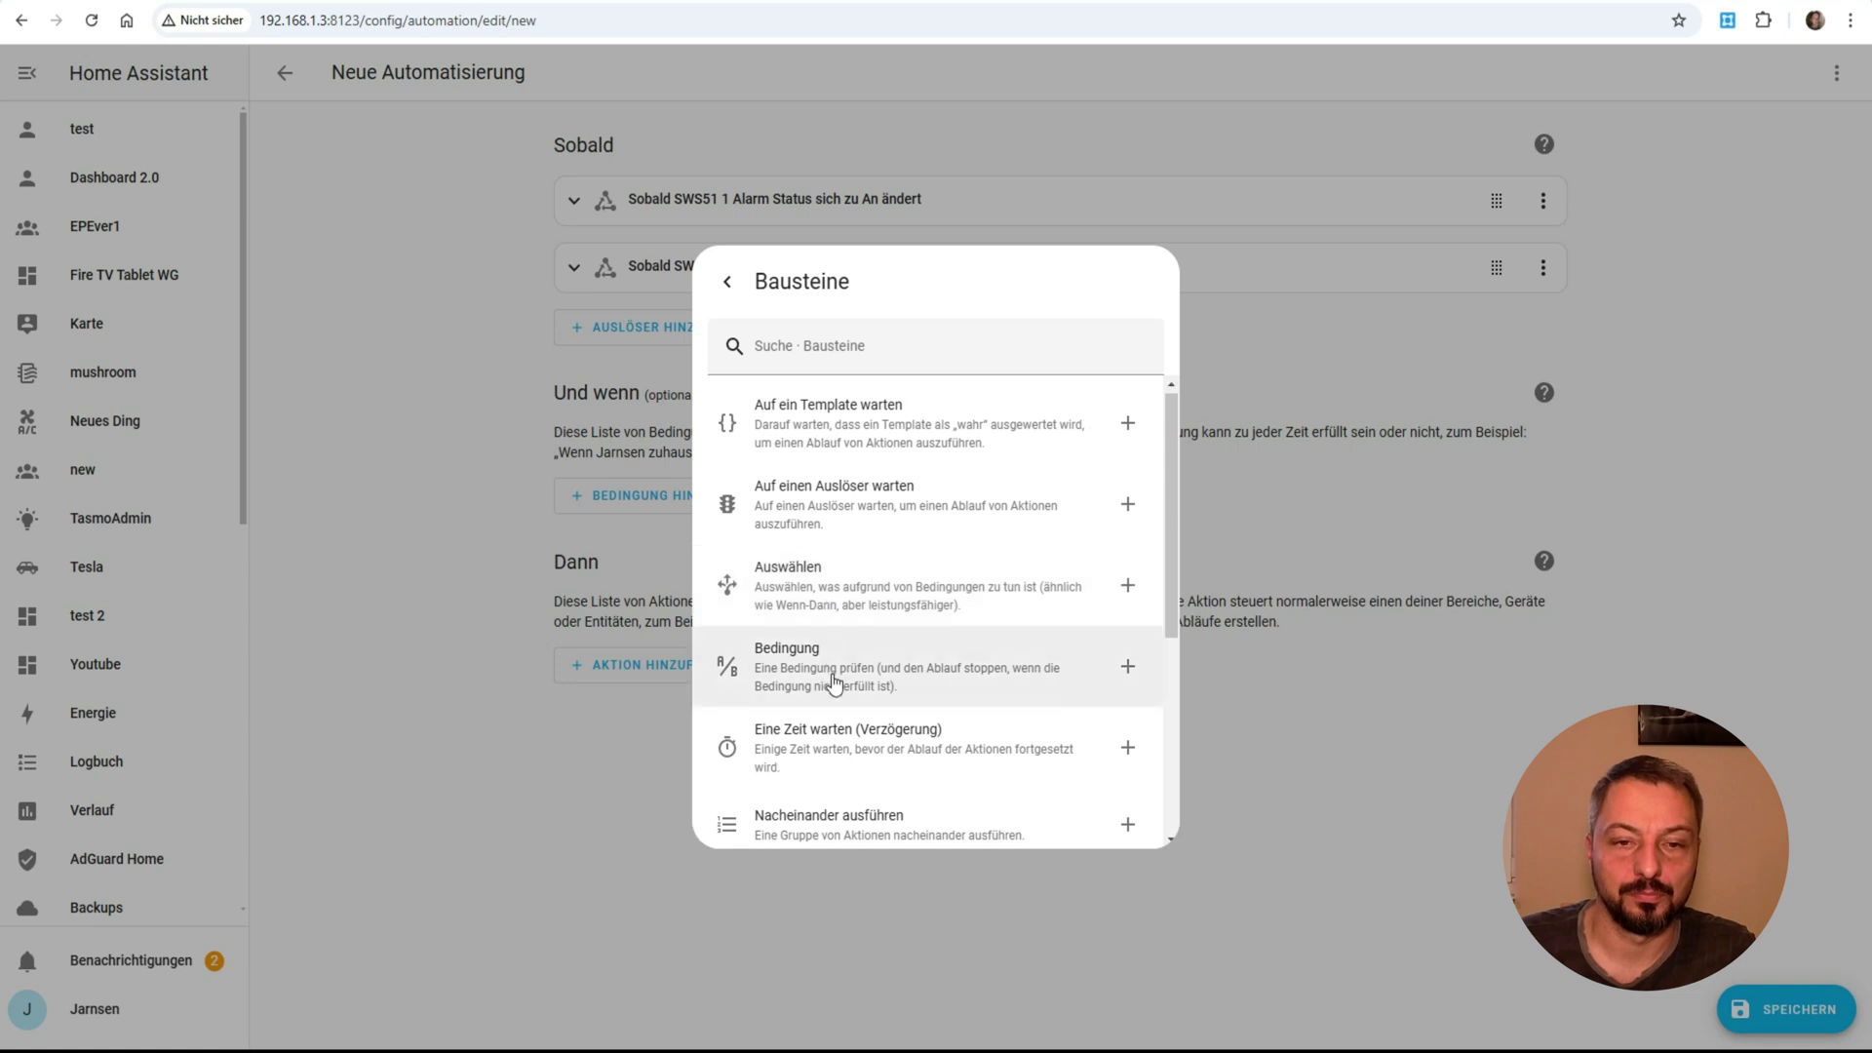
pyautogui.scroll(-4, 836, 682)
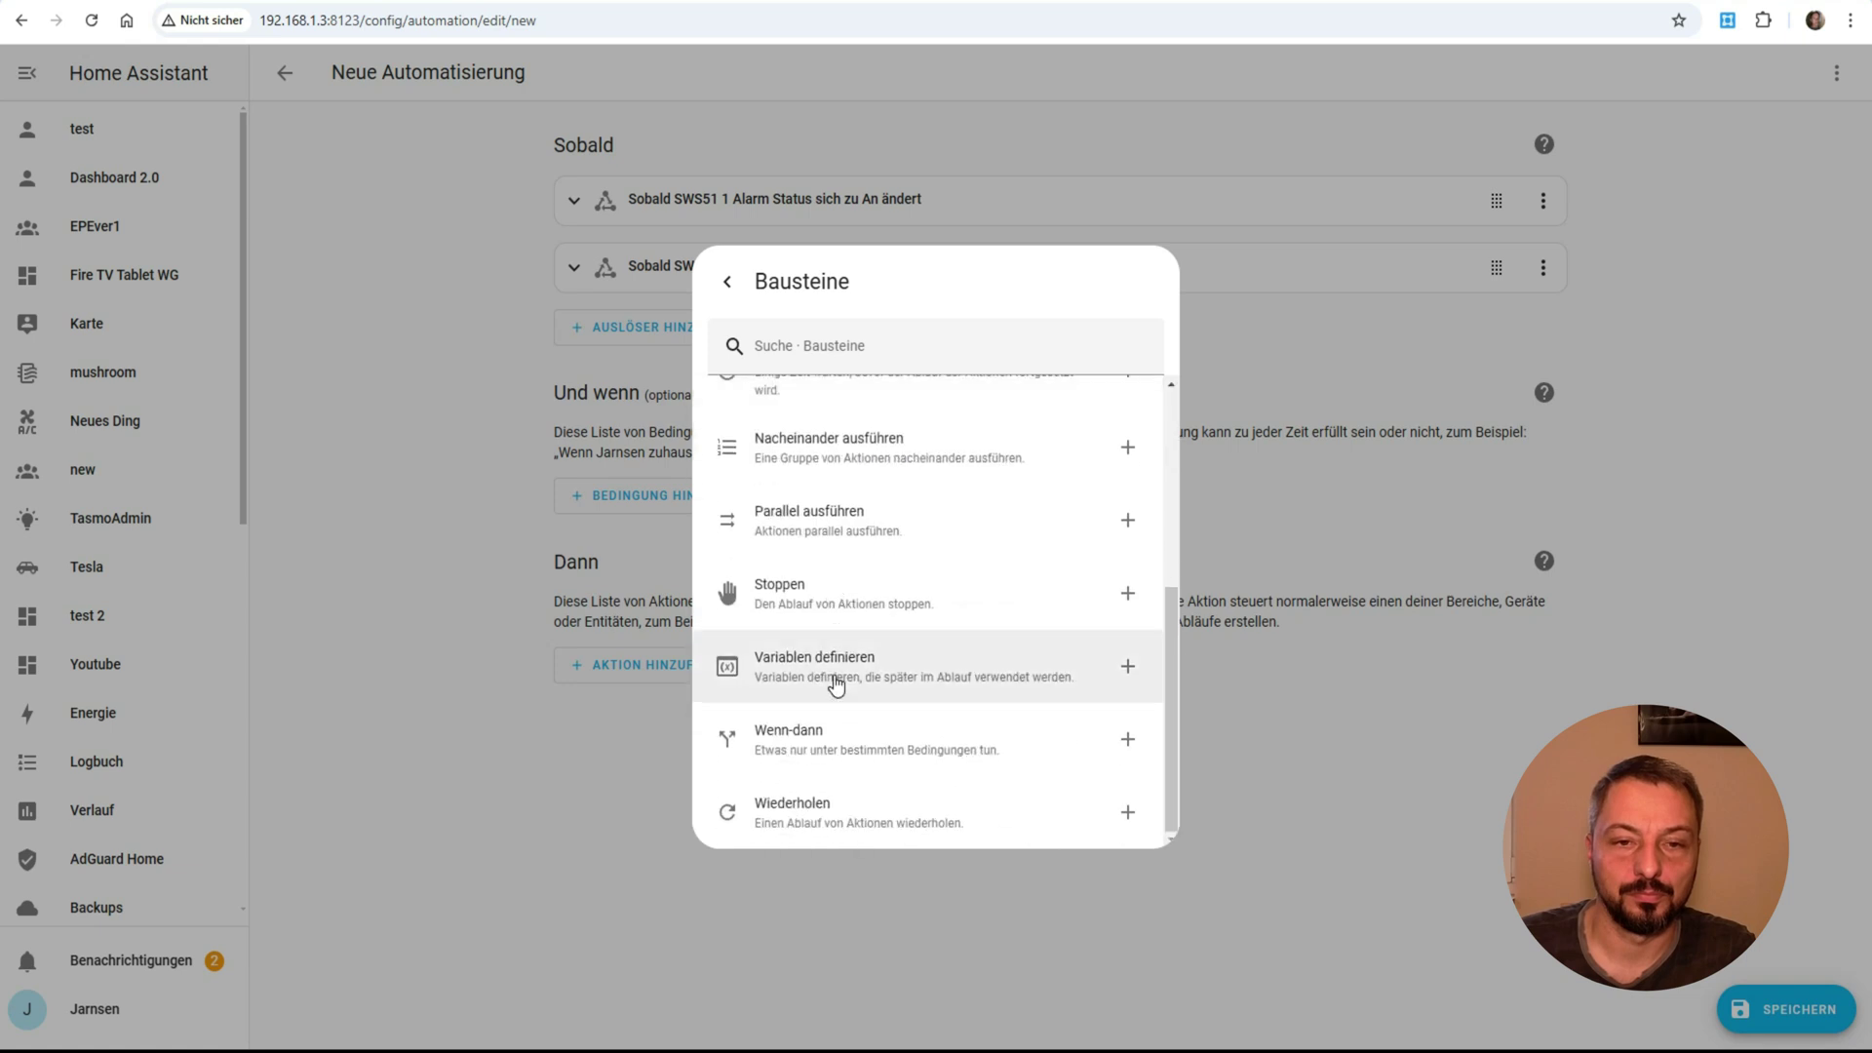
pyautogui.click(817, 741)
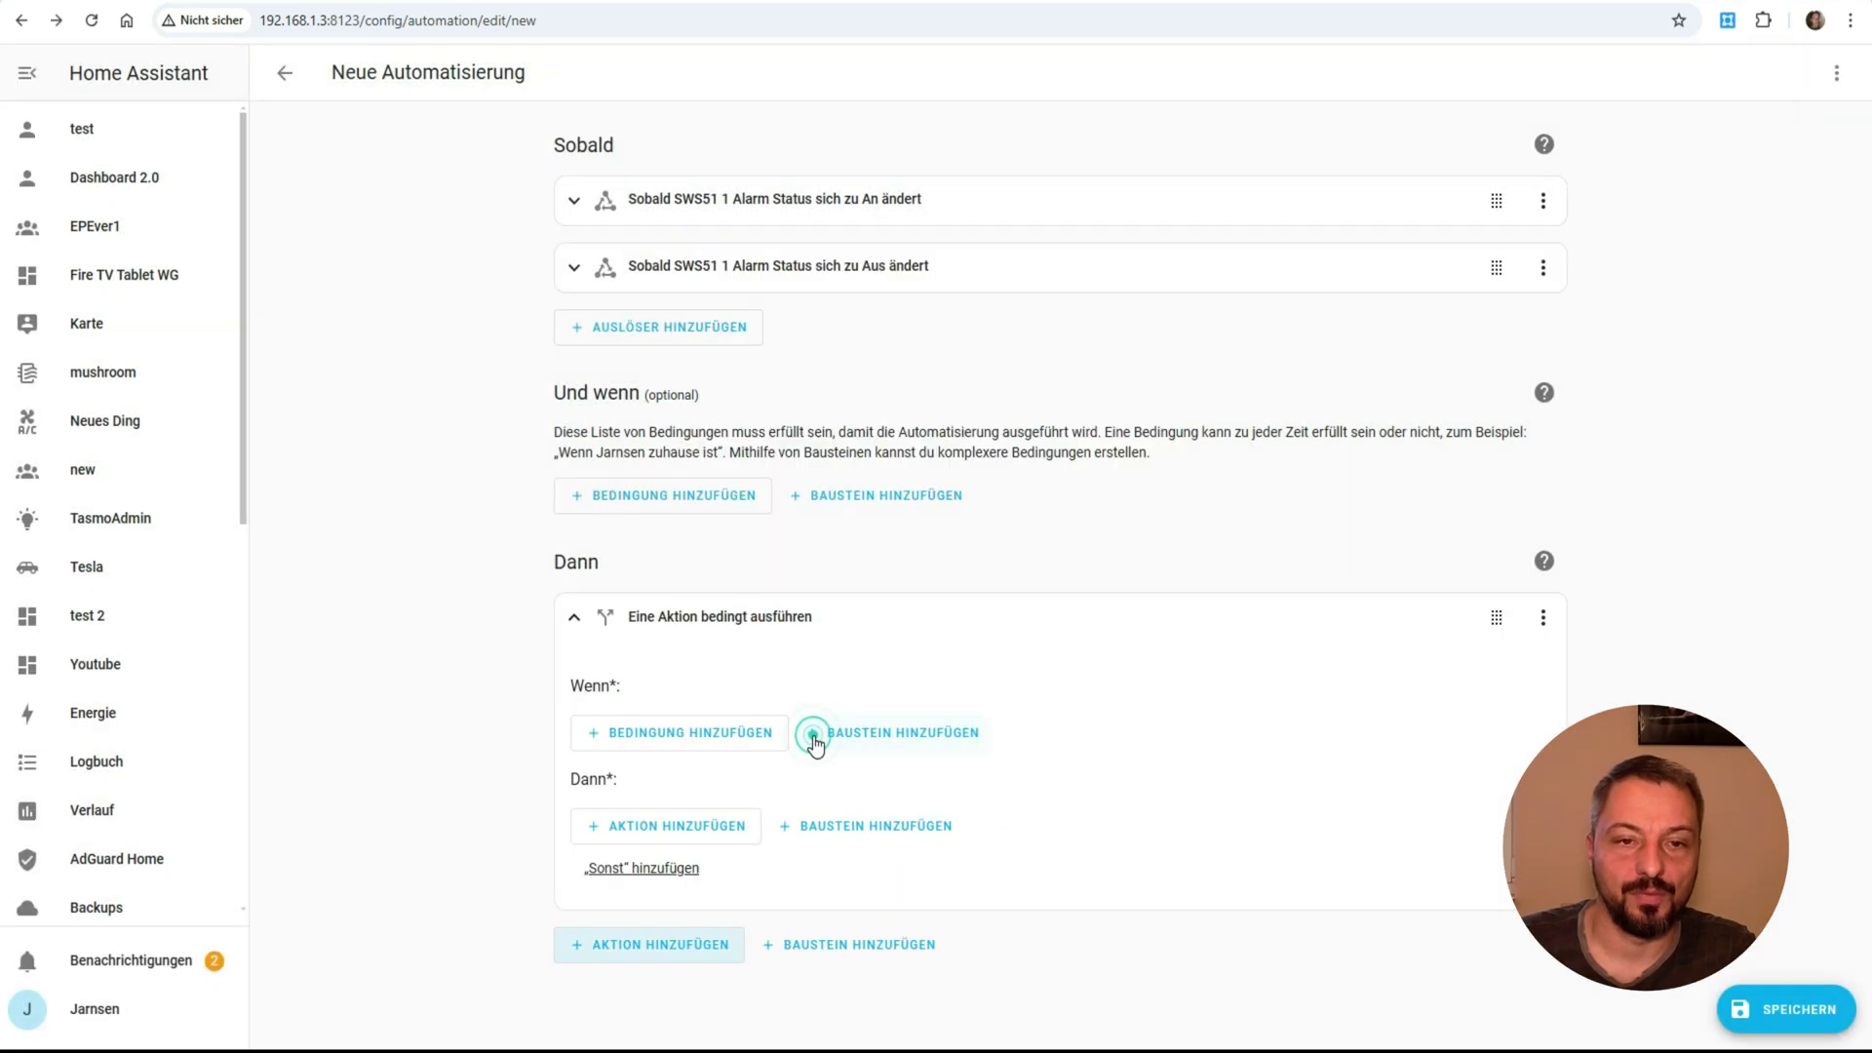
# Add an Ausgelöst durch condition to the block's Wenn part and select the AN trigger.
pyautogui.click(687, 746)
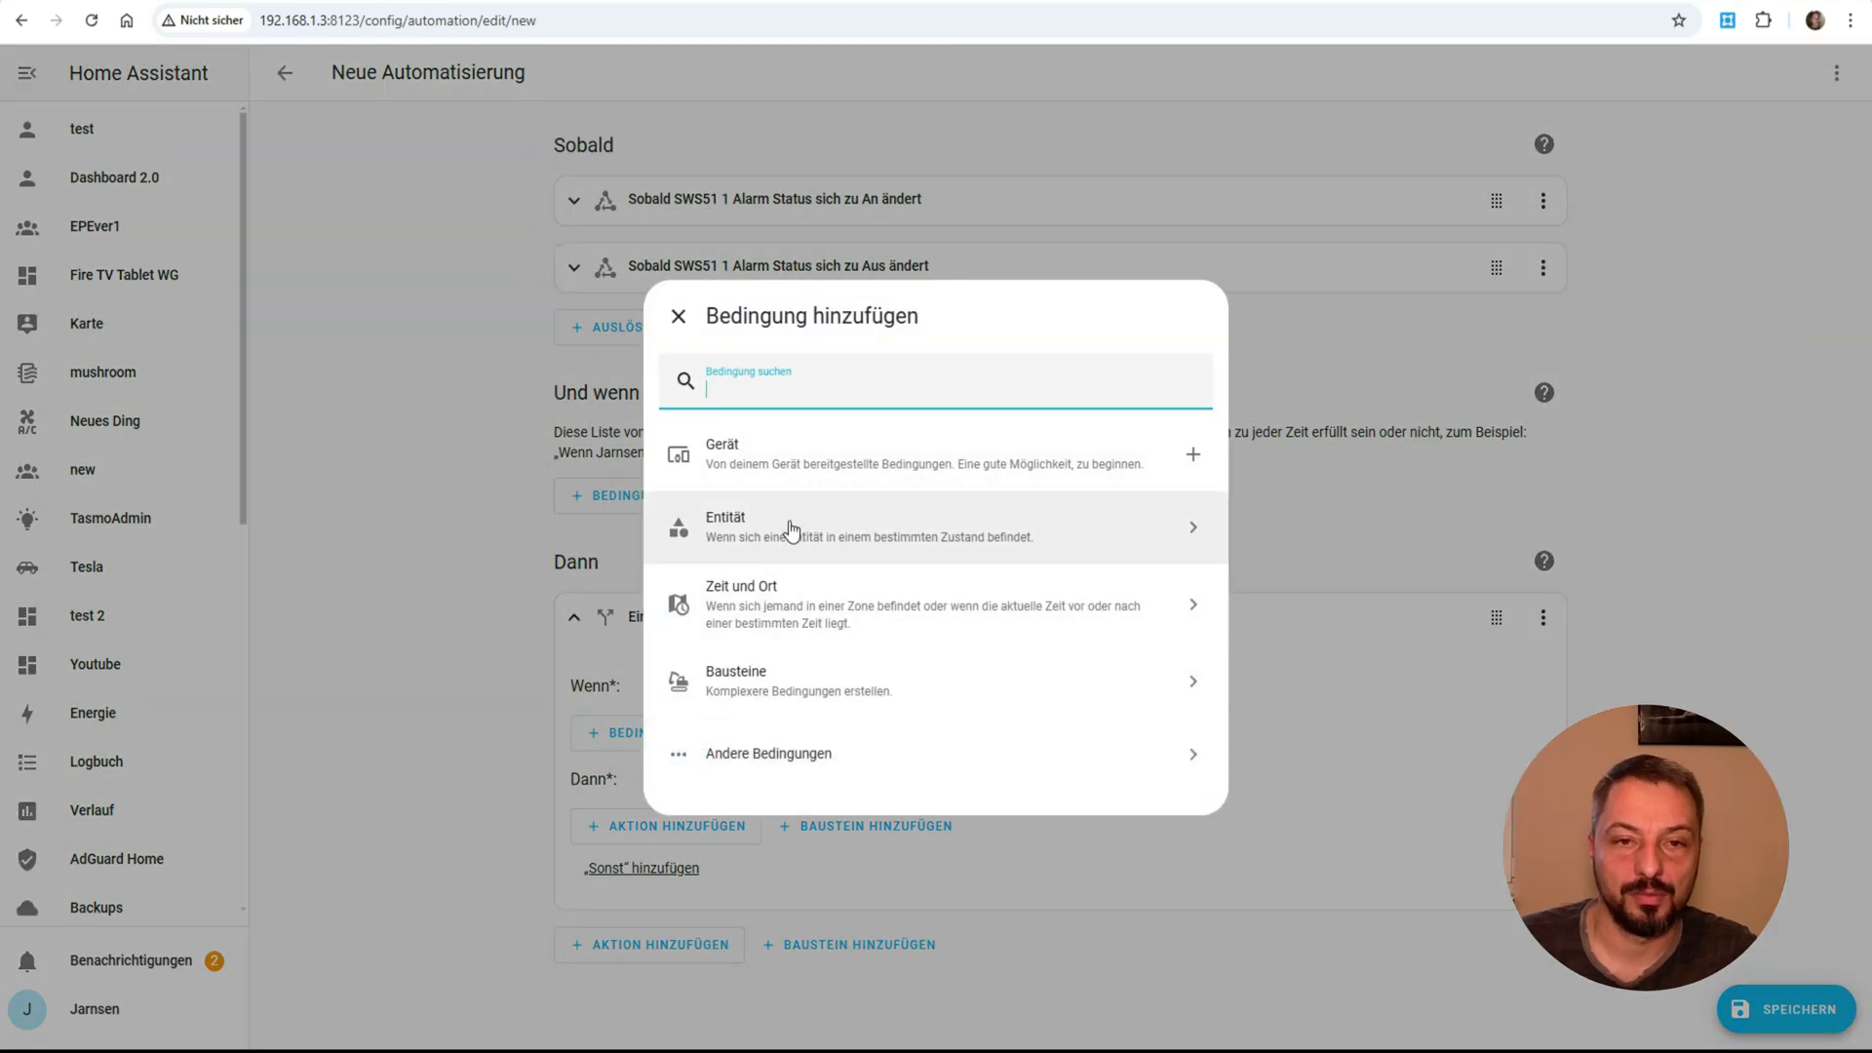
pyautogui.click(777, 756)
pyautogui.click(773, 474)
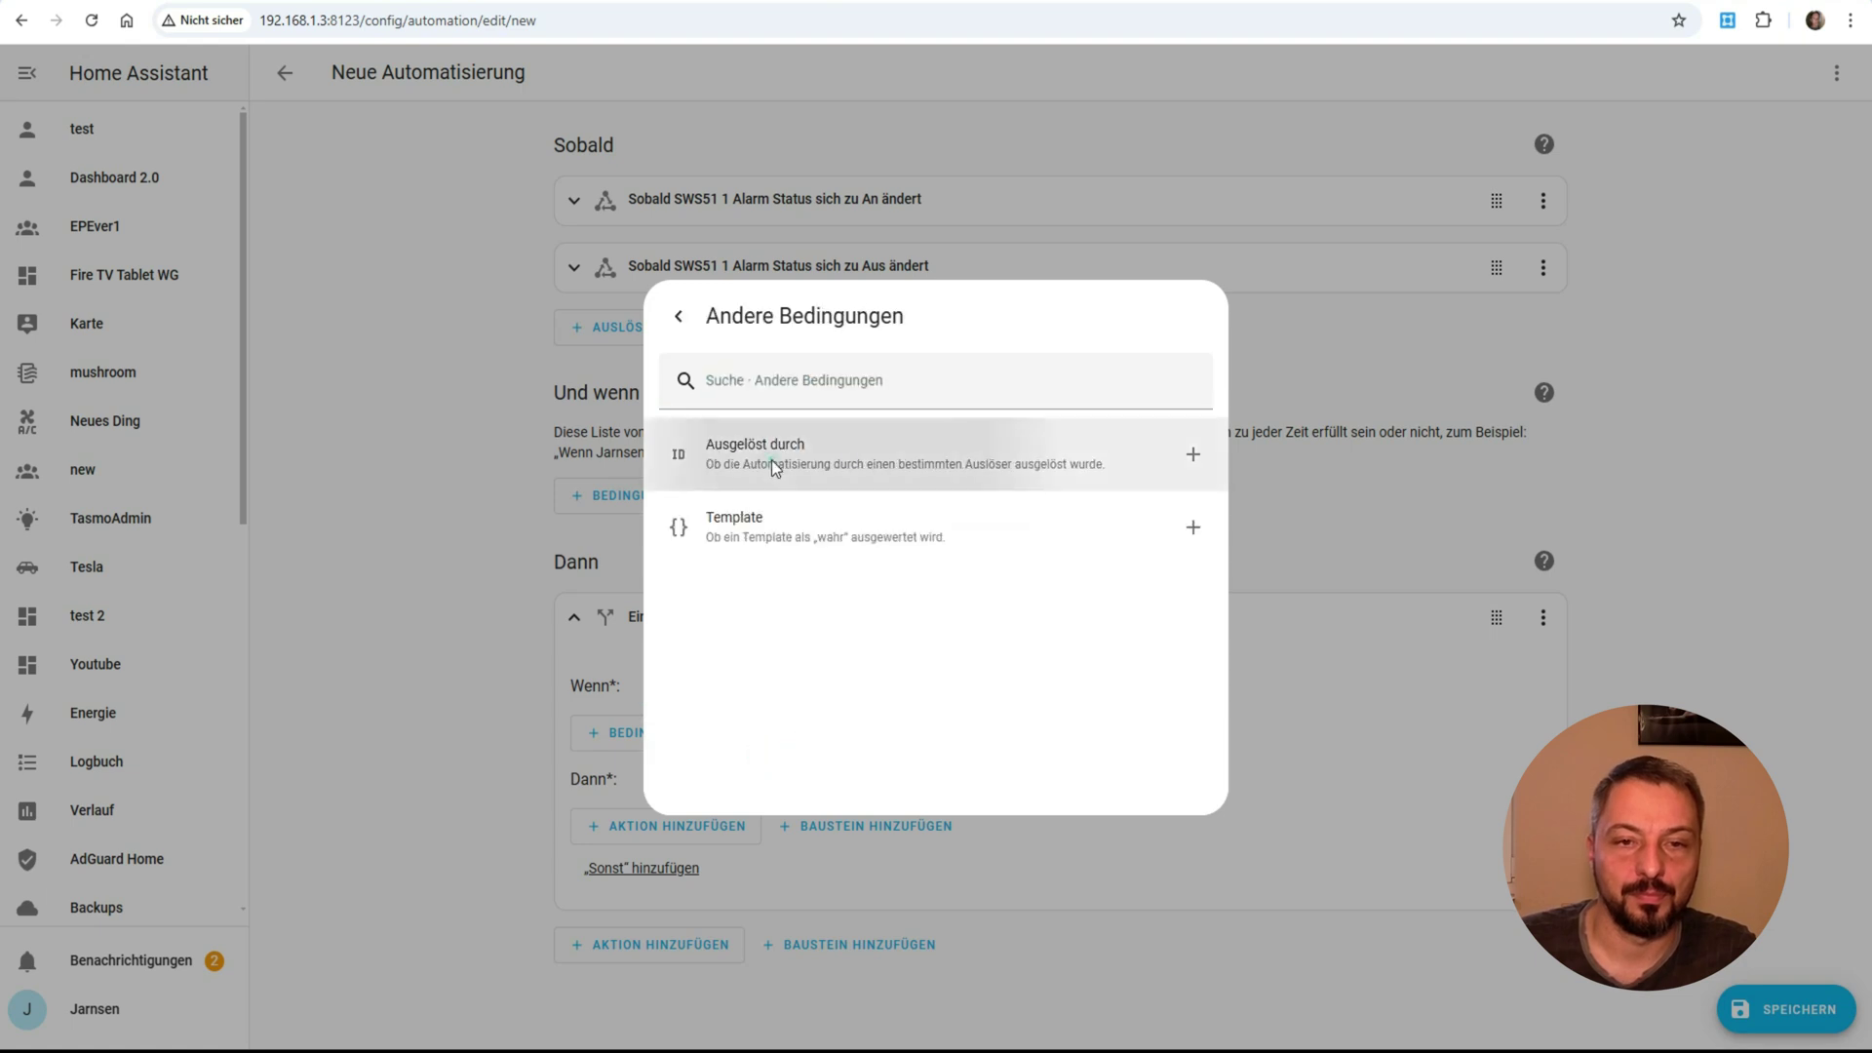
pyautogui.click(605, 824)
pyautogui.scroll(-2, 793, 815)
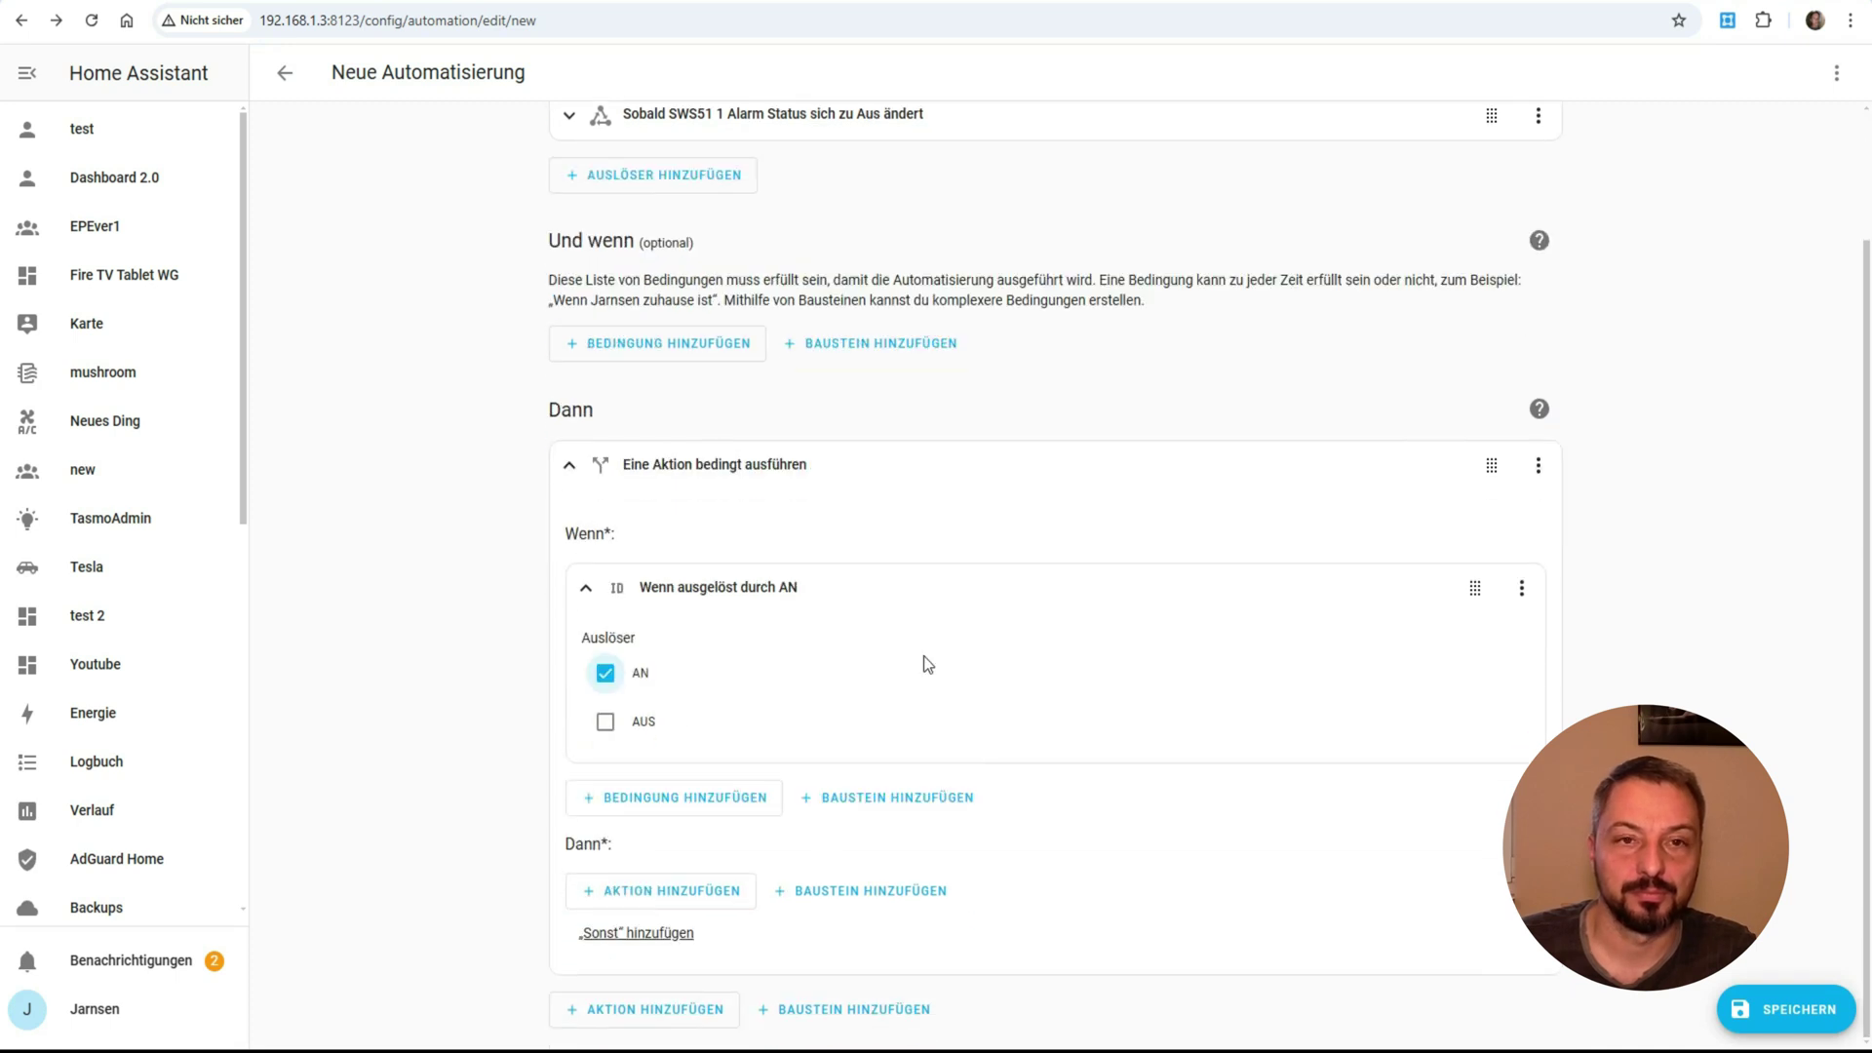
pyautogui.scroll(2, 797, 422)
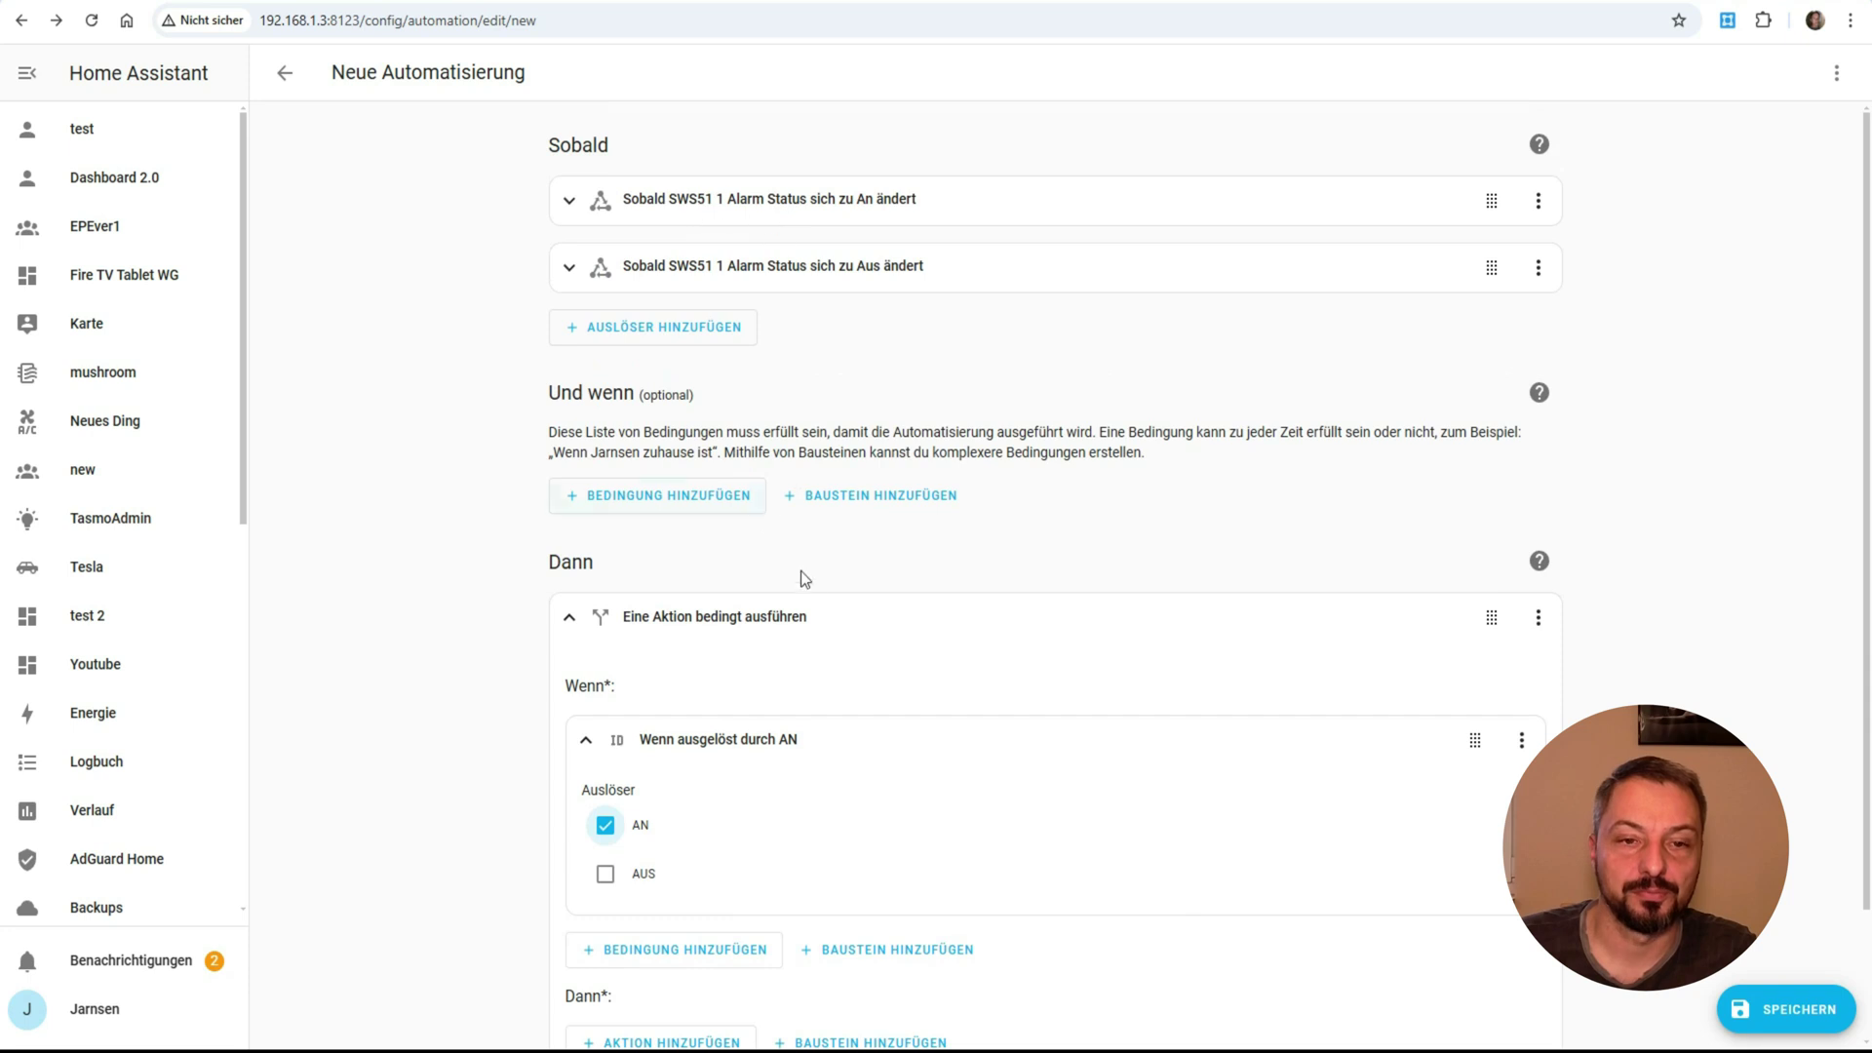
pyautogui.scroll(-2, 770, 527)
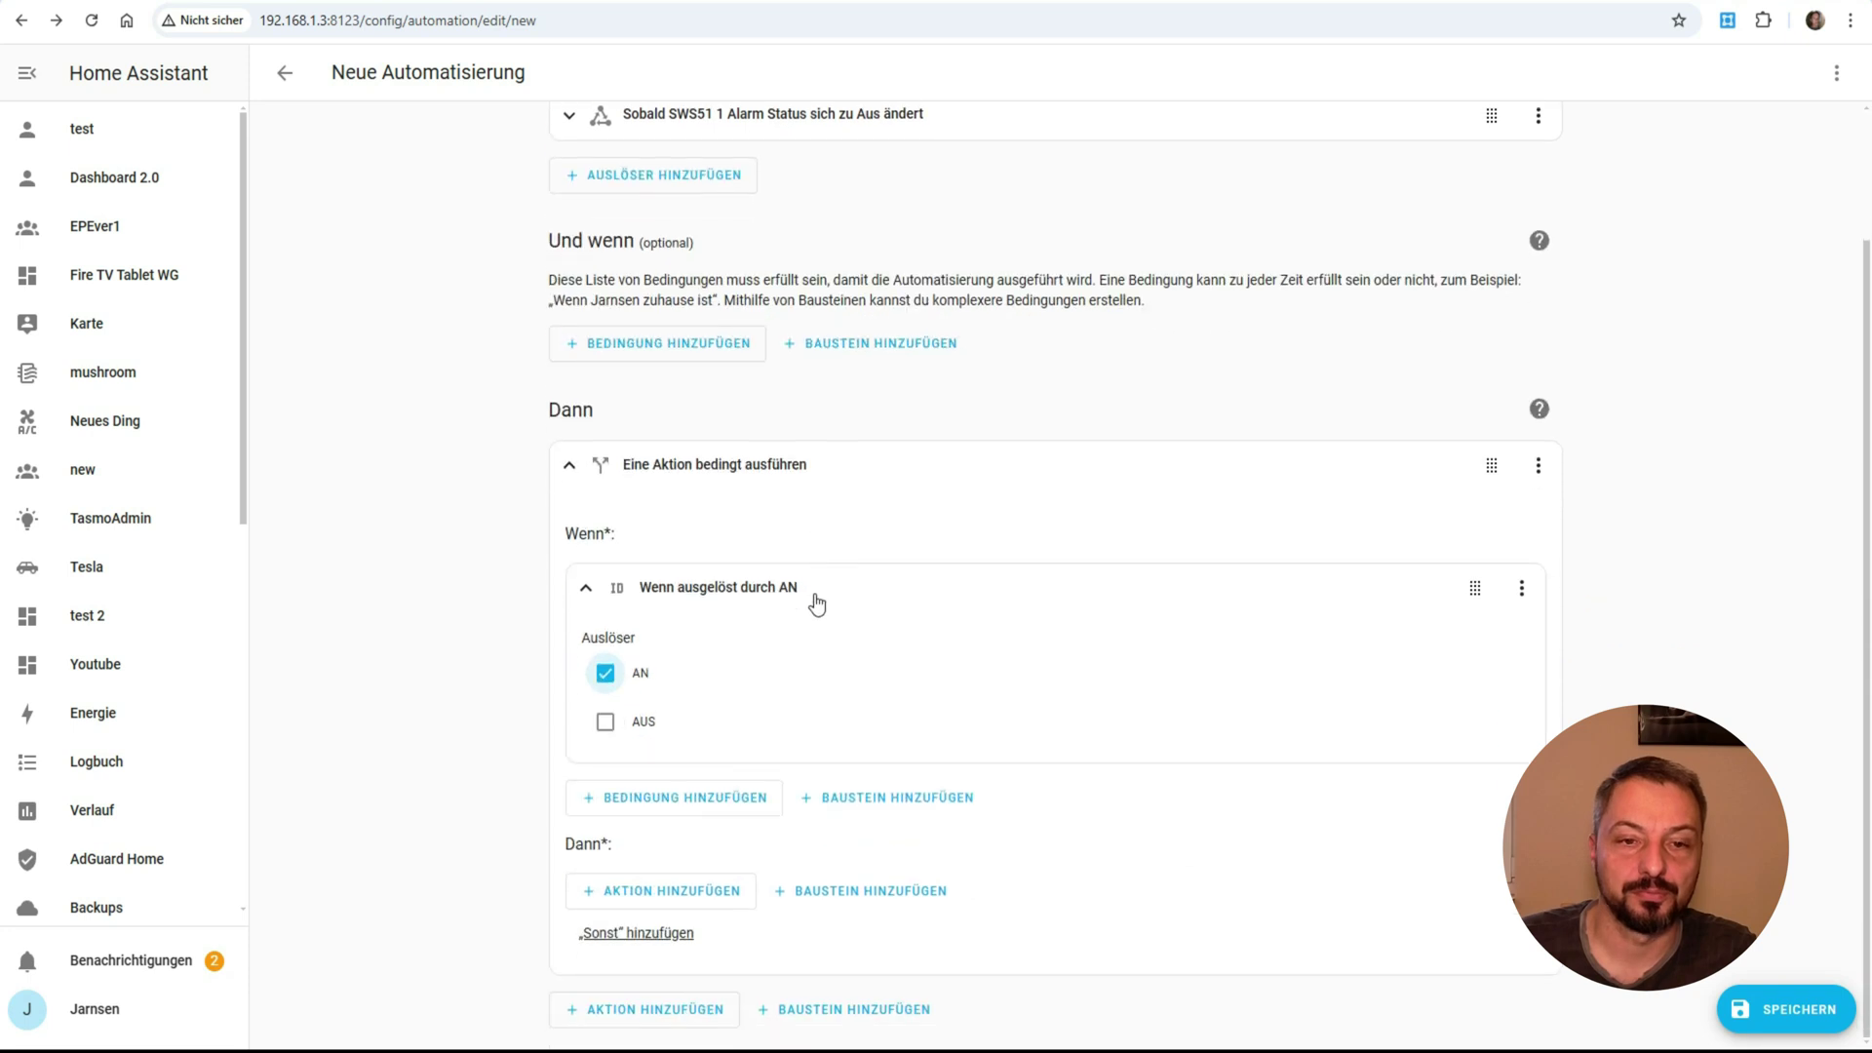
# Search the actions for "wh" and "sig", and add the WhatsApp send-notification action to the AN block's Dann part.
pyautogui.click(736, 898)
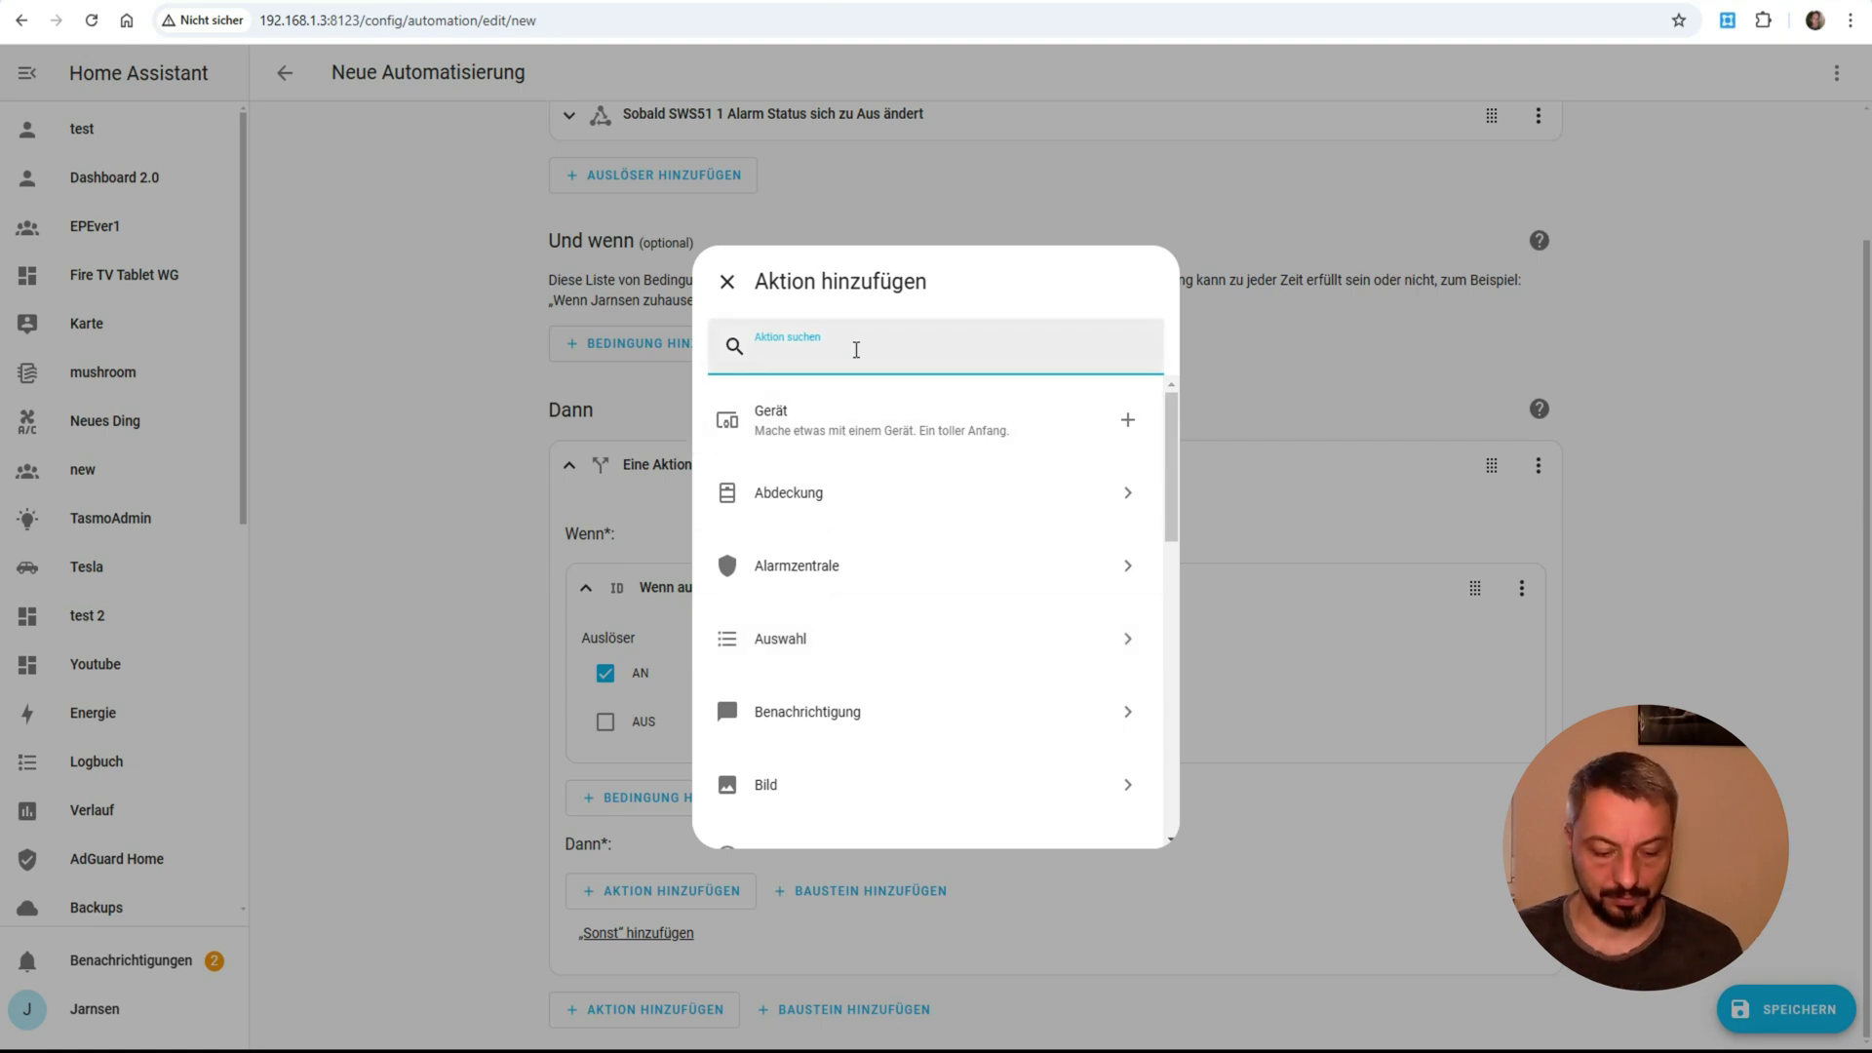
pyautogui.write('wh')
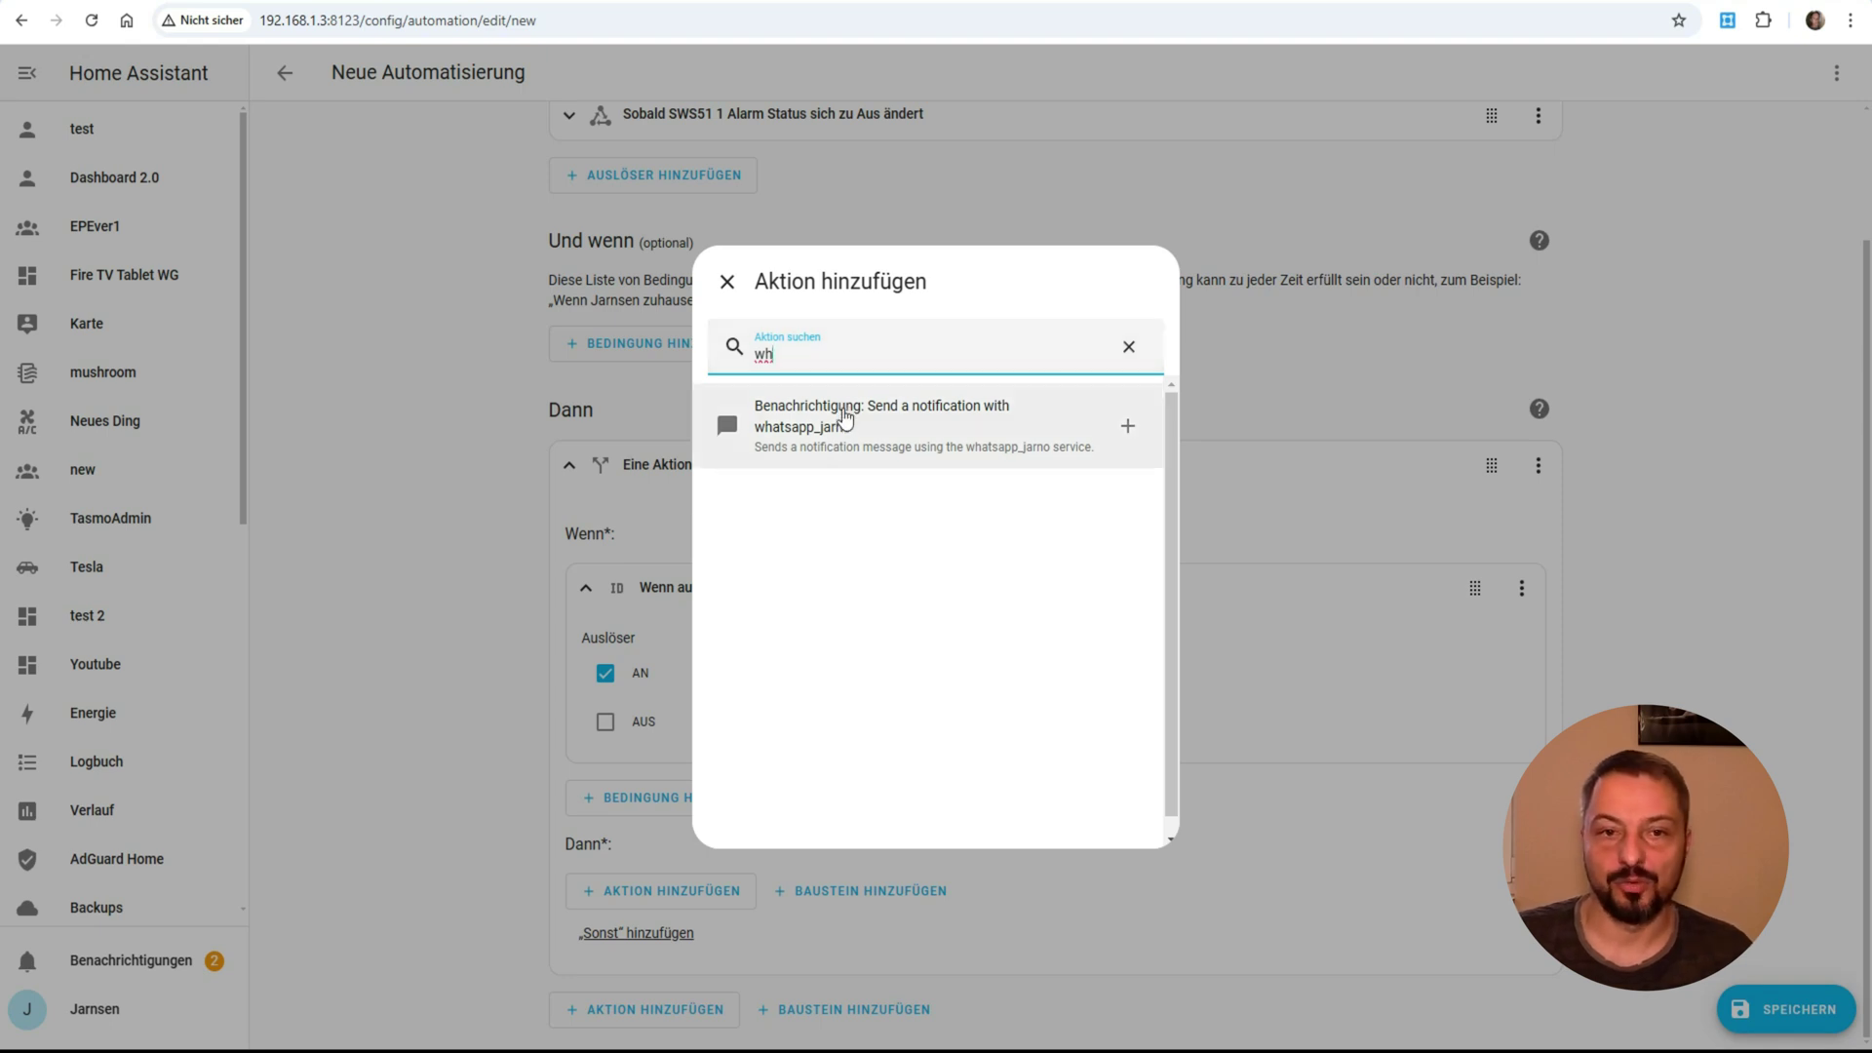
pyautogui.press('BackSpace')
pyautogui.press('BackSpace')
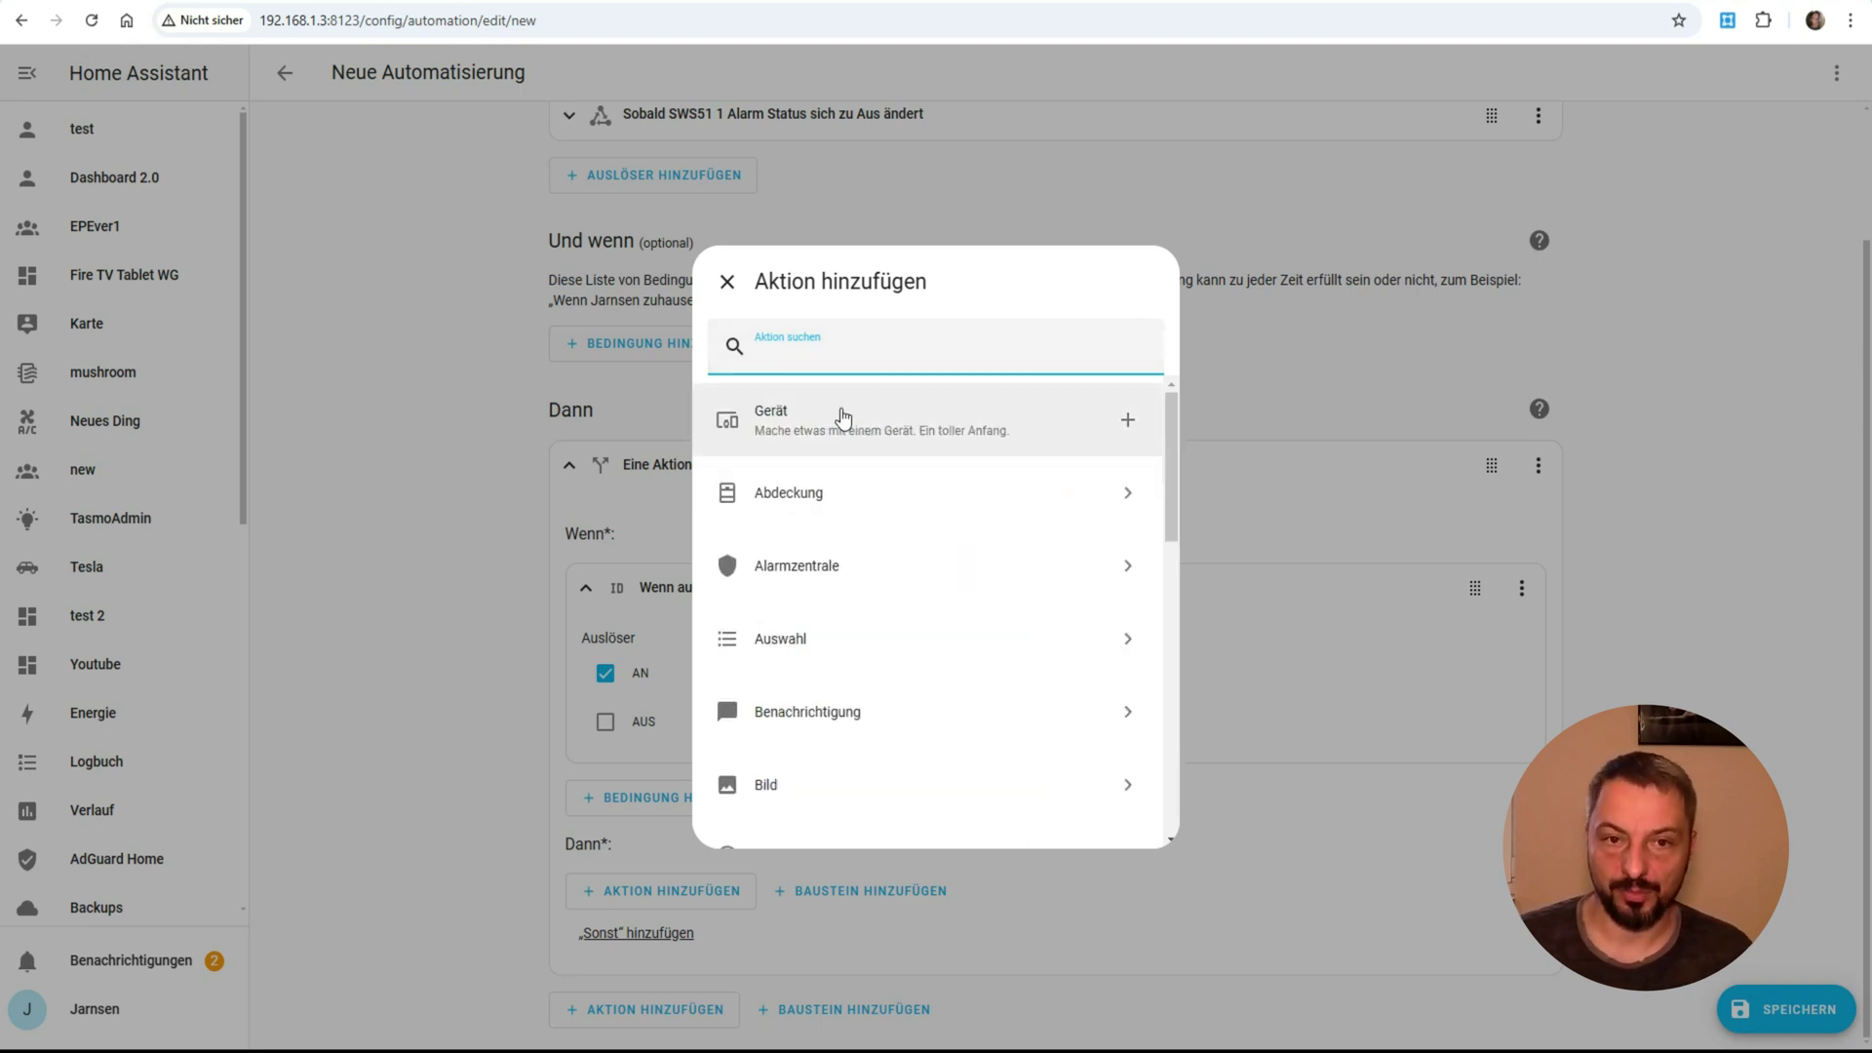
pyautogui.write('sig')
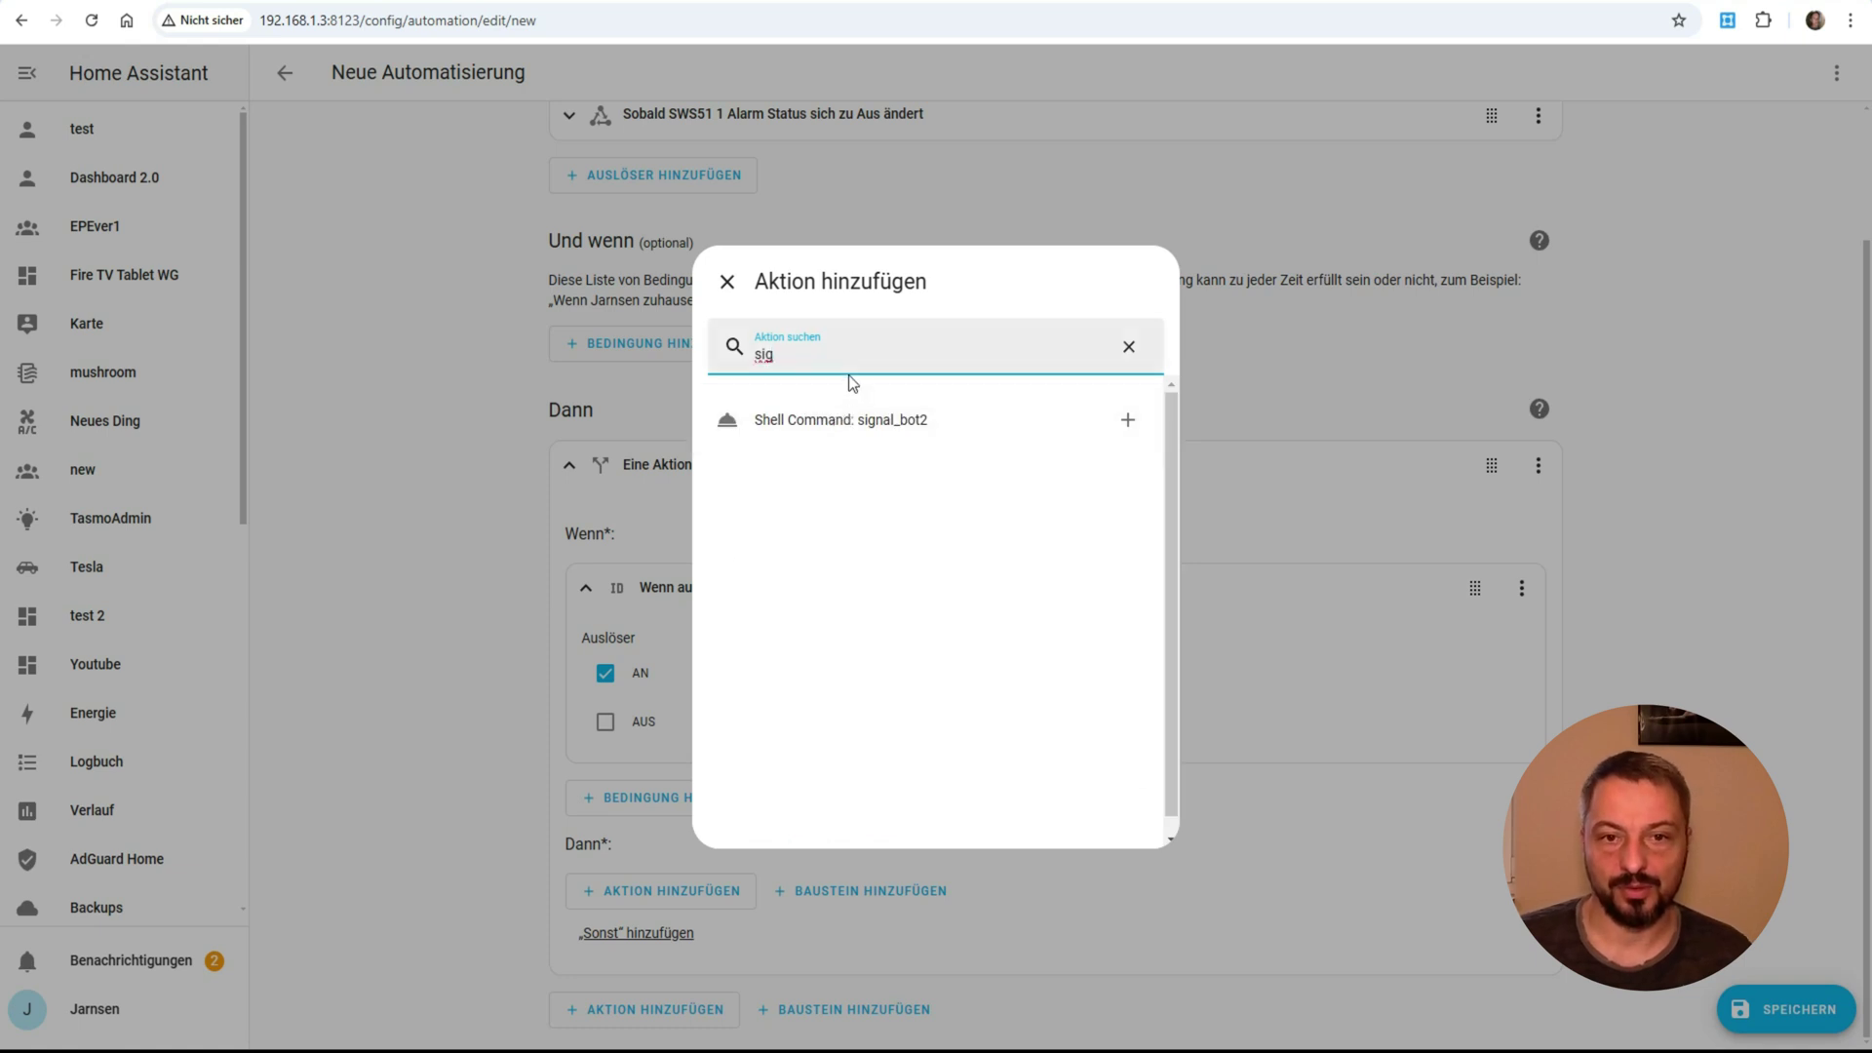
pyautogui.press('BackSpace')
pyautogui.press('BackSpace')
pyautogui.press('BackSpace')
pyautogui.write('whats')
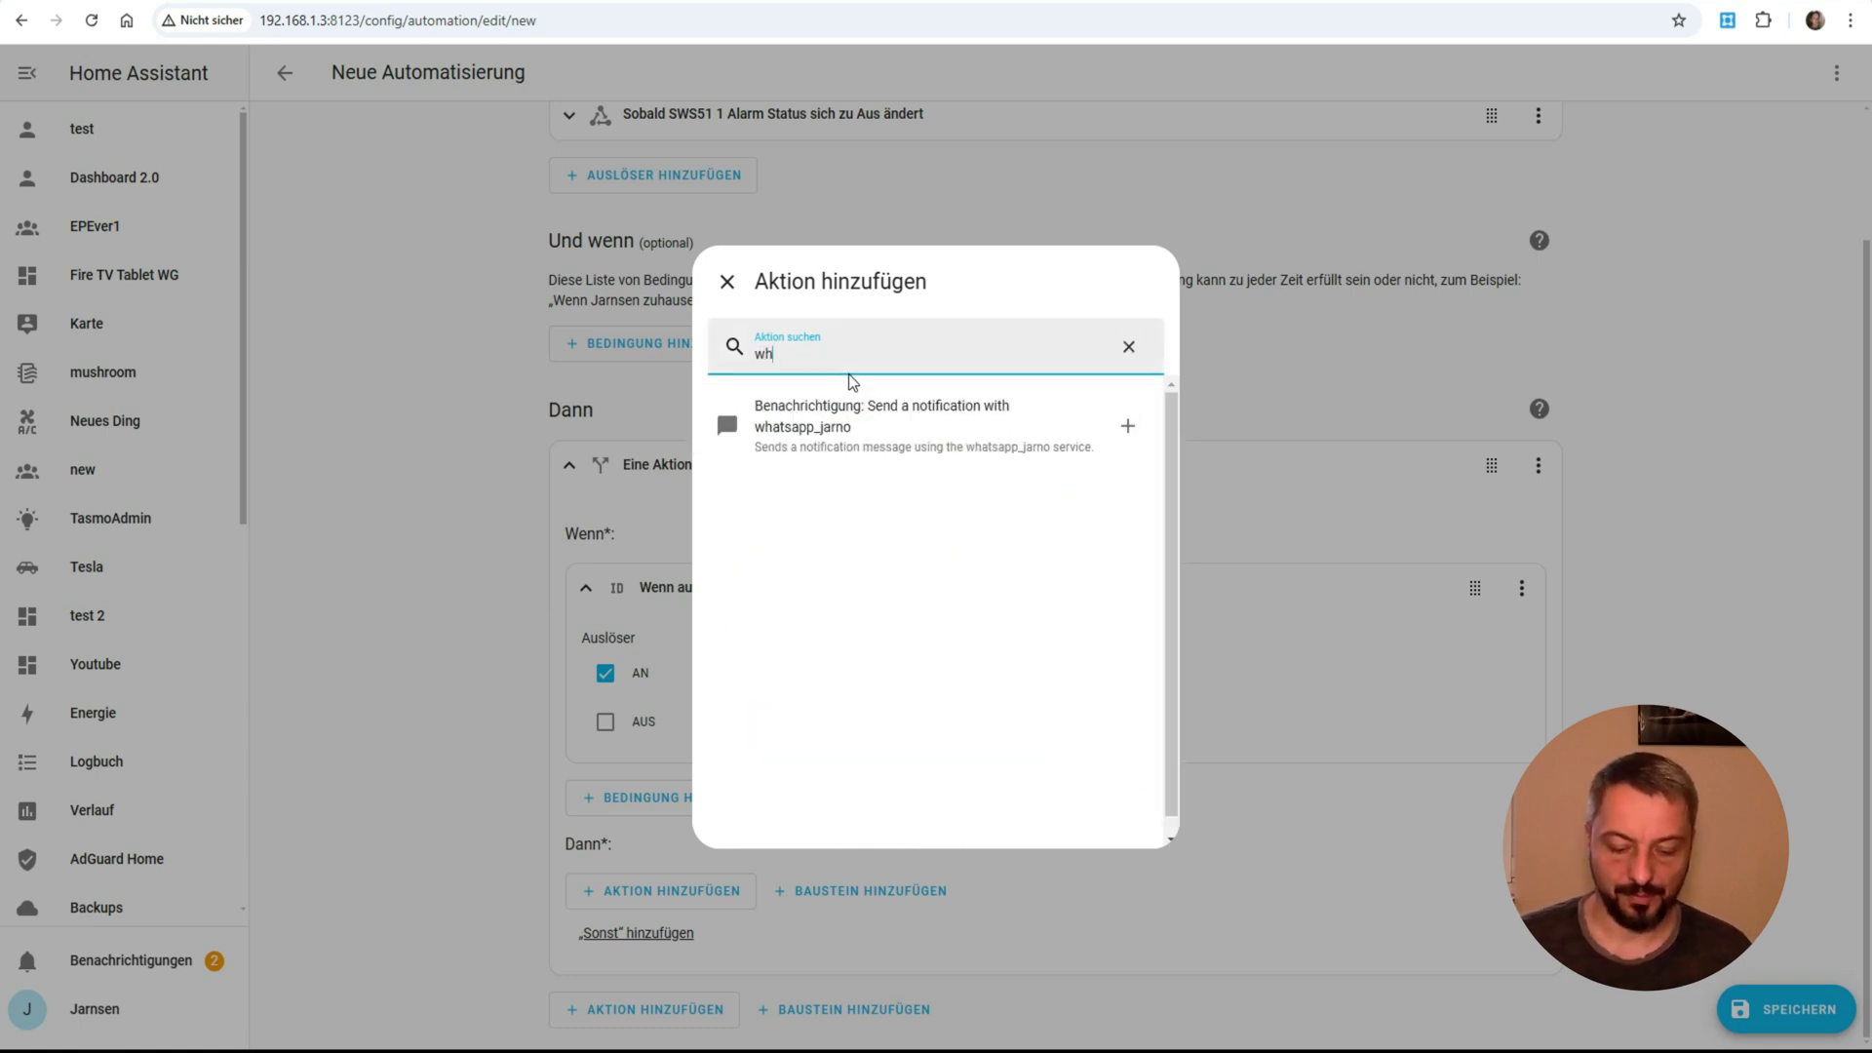
pyautogui.click(834, 422)
# Set the notification message to "ALARM WASSERMELDER 1" and collapse the notification, the AN condition and the conditional block.
pyautogui.click(1146, 591)
pyautogui.write('ALAR')
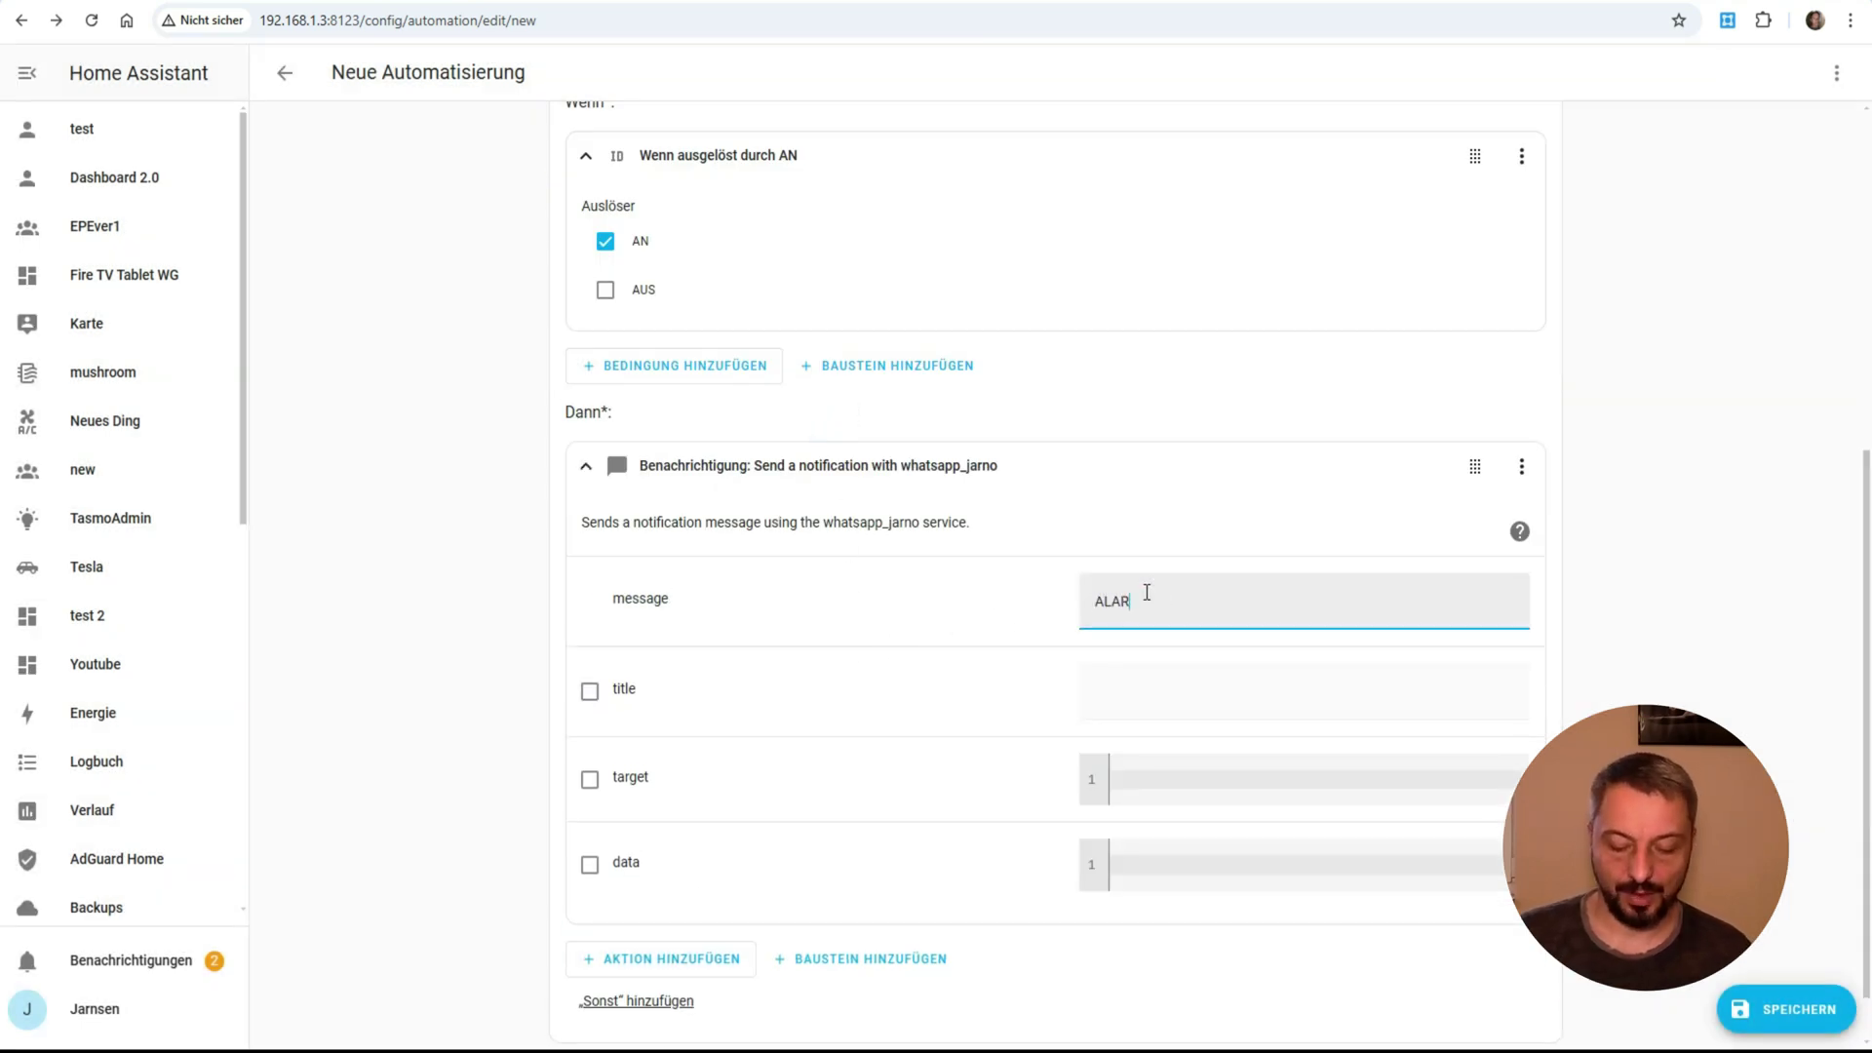
pyautogui.write('M WASSERMELDER ')
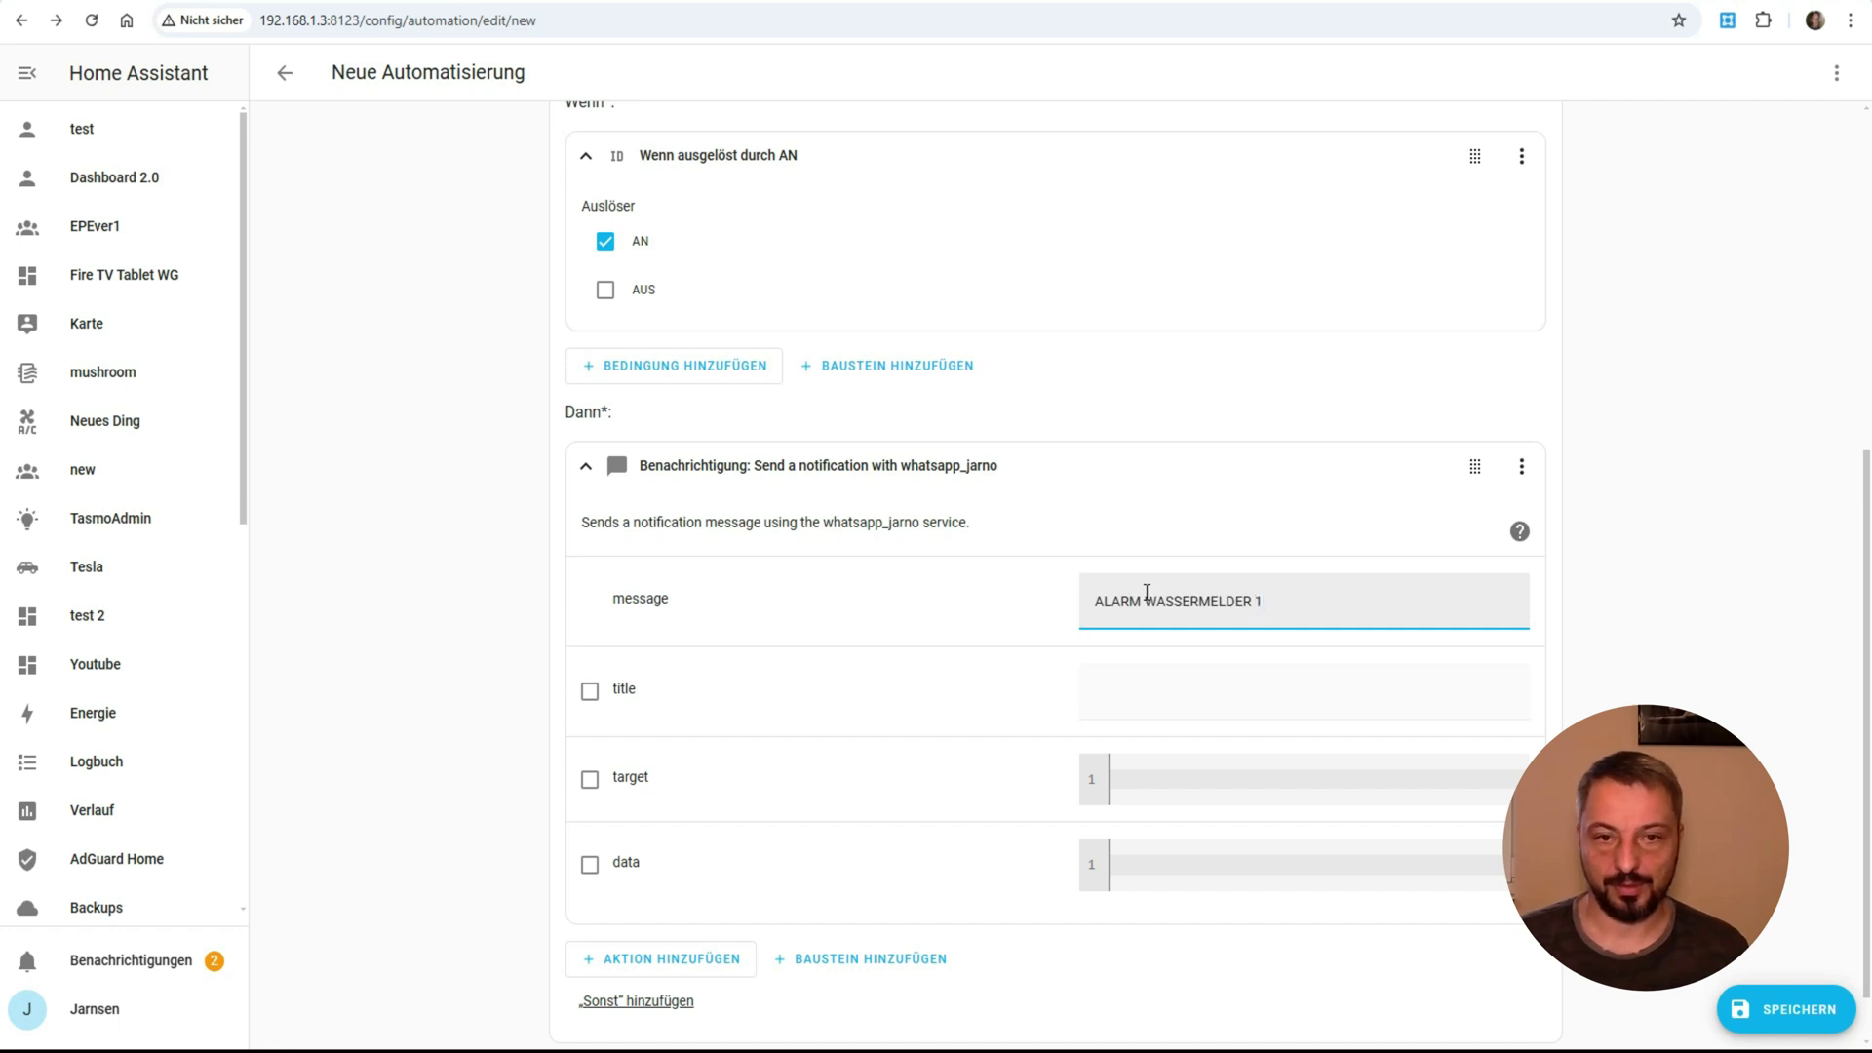
pyautogui.write('1')
pyautogui.scroll(-1, 974, 638)
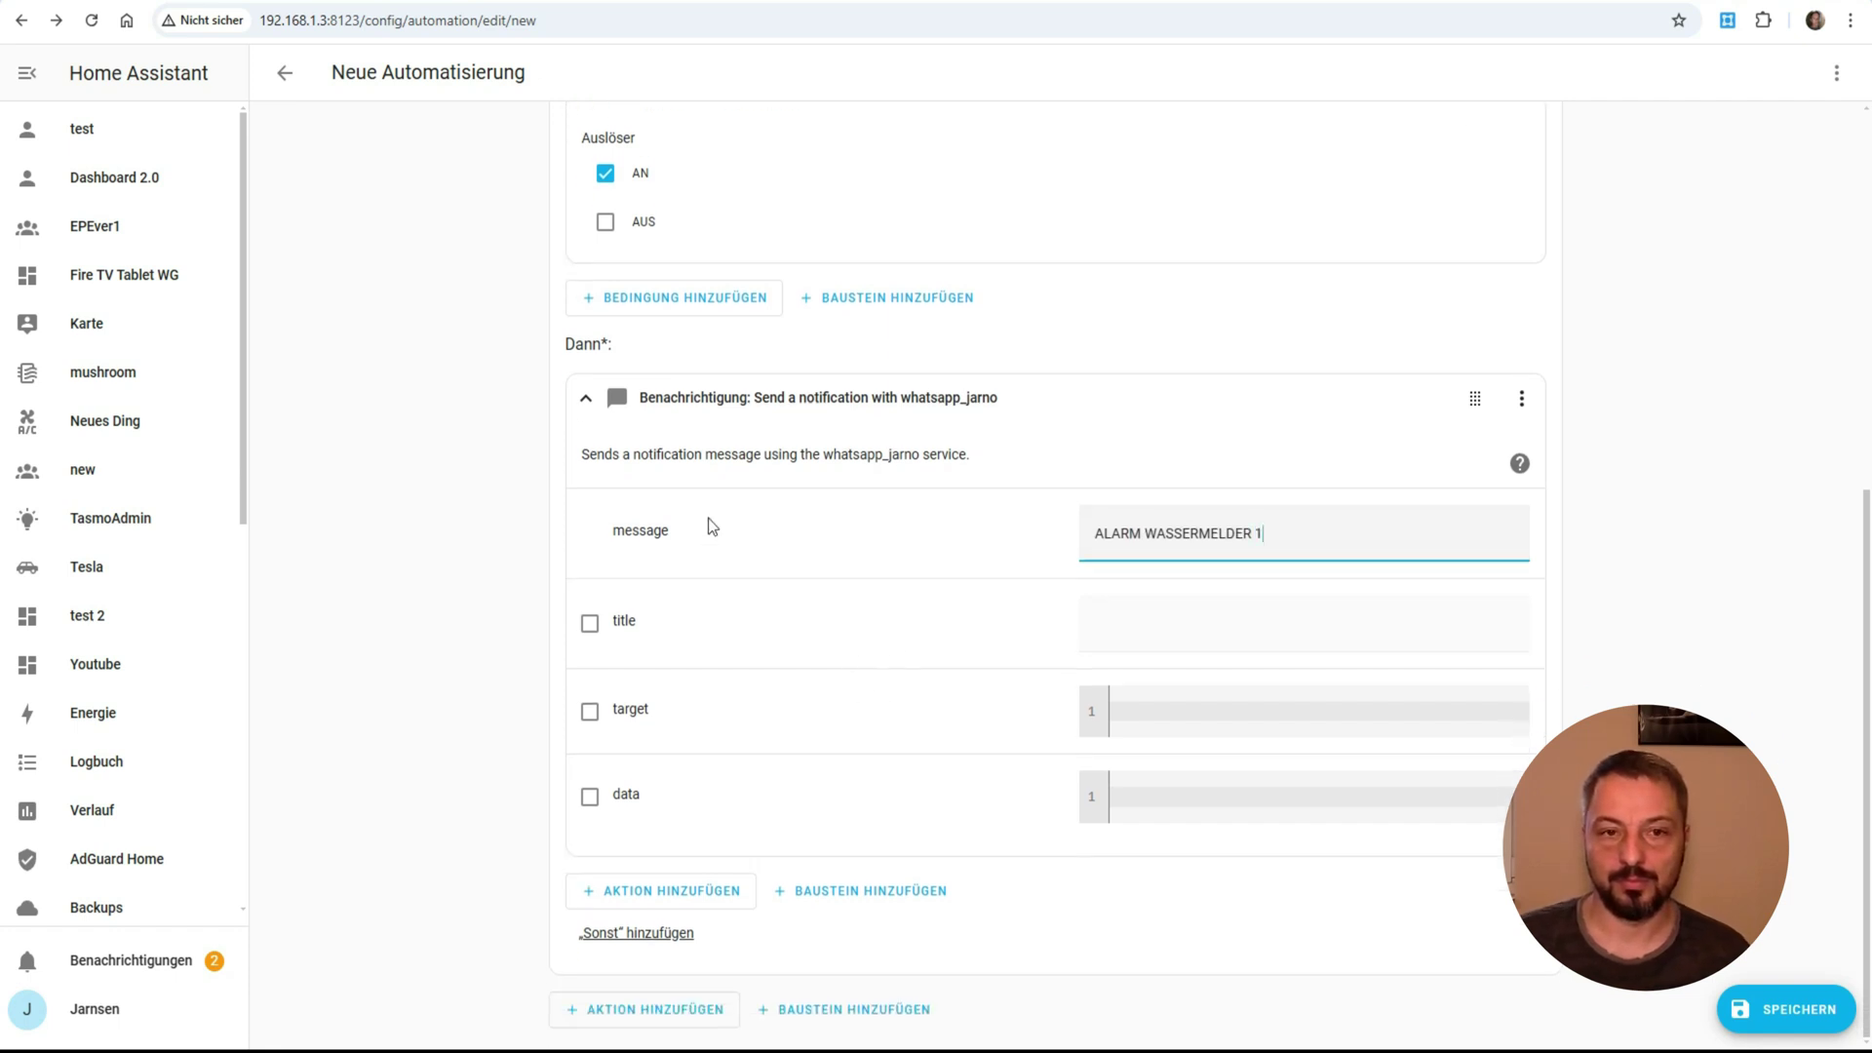
pyautogui.click(588, 403)
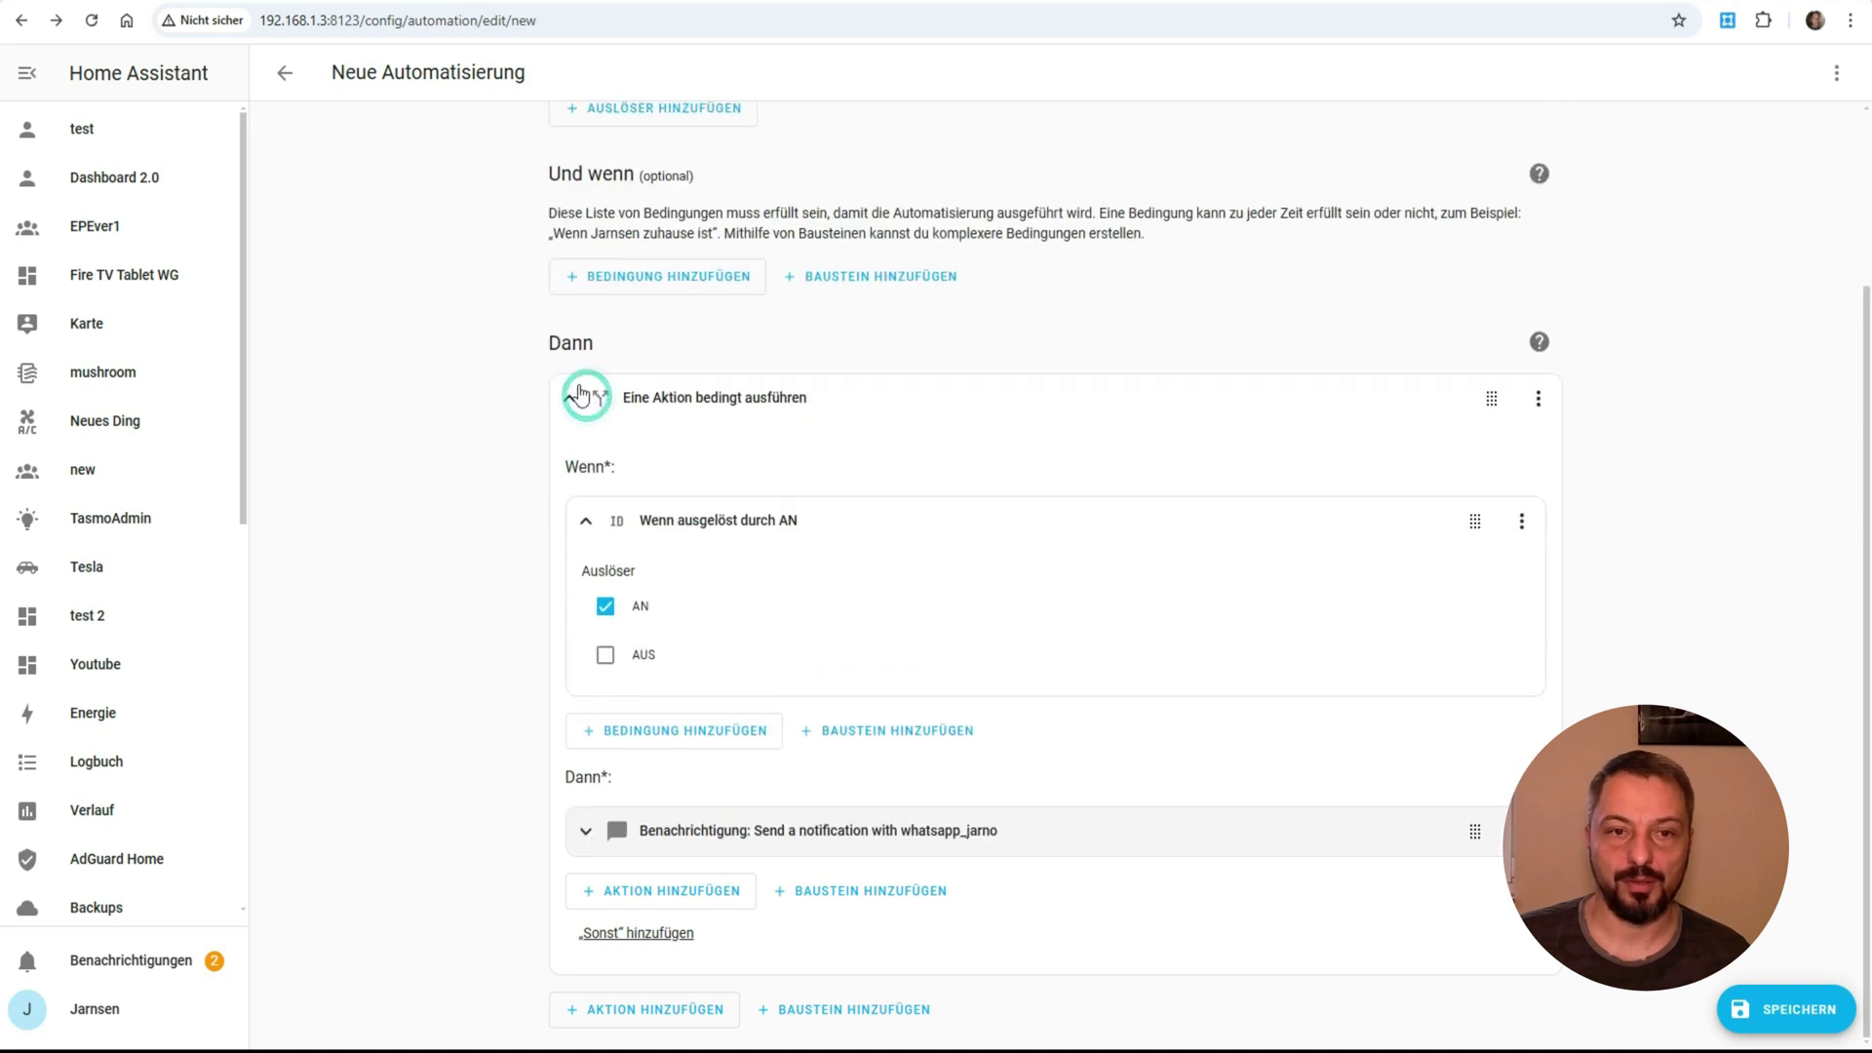
pyautogui.click(588, 524)
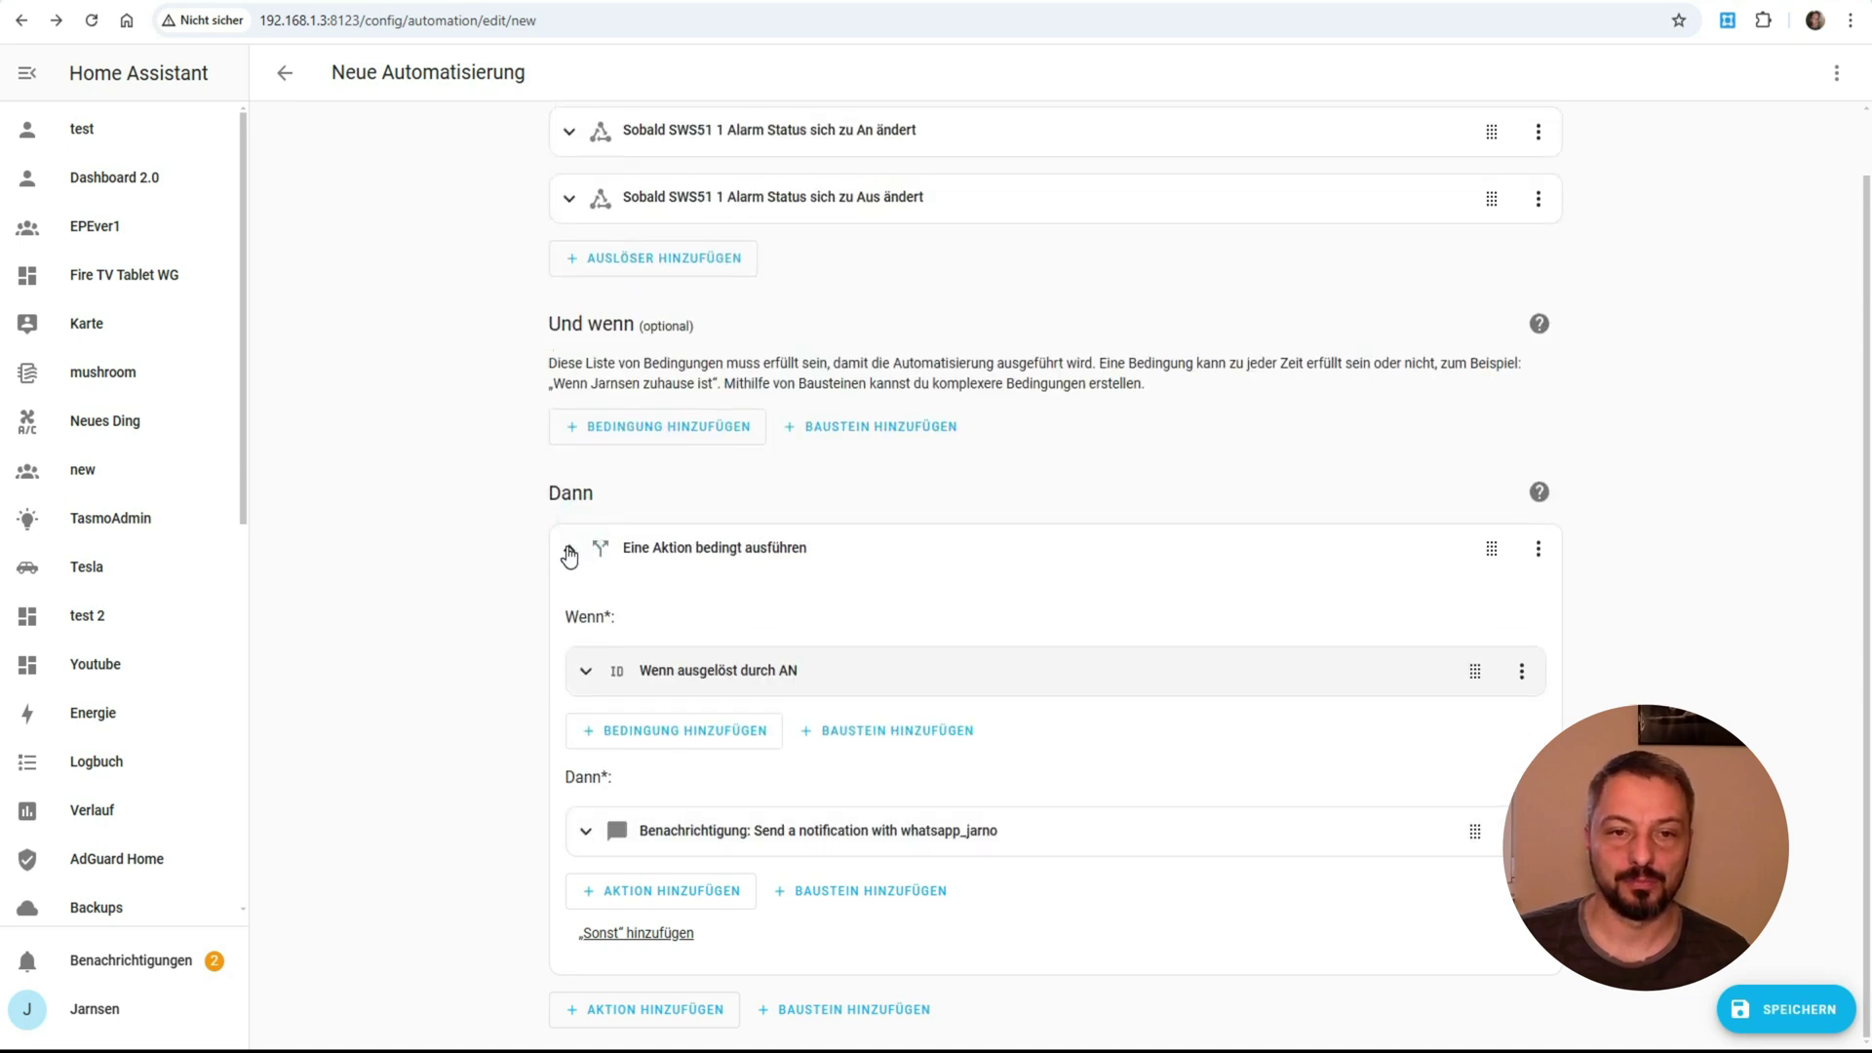
pyautogui.click(569, 551)
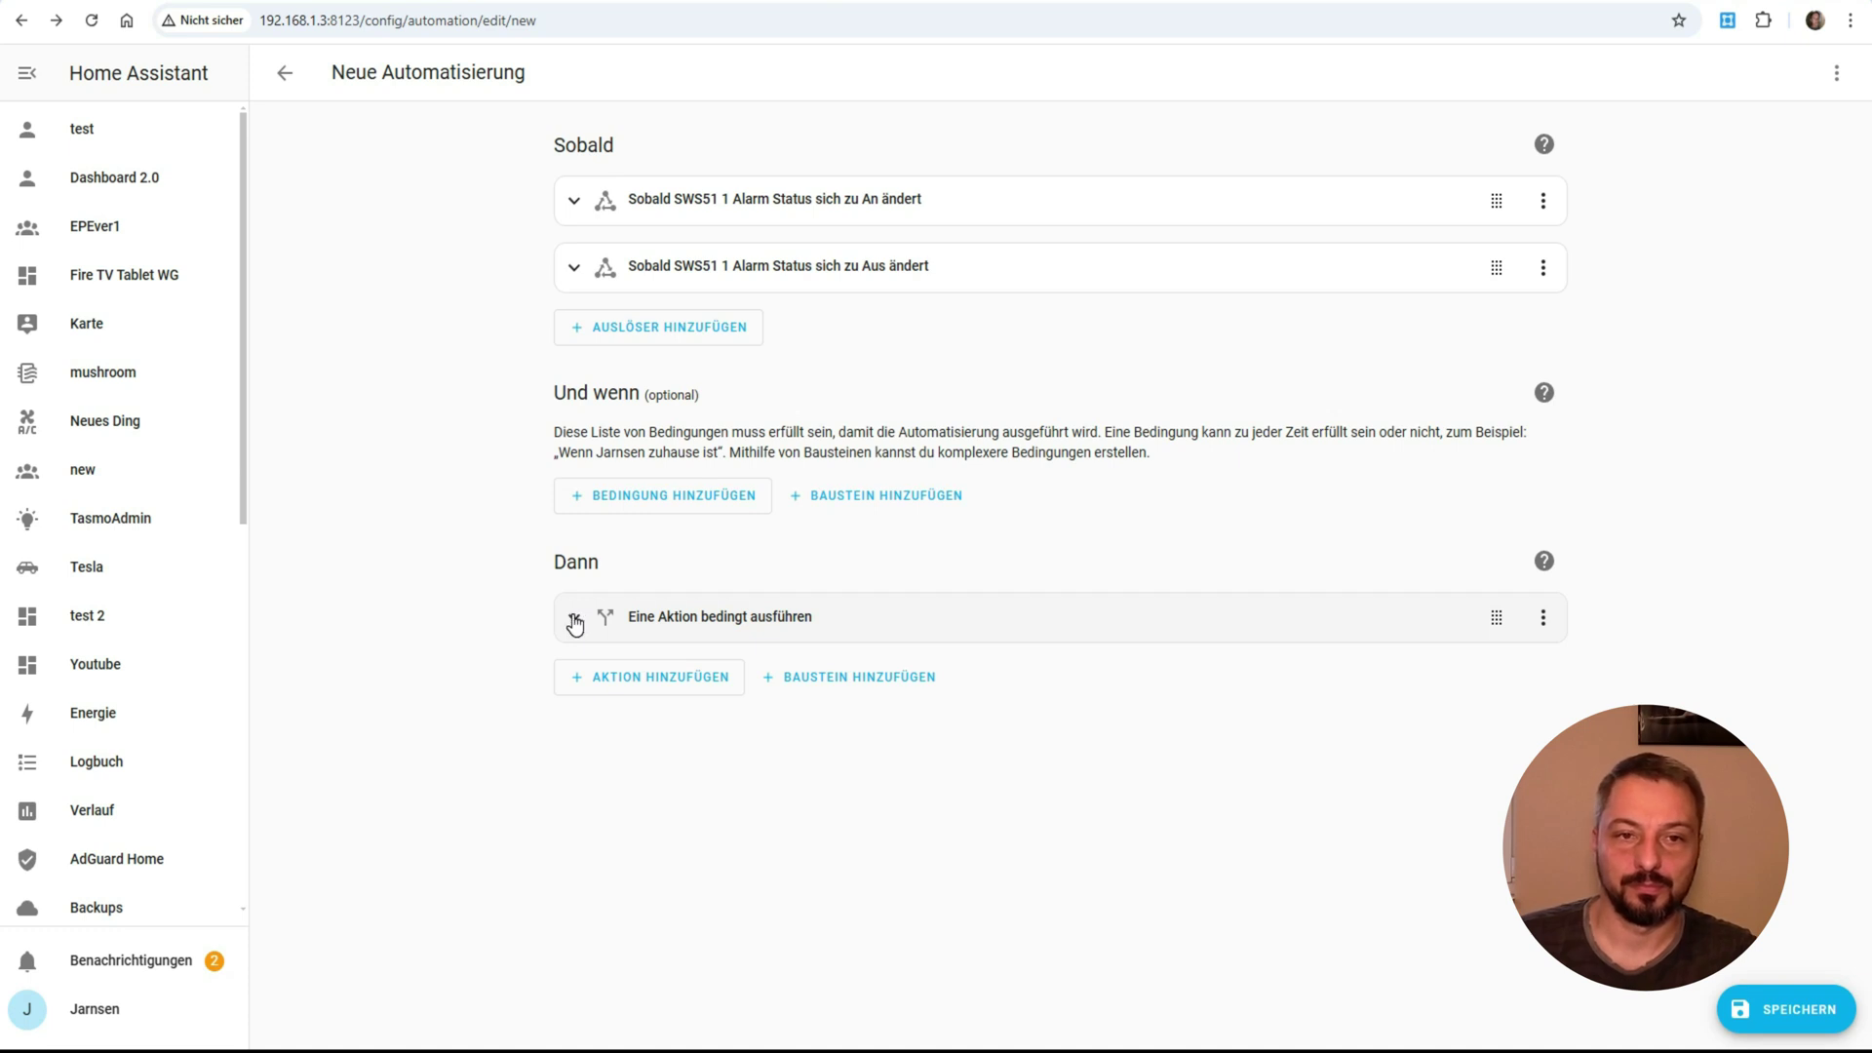
# Add a second Wenn-dann building block below the first conditional action.
pyautogui.click(601, 681)
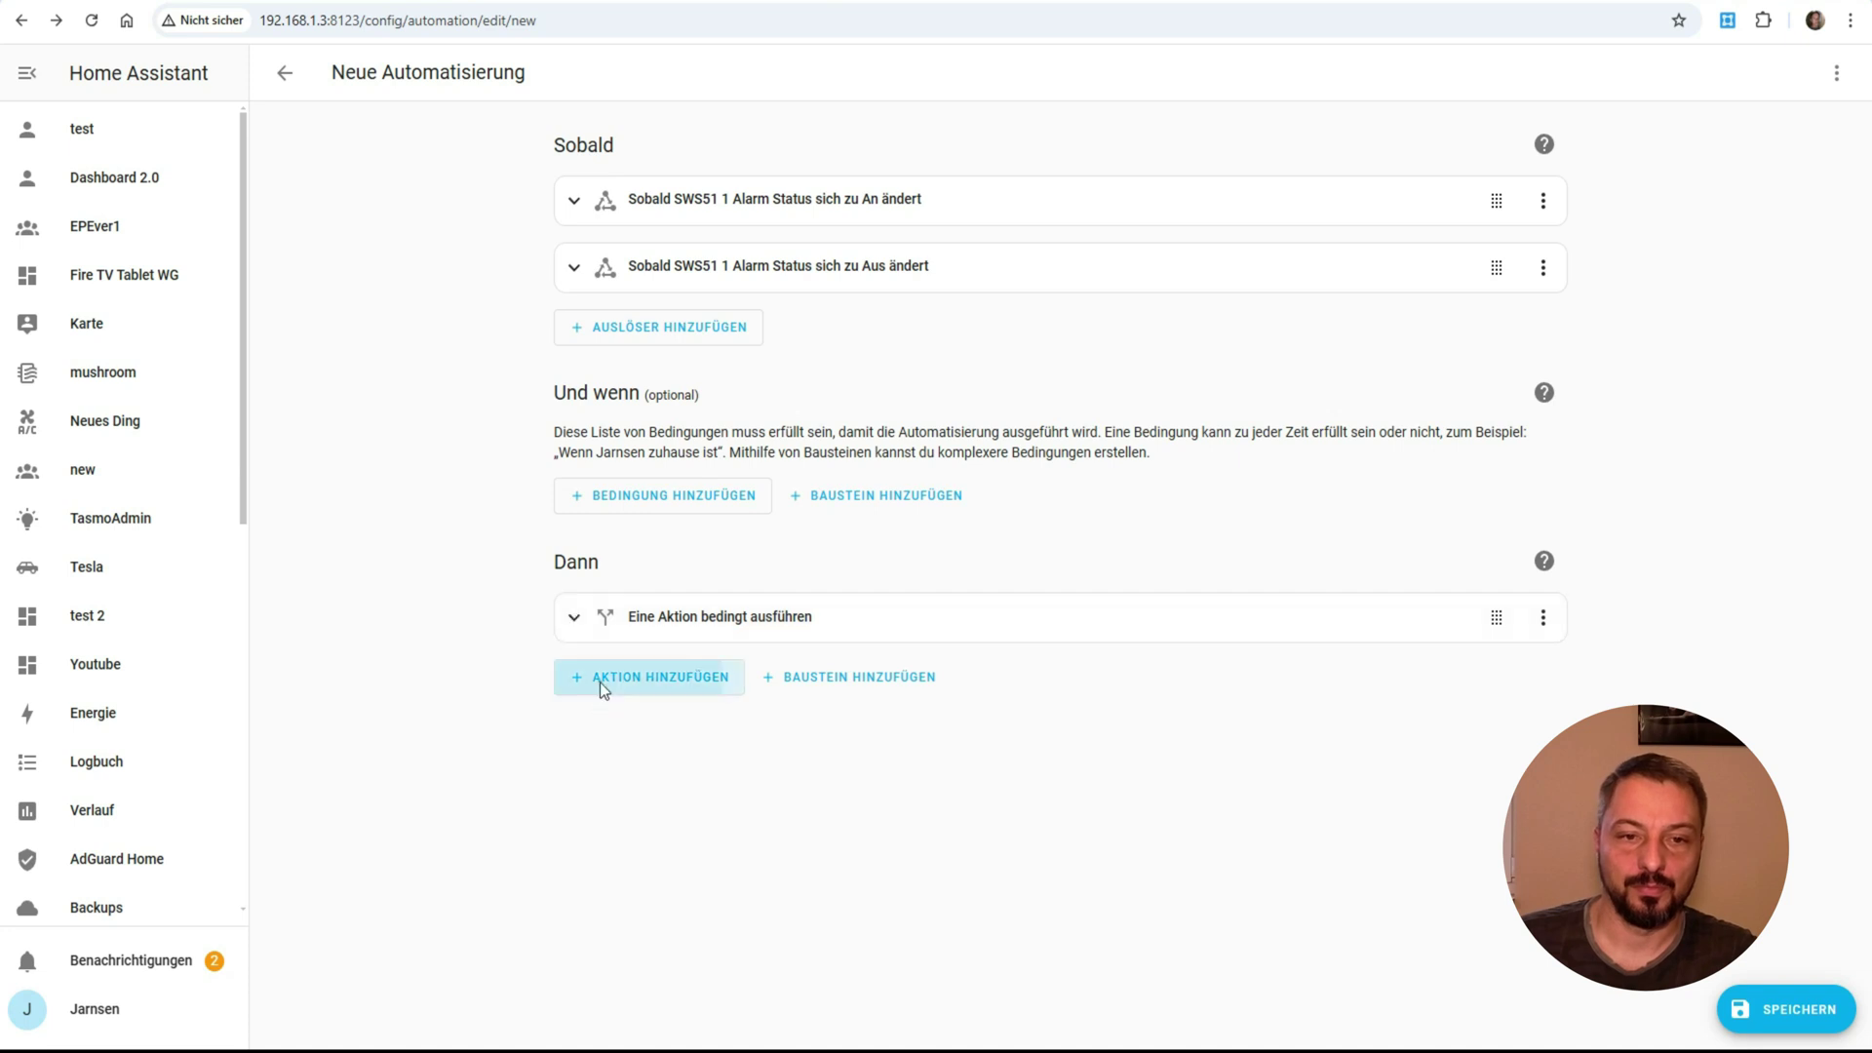
pyautogui.scroll(-10, 787, 688)
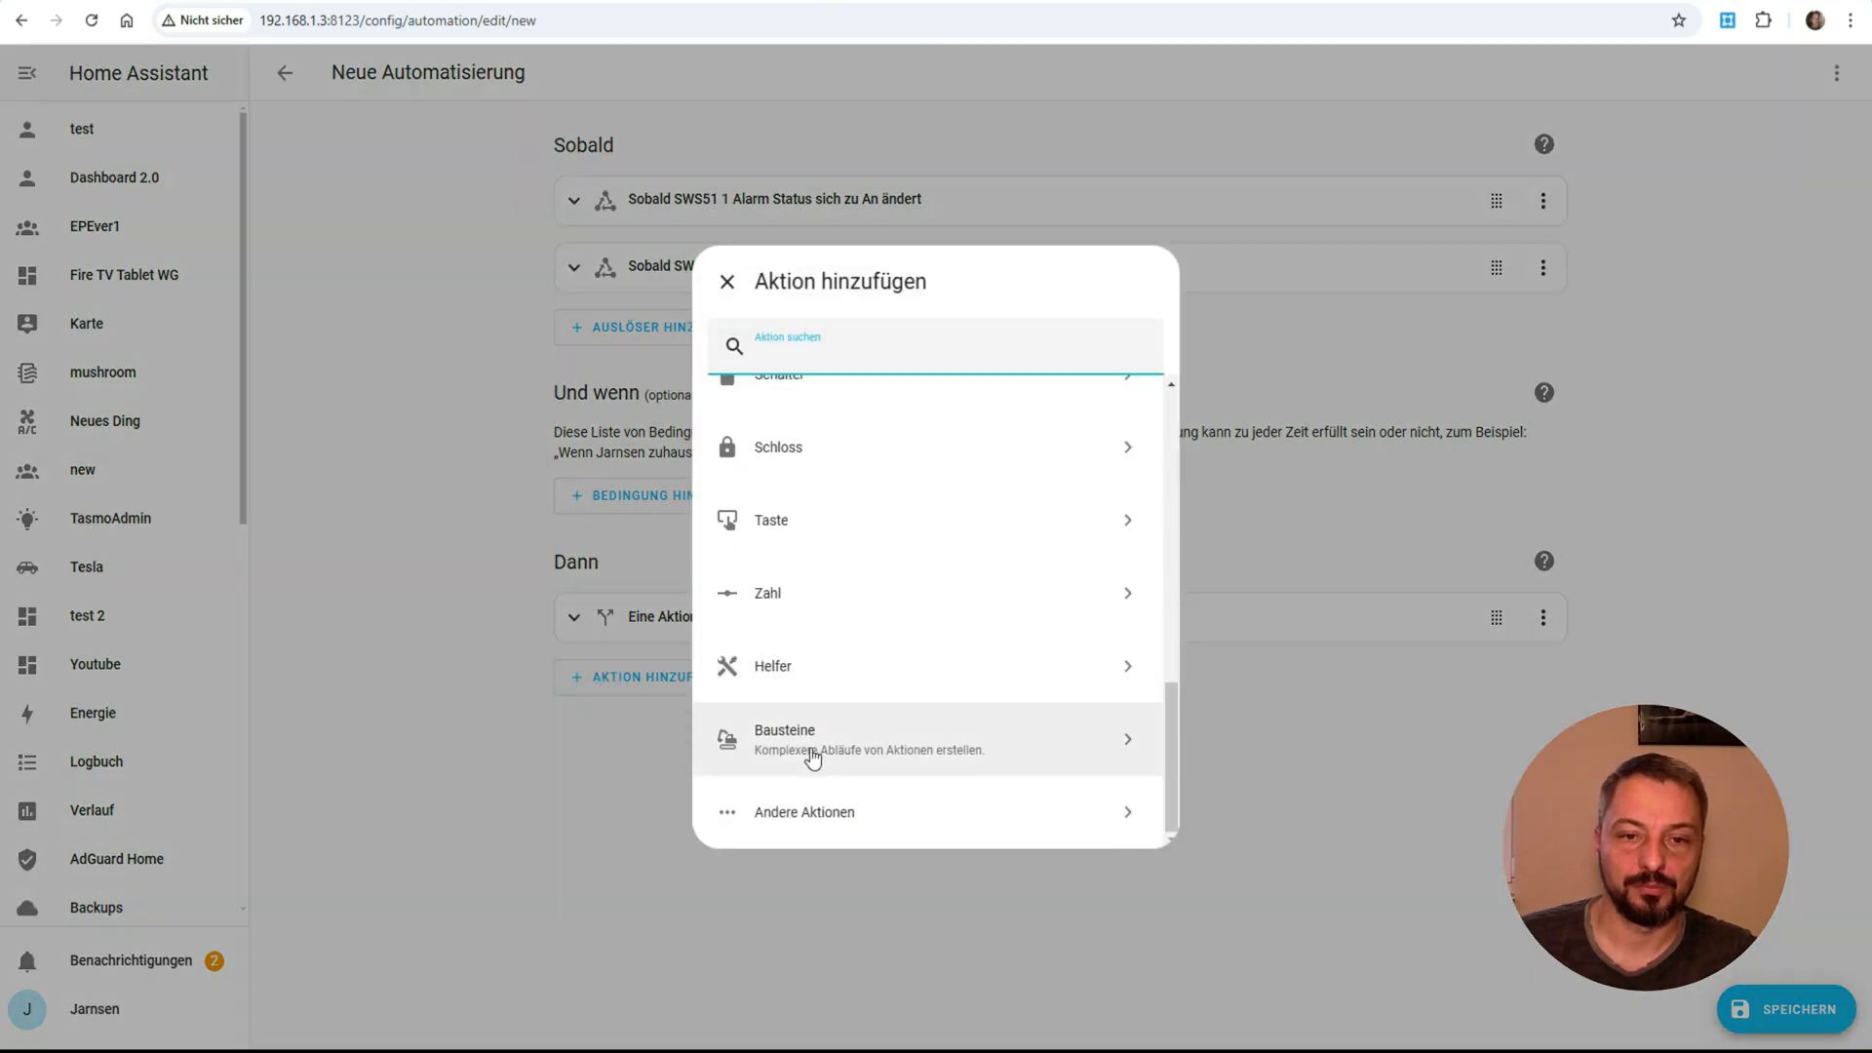
pyautogui.click(799, 756)
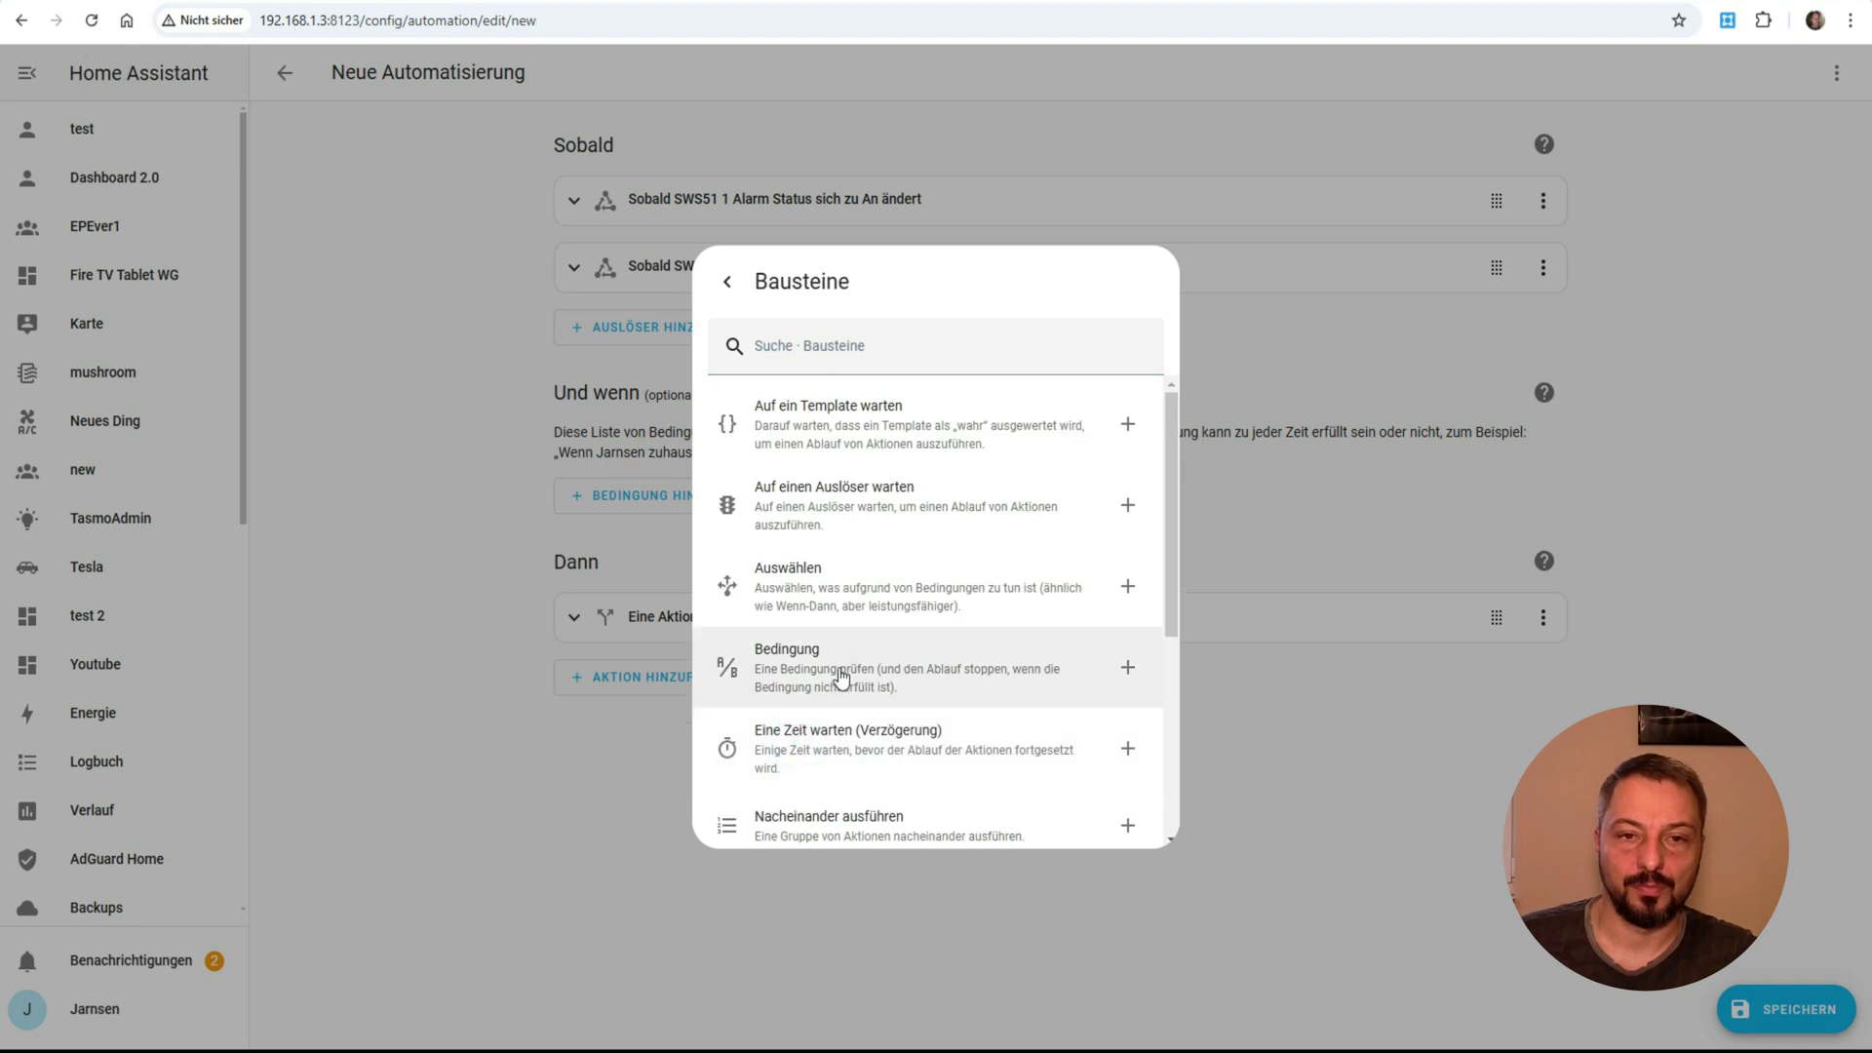
pyautogui.scroll(-4, 821, 609)
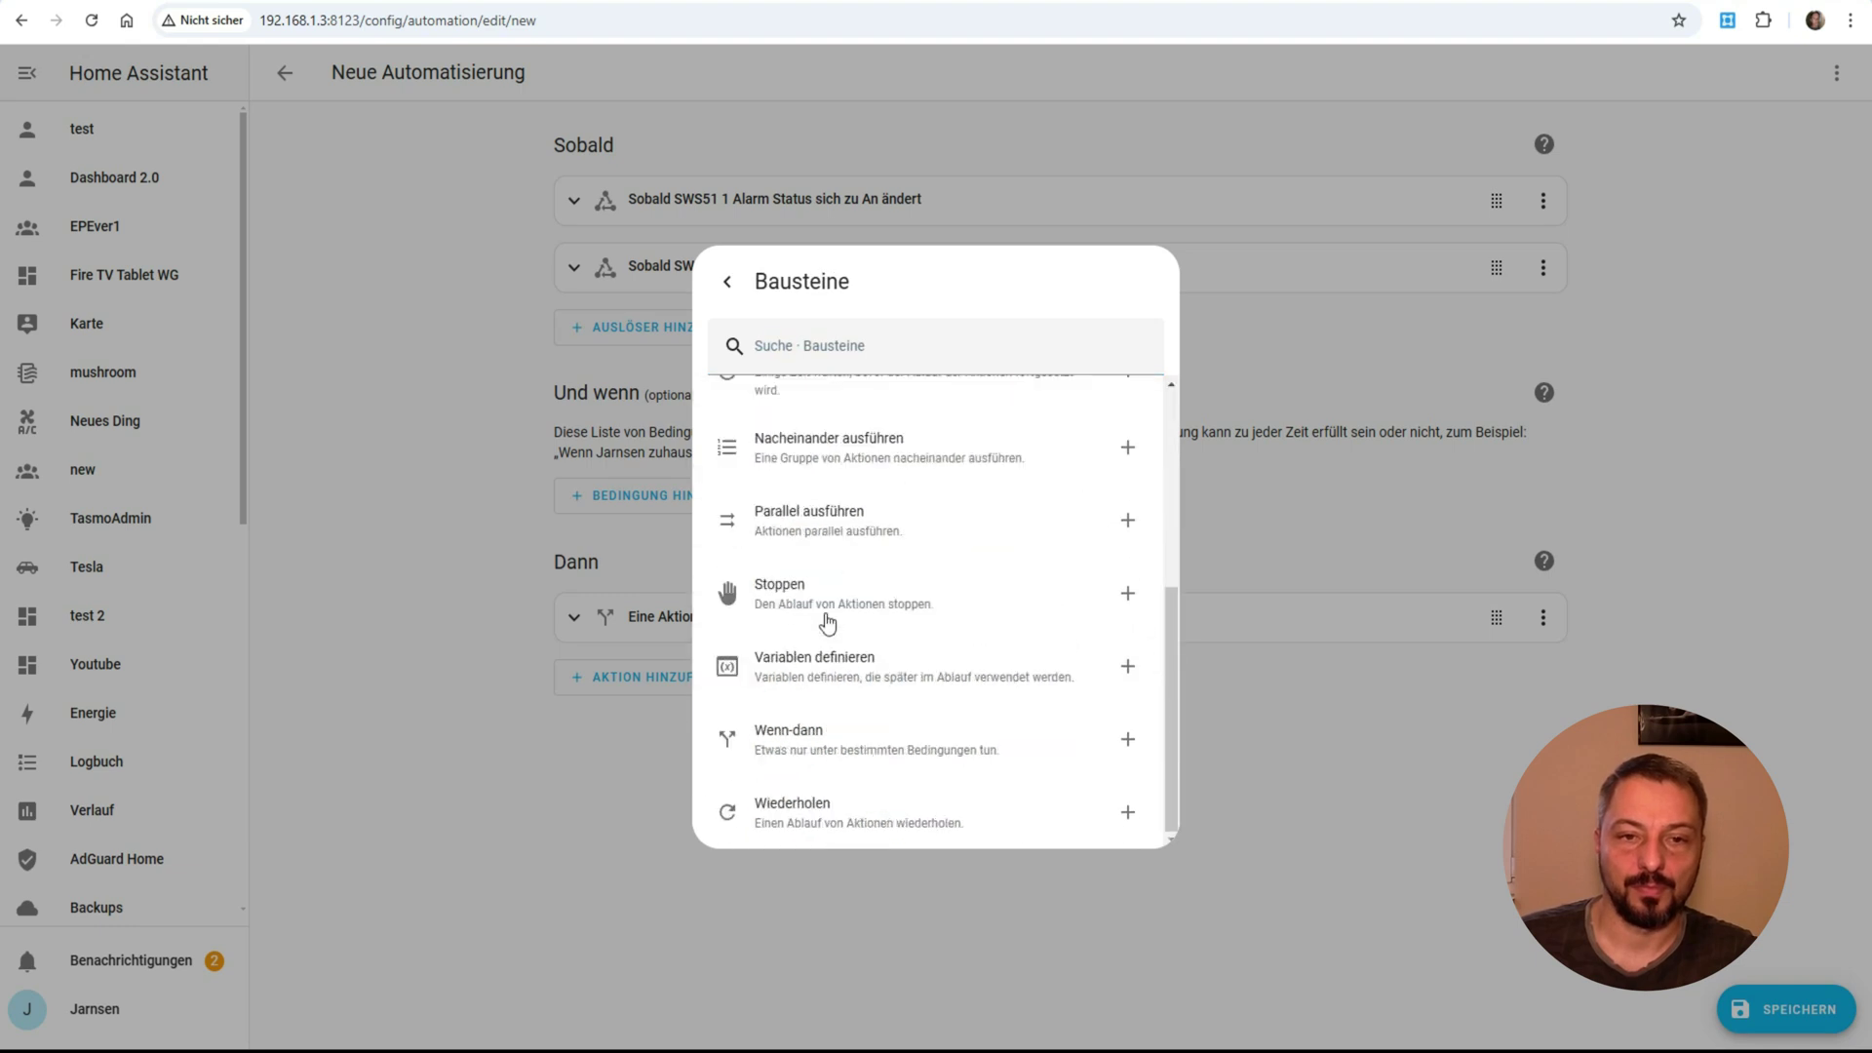
pyautogui.click(815, 756)
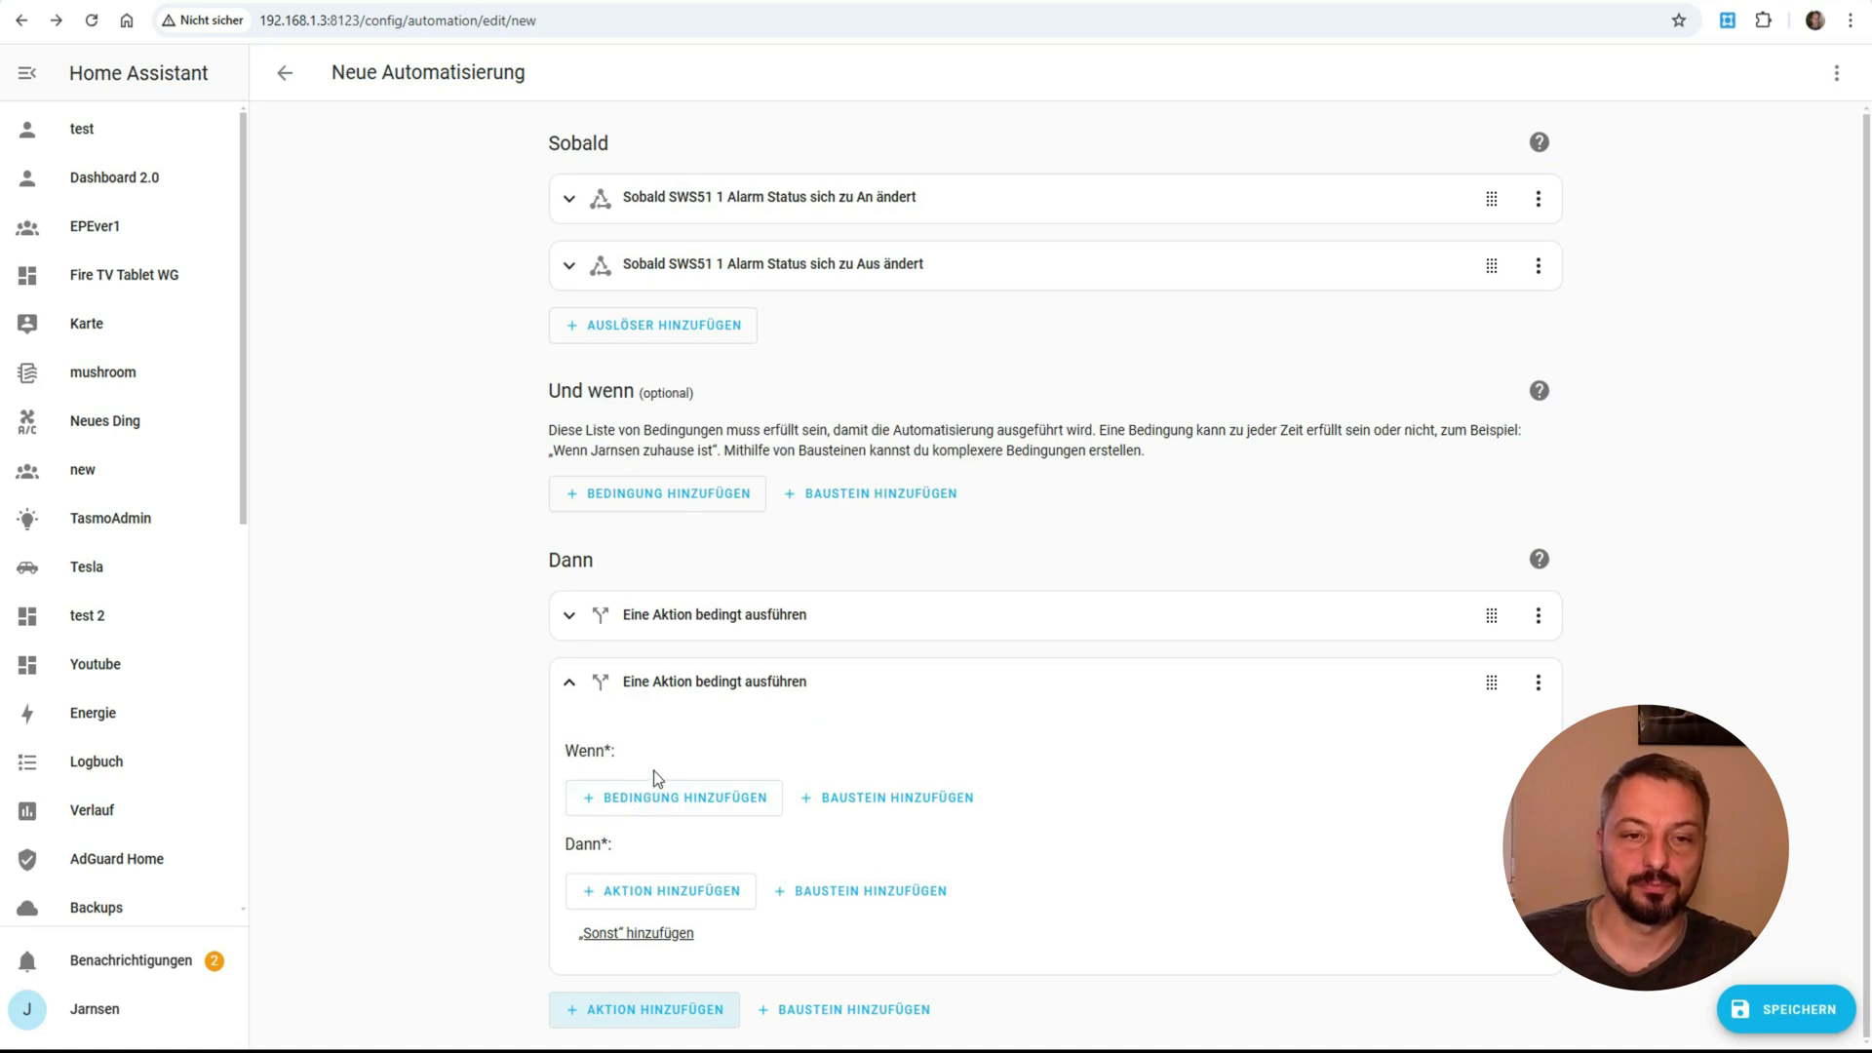
# Add an Ausgelöst durch condition for the AUS trigger to the second block and collapse the condition.
pyautogui.click(666, 805)
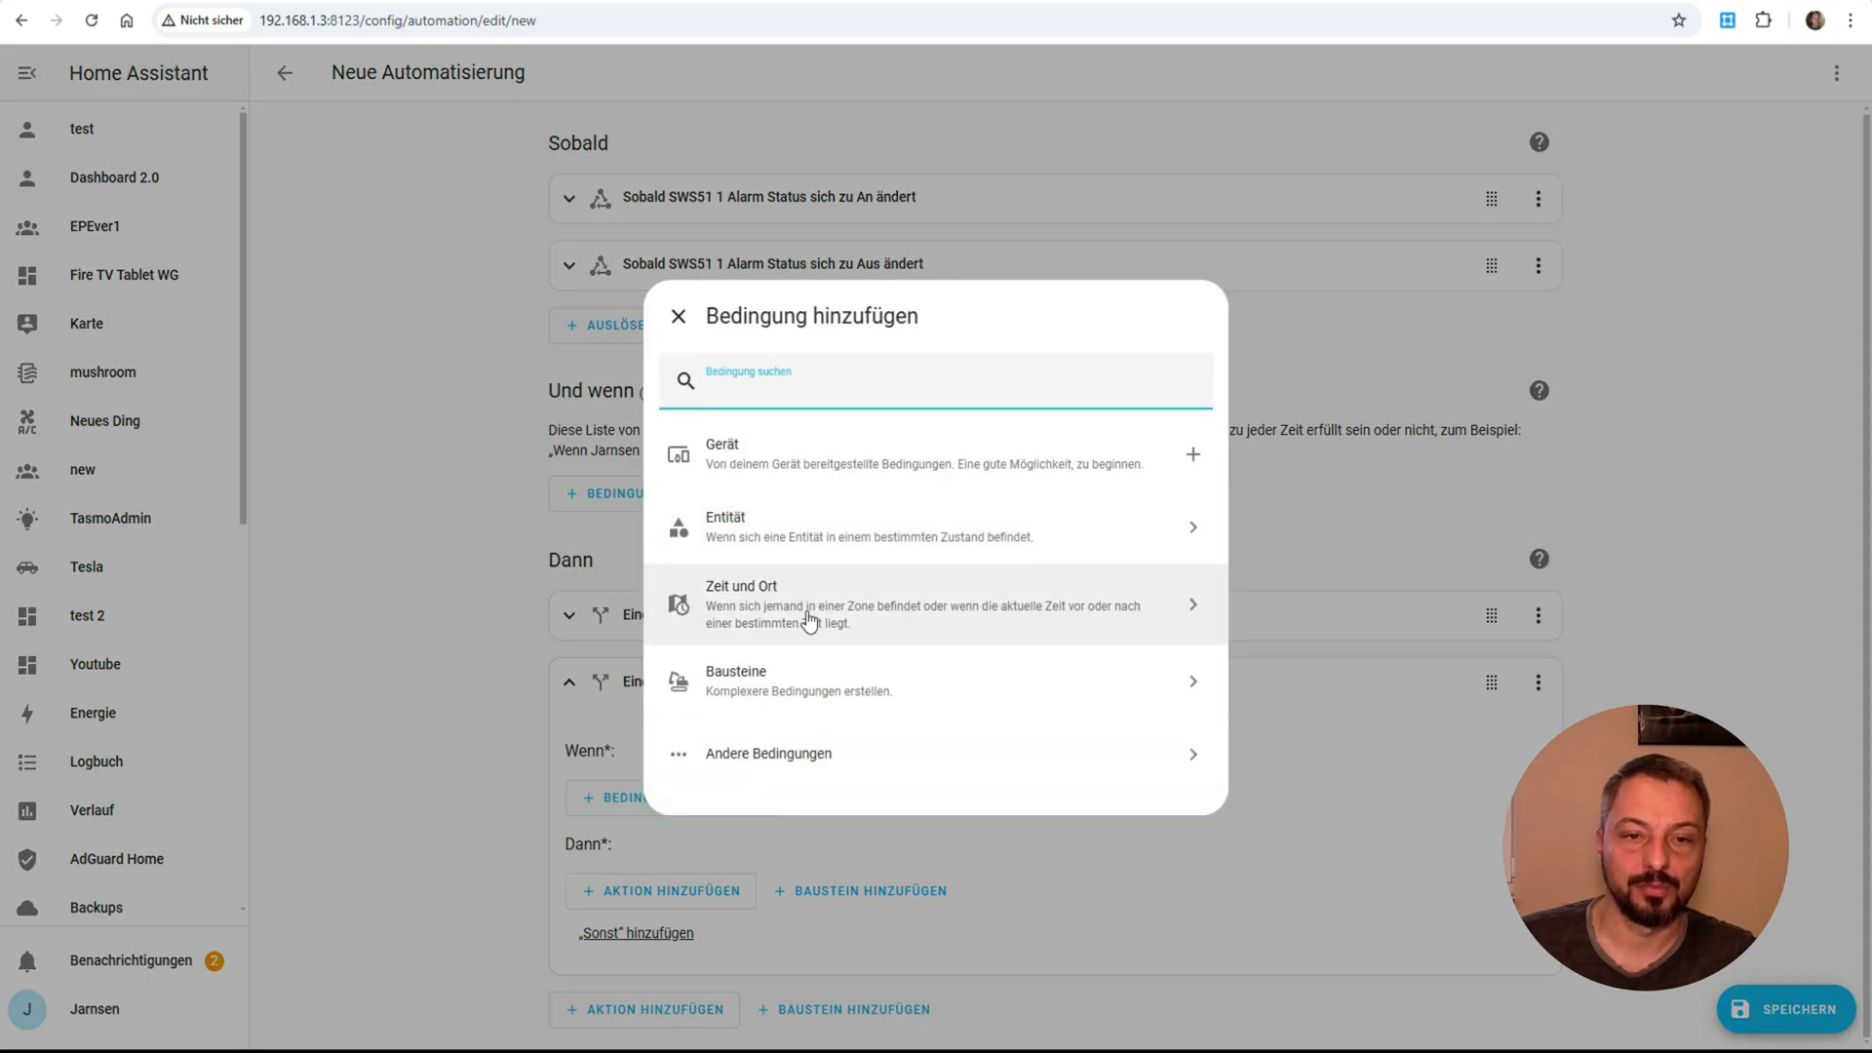
pyautogui.click(764, 766)
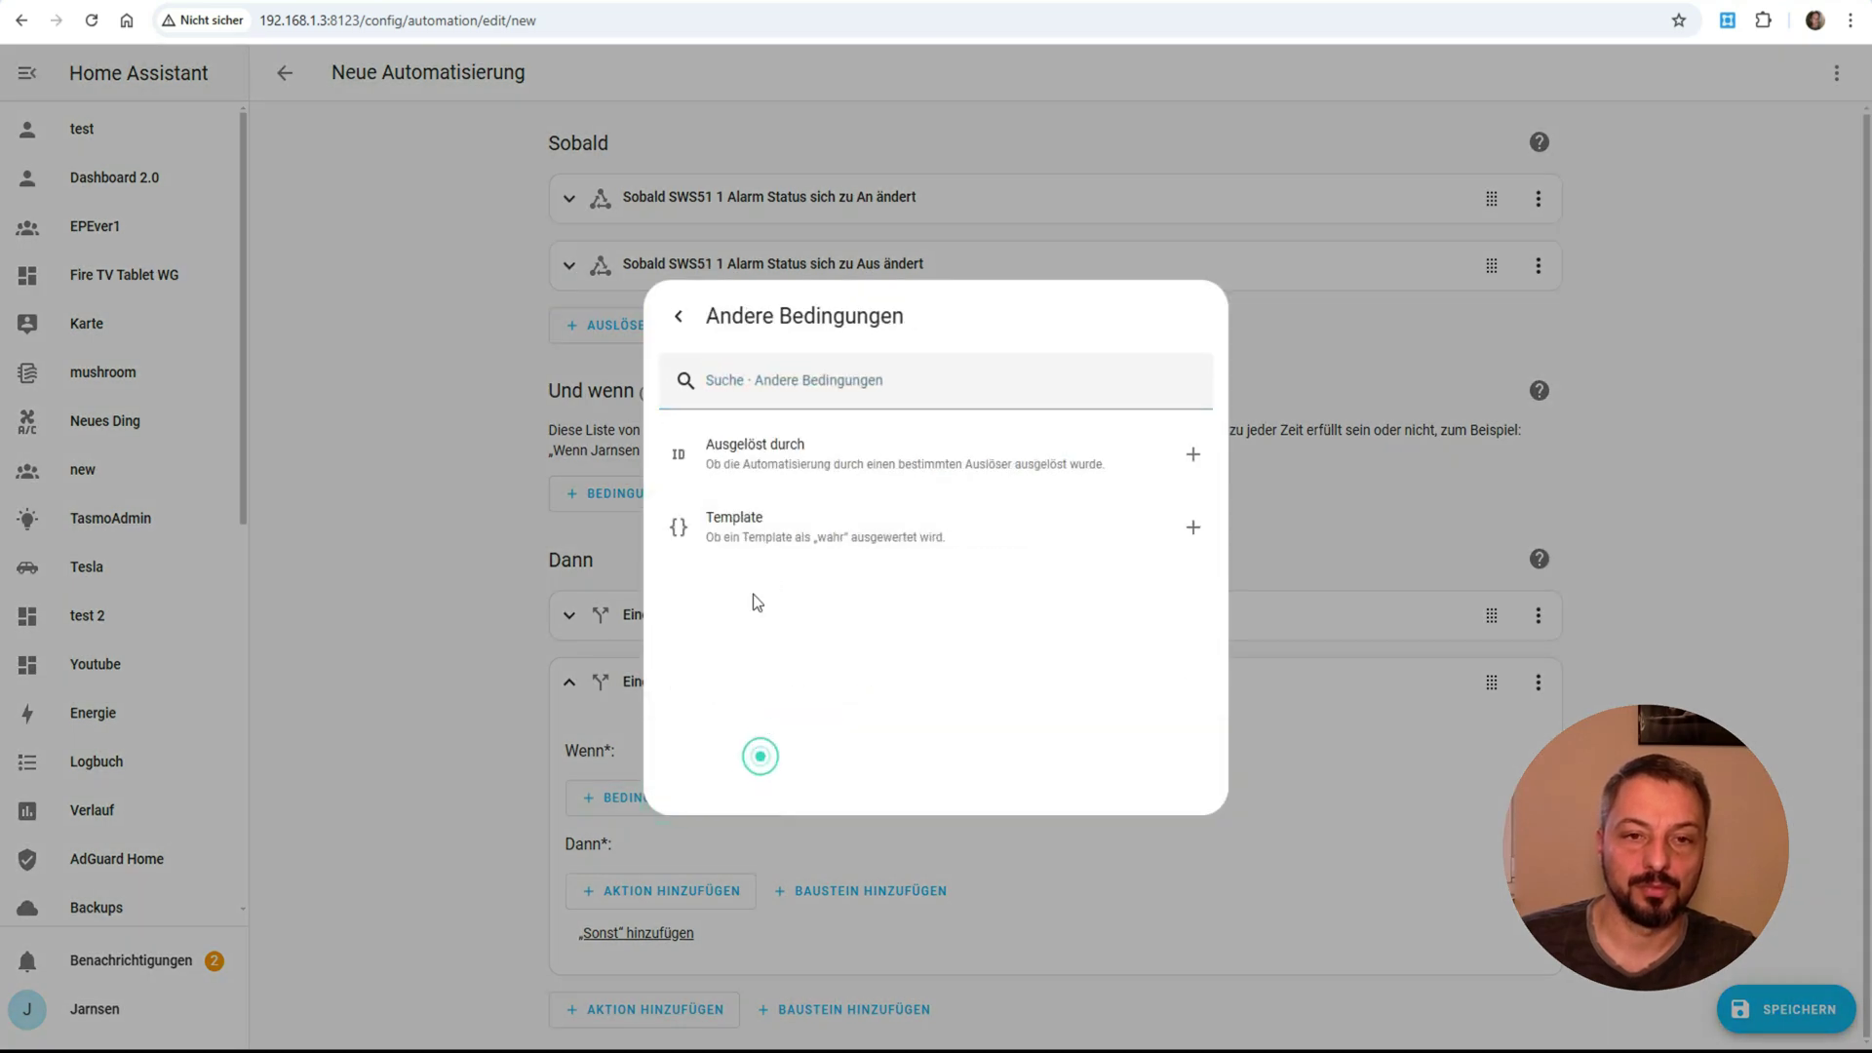
pyautogui.click(738, 449)
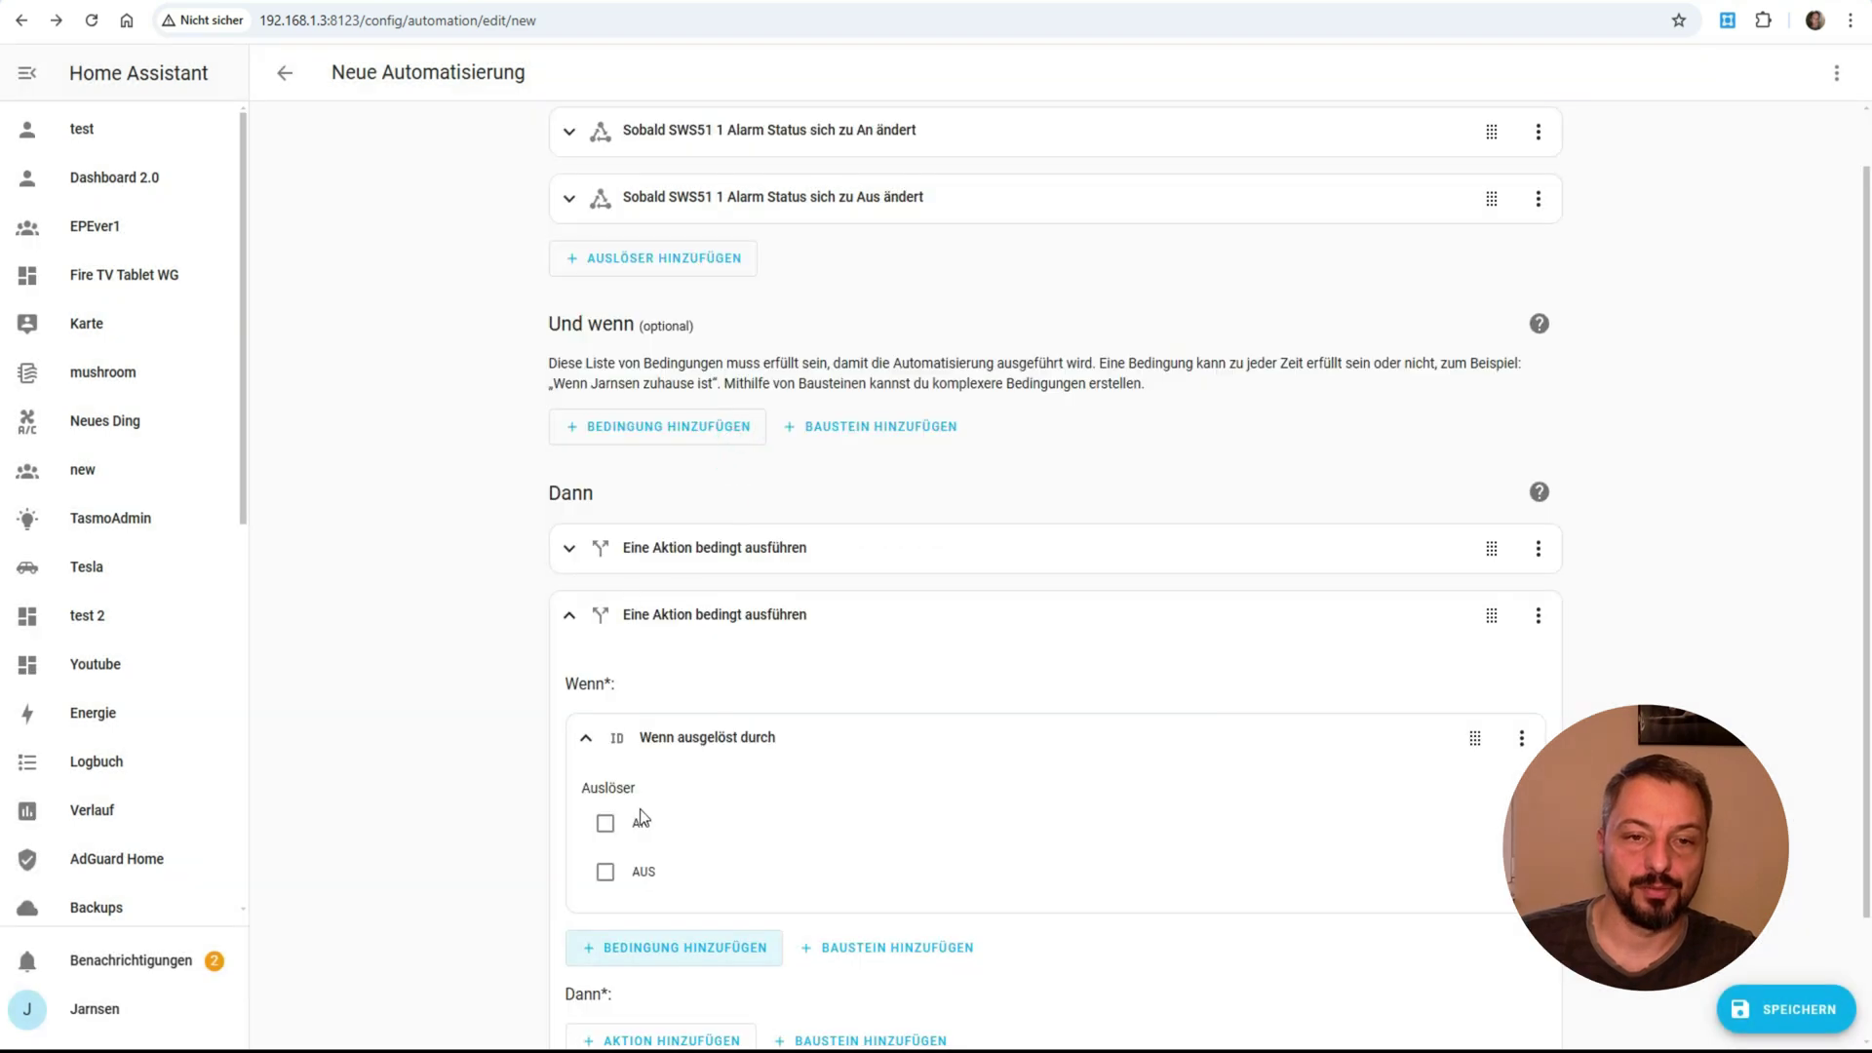
pyautogui.click(604, 871)
pyautogui.click(585, 739)
# Add the WhatsApp send-notification action to the AUS block's Dann part and enter a message starting with "WASSERMELDER".
pyautogui.click(653, 893)
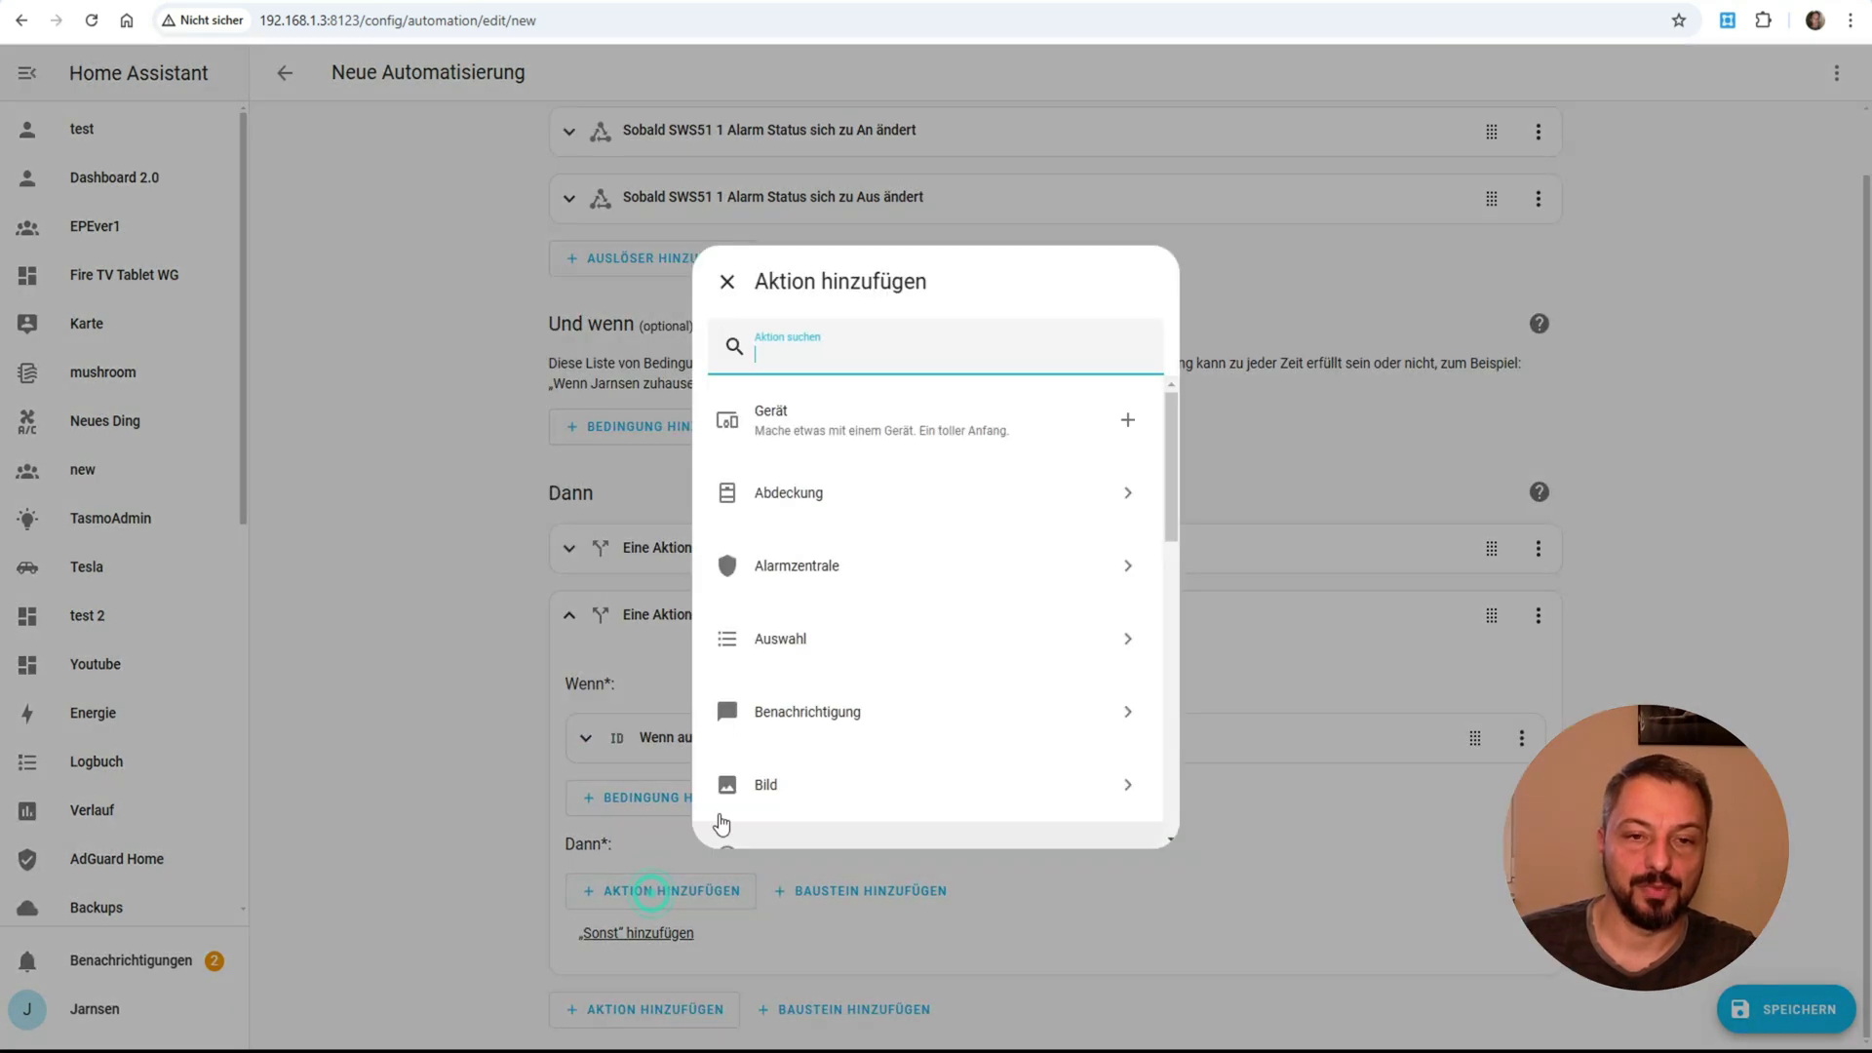
pyautogui.scroll(-5, 798, 630)
pyautogui.scroll(-3, 801, 655)
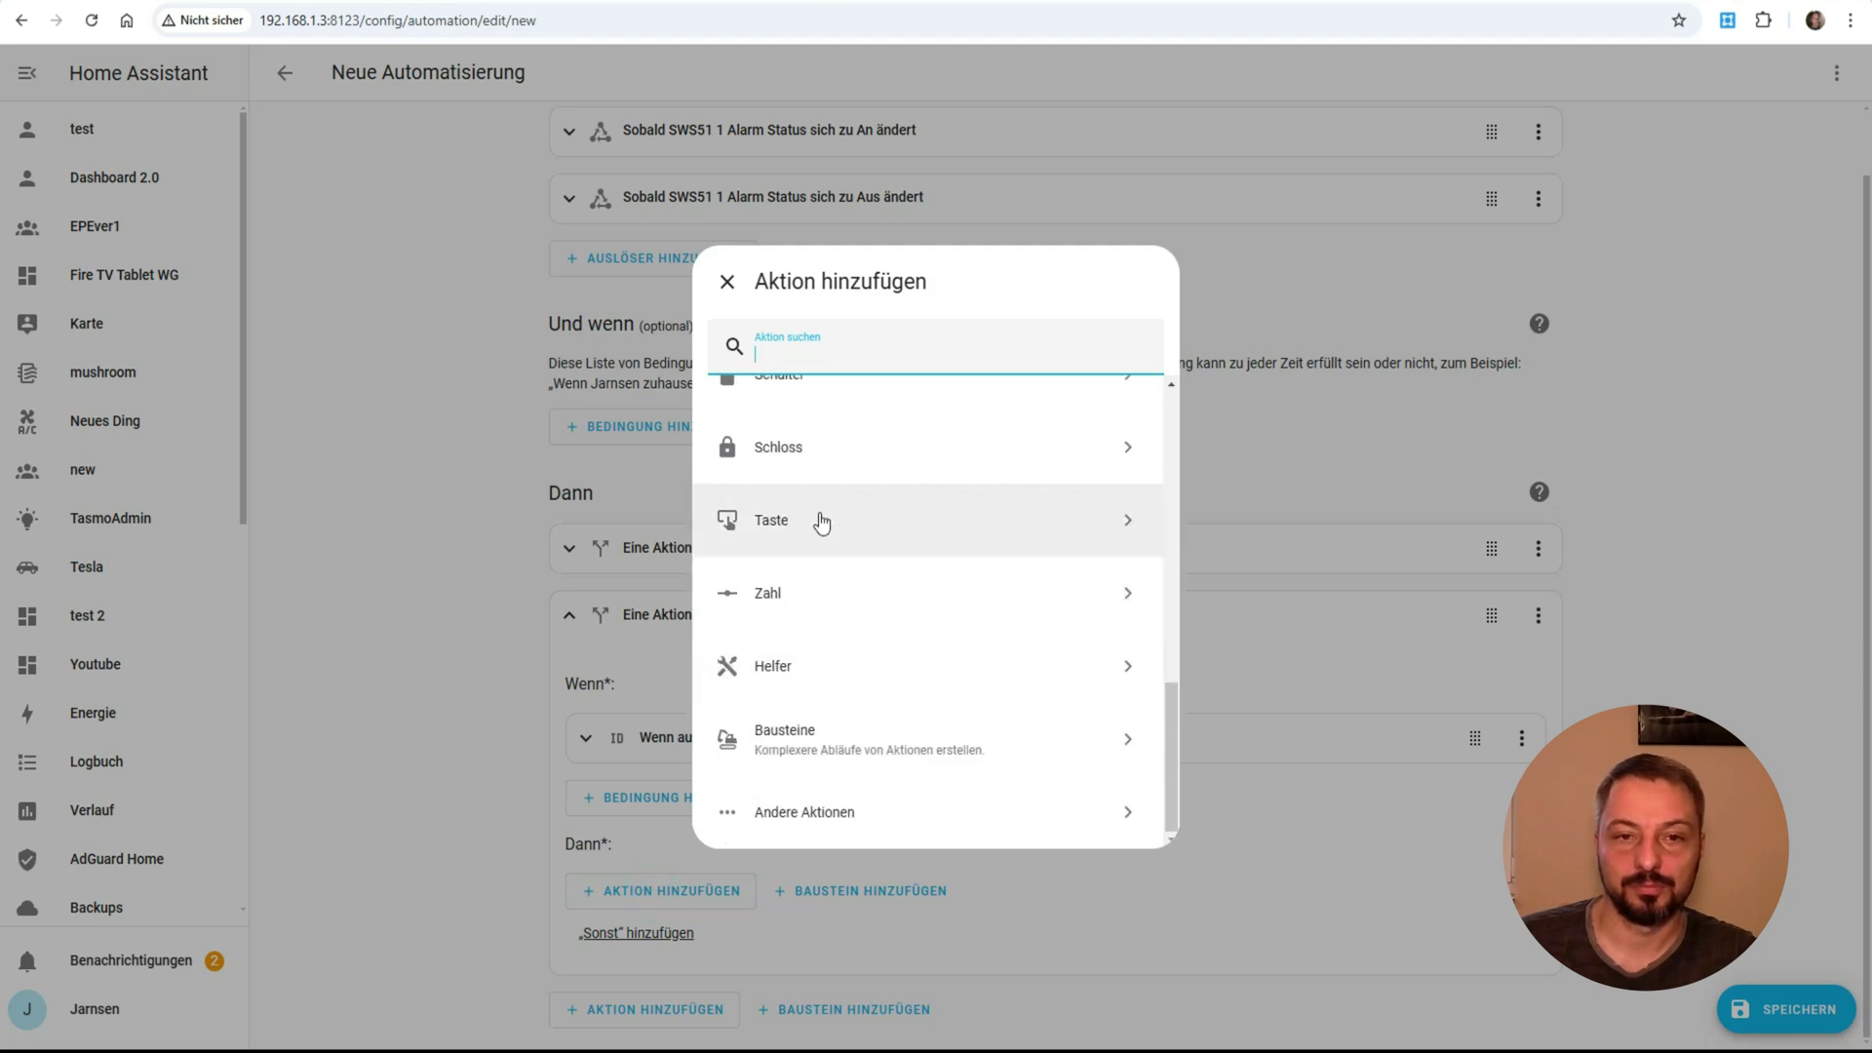
pyautogui.write('whats')
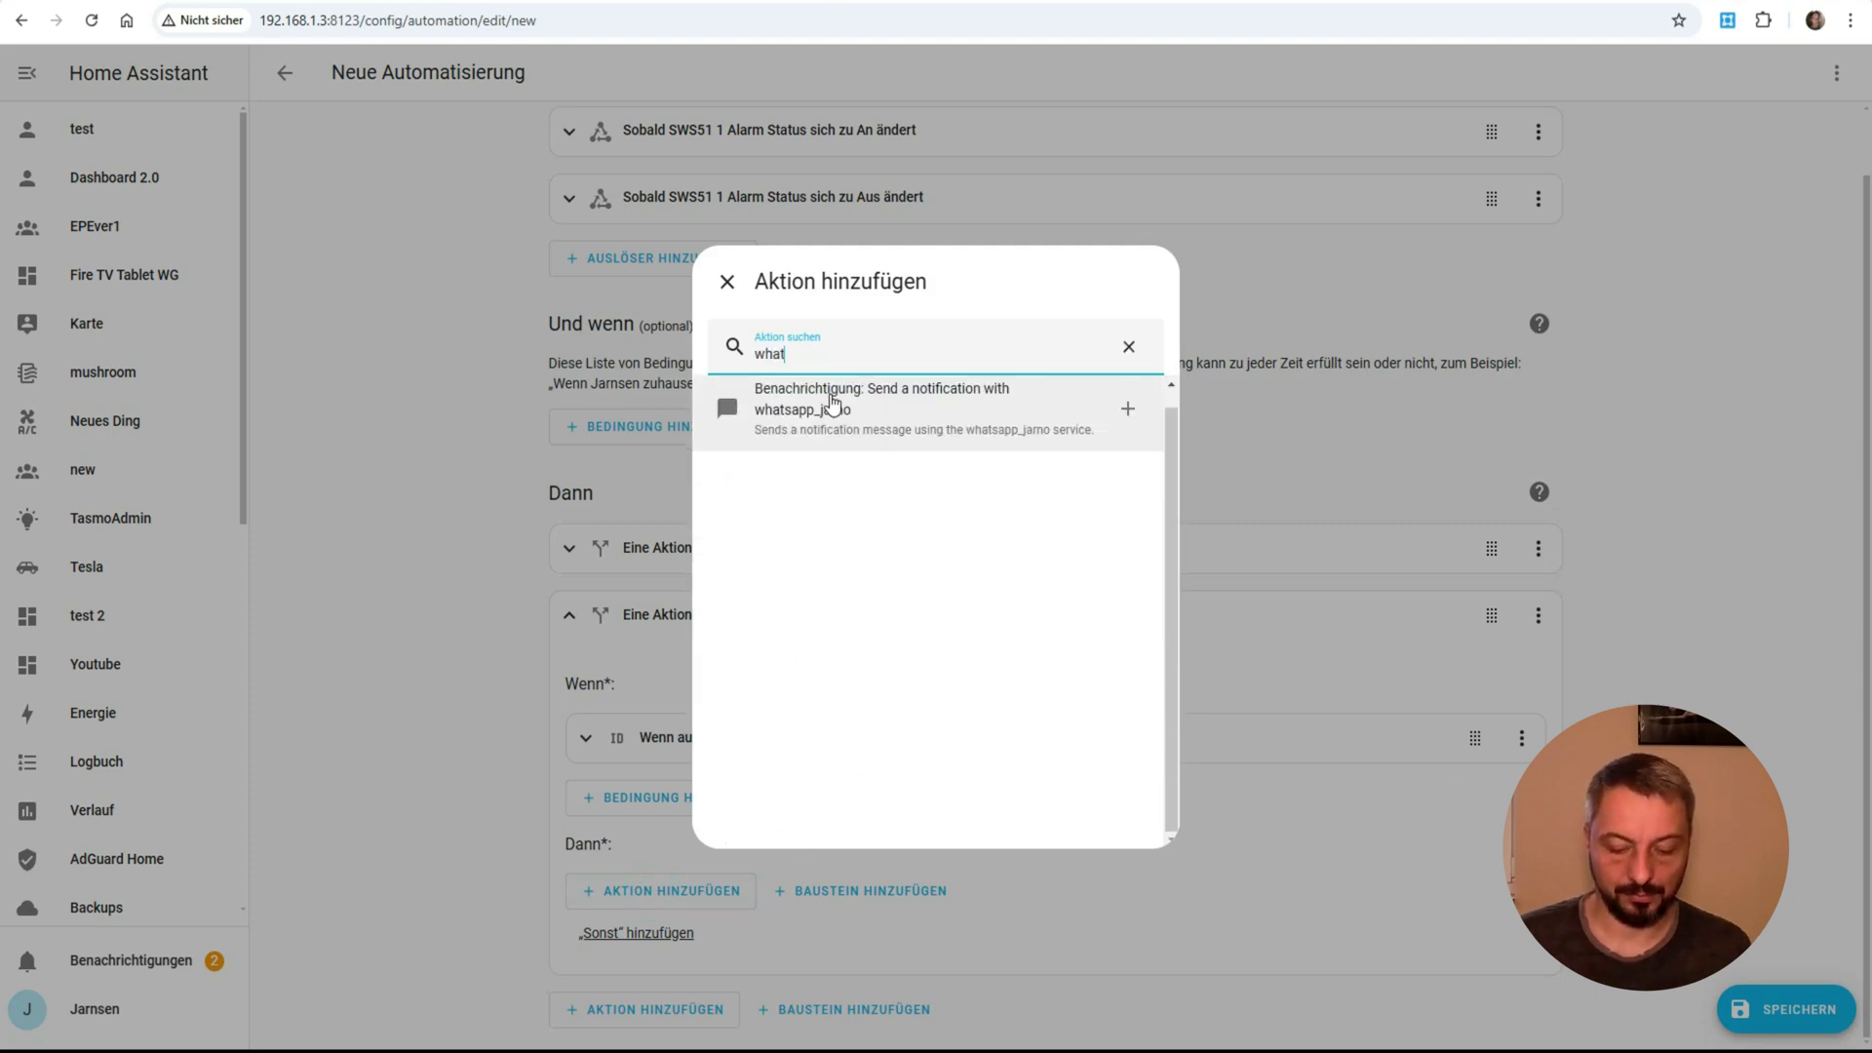
pyautogui.click(830, 400)
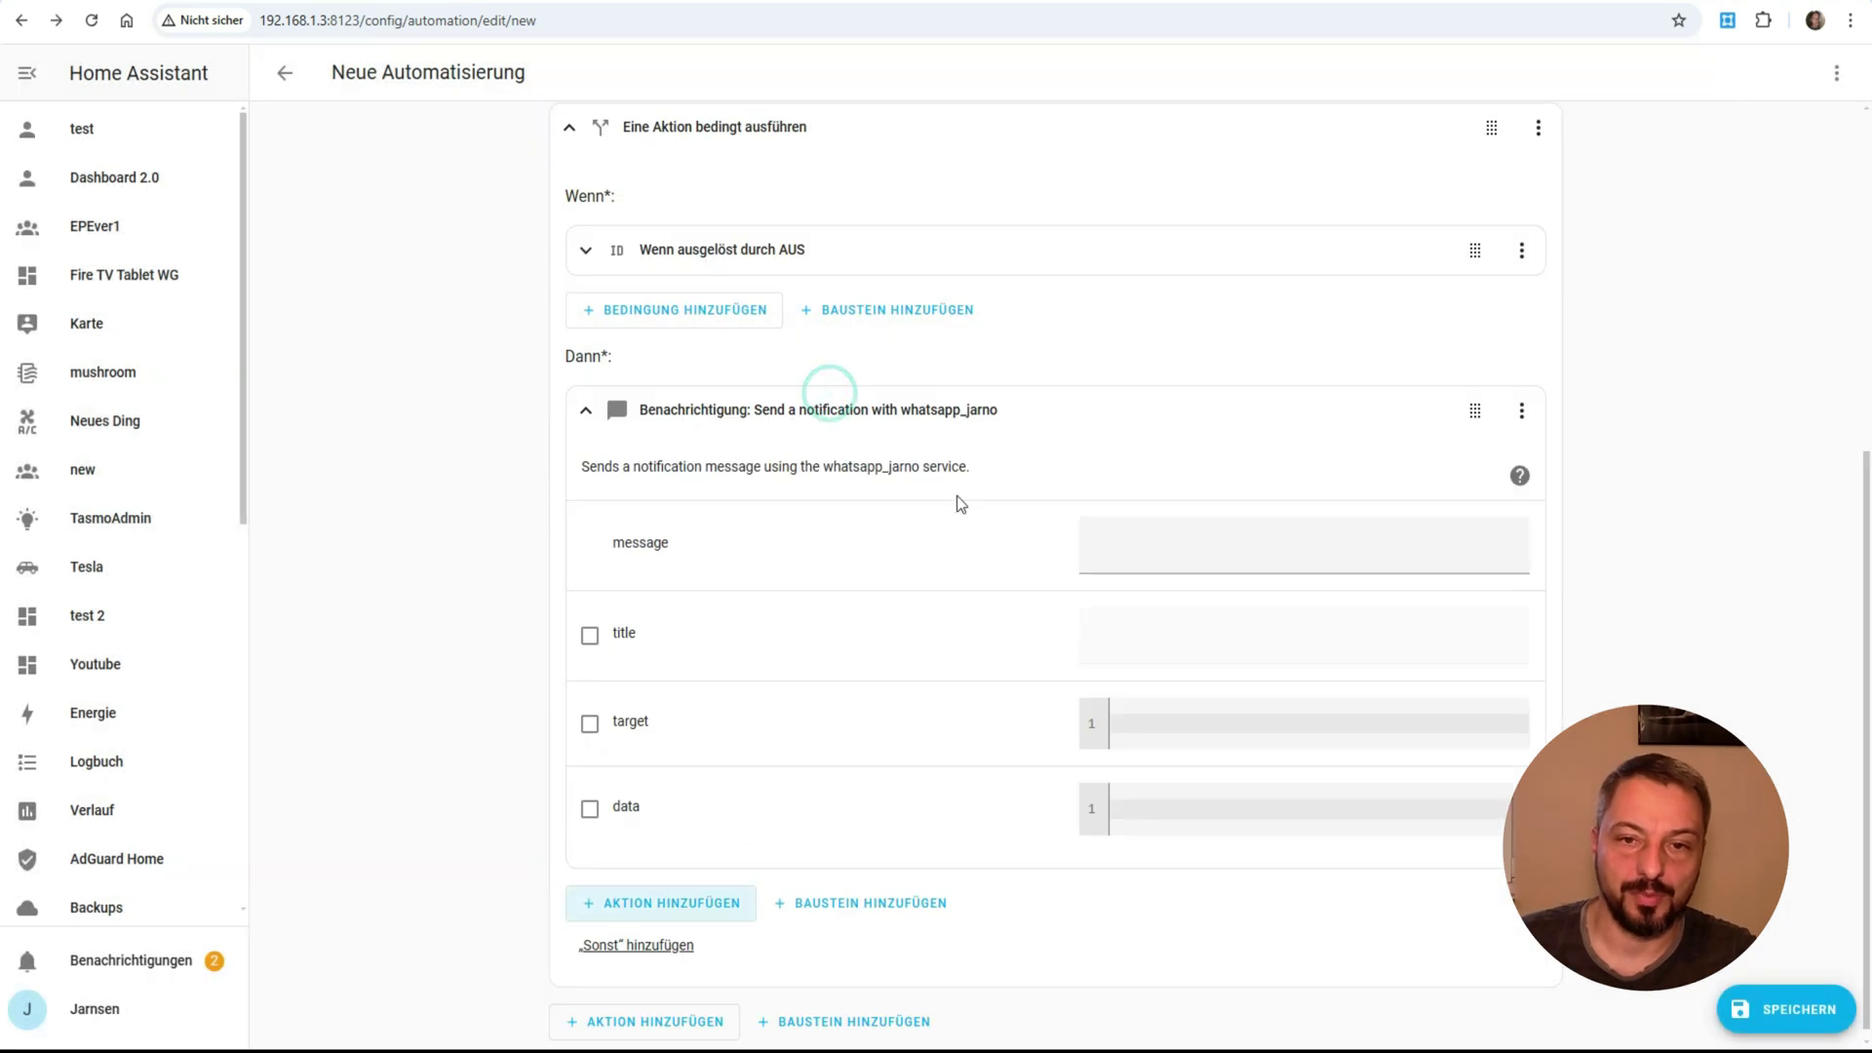
pyautogui.click(1110, 539)
pyautogui.write('WASSERMELDE')
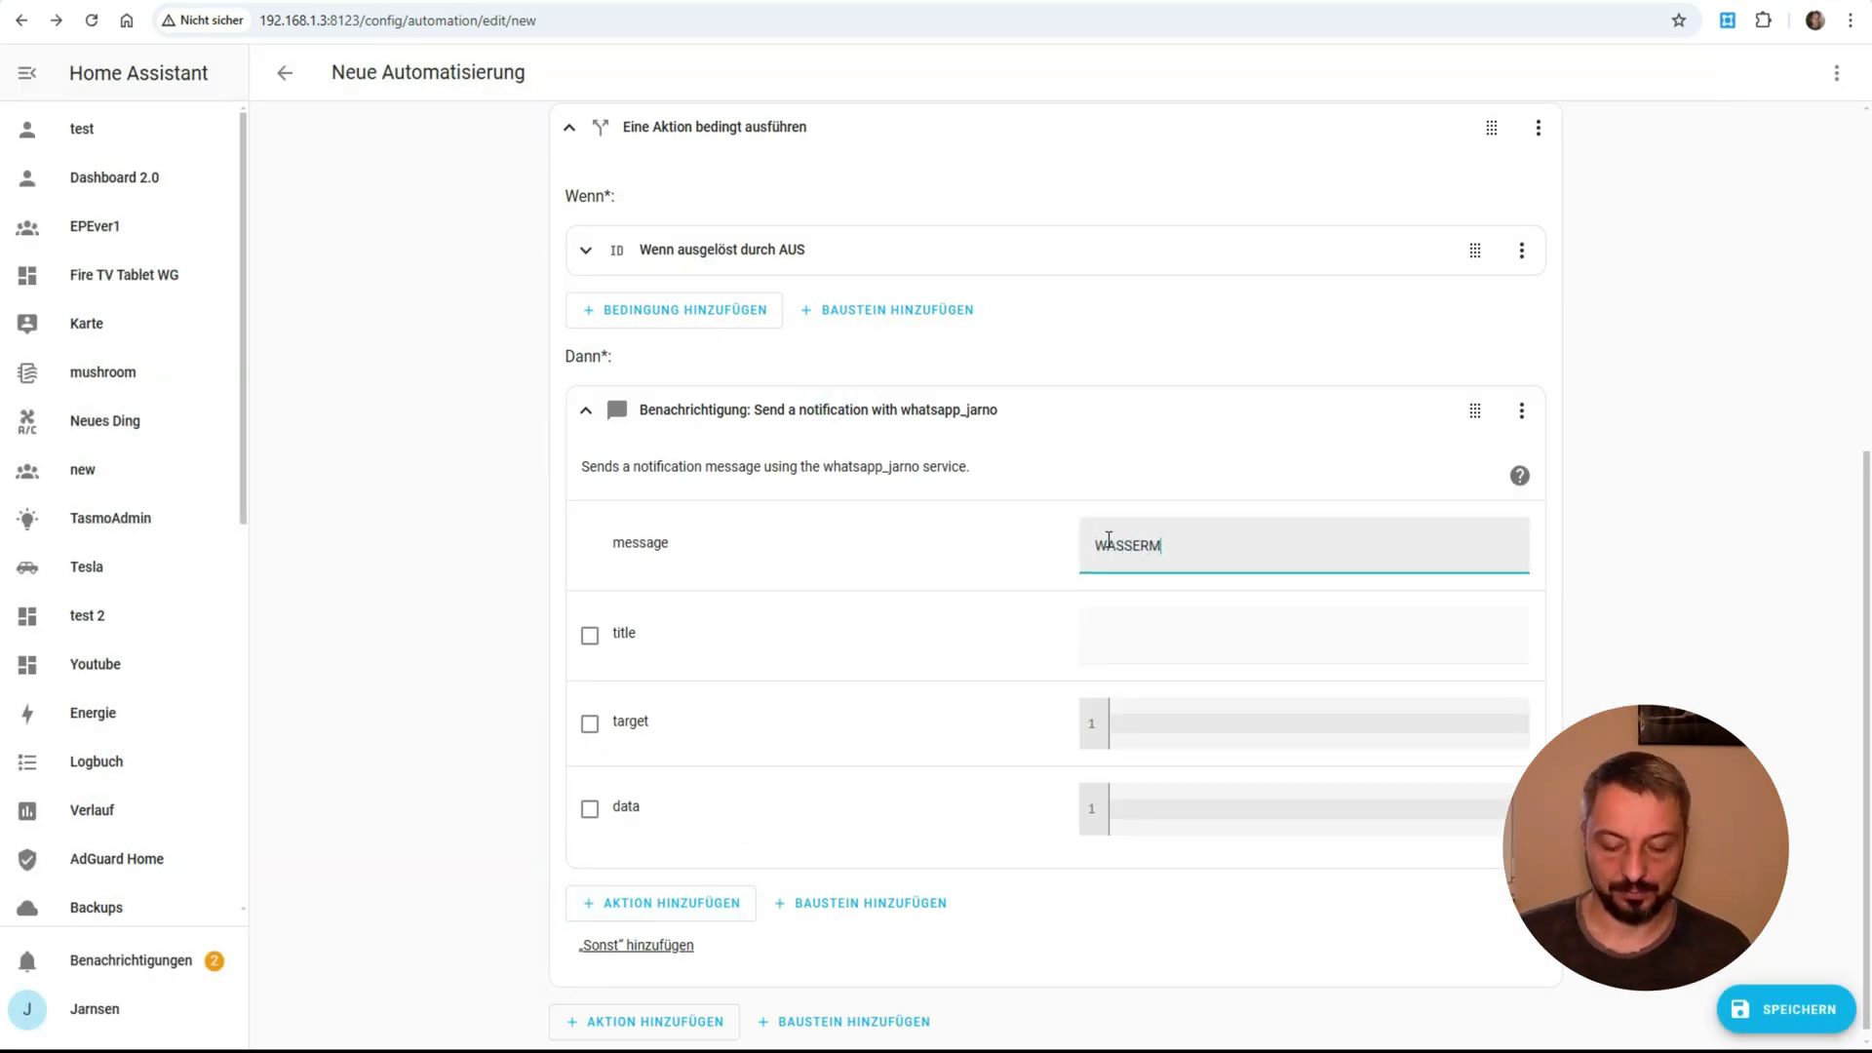
# Save the automation under the name "WASSERMELDER XSENSE".
pyautogui.write('X')
pyautogui.write('-SENSE')
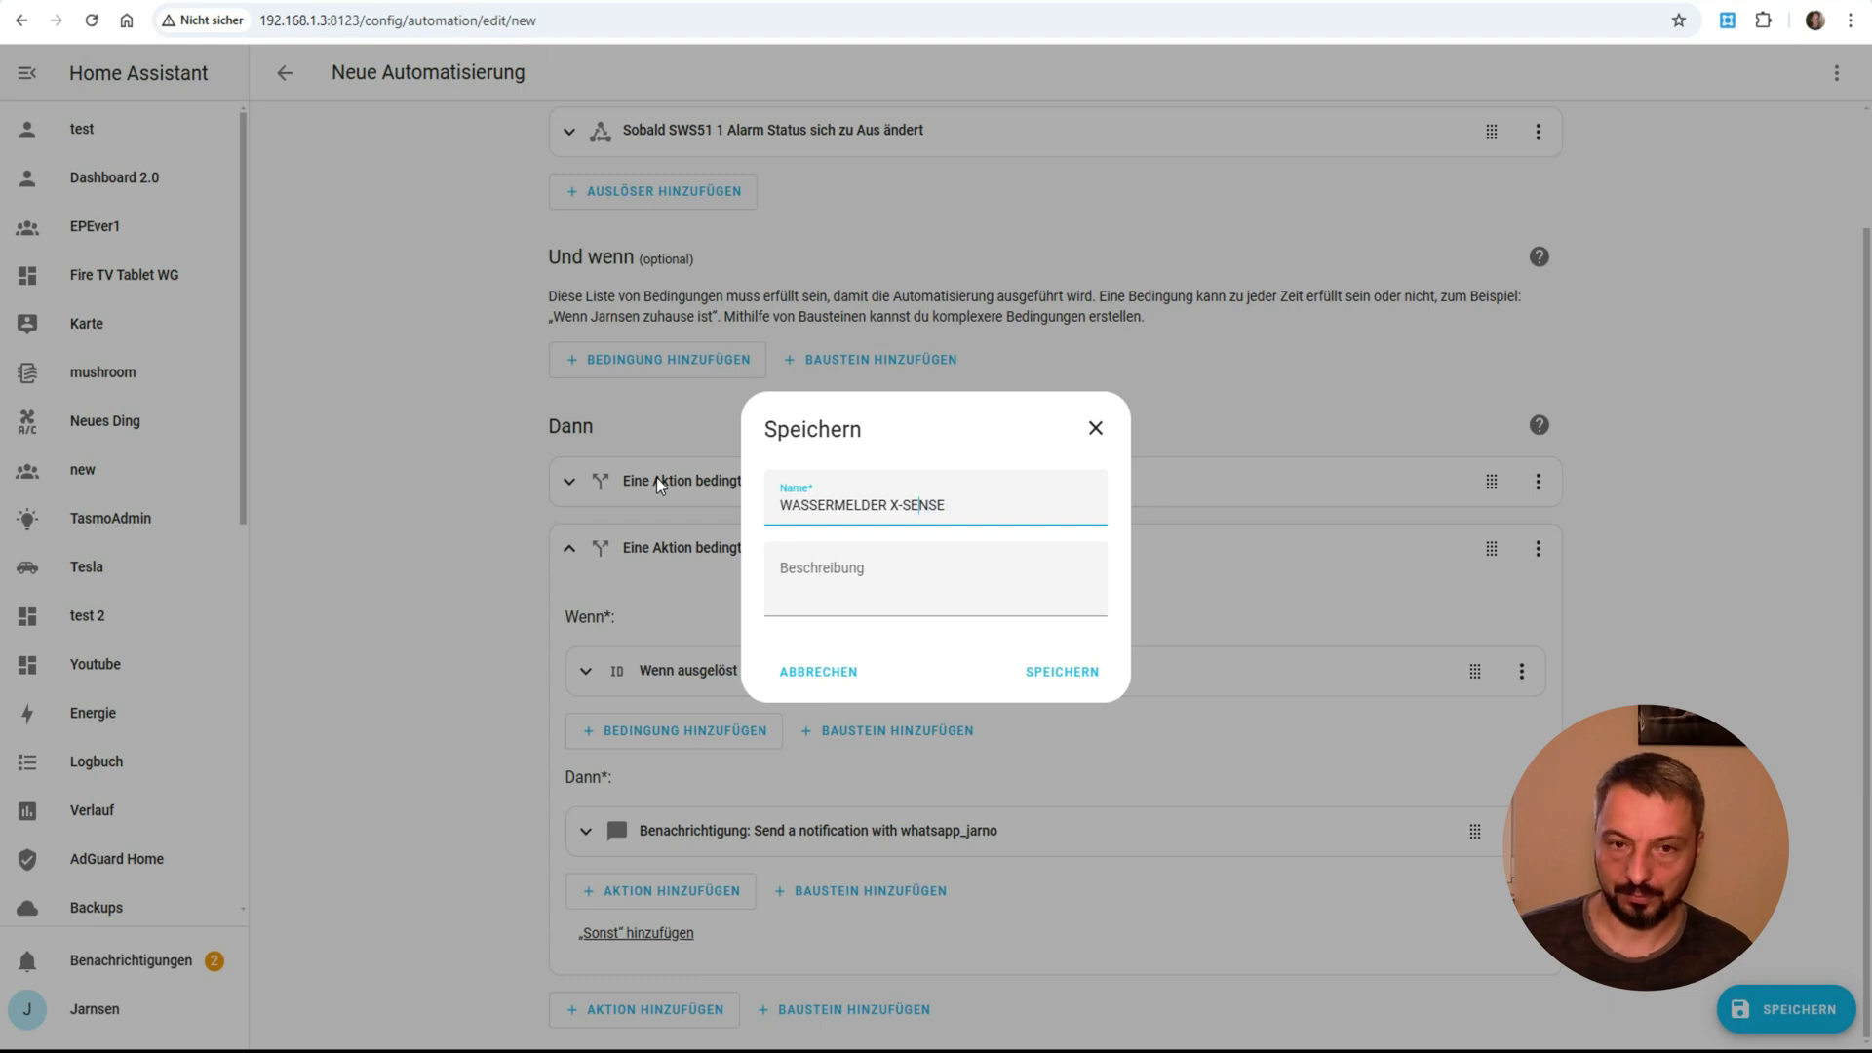
pyautogui.press('BackSpace')
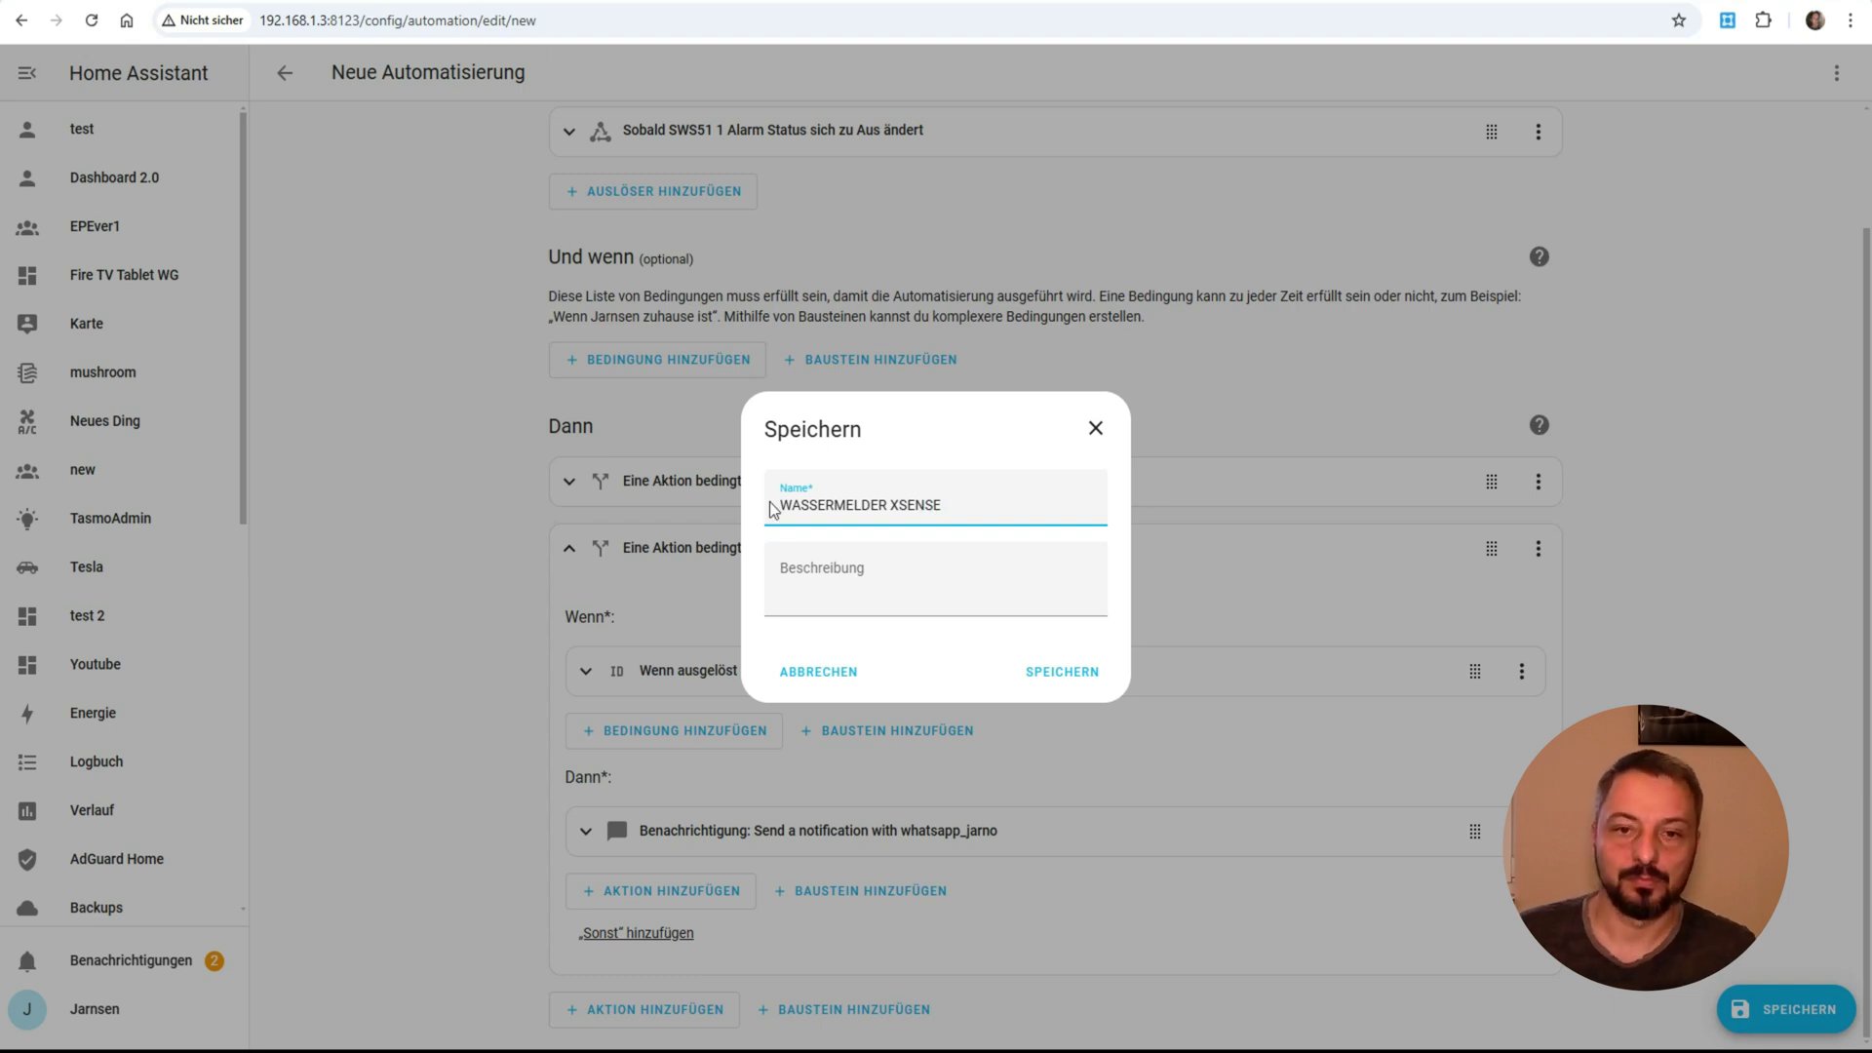
pyautogui.click(1052, 675)
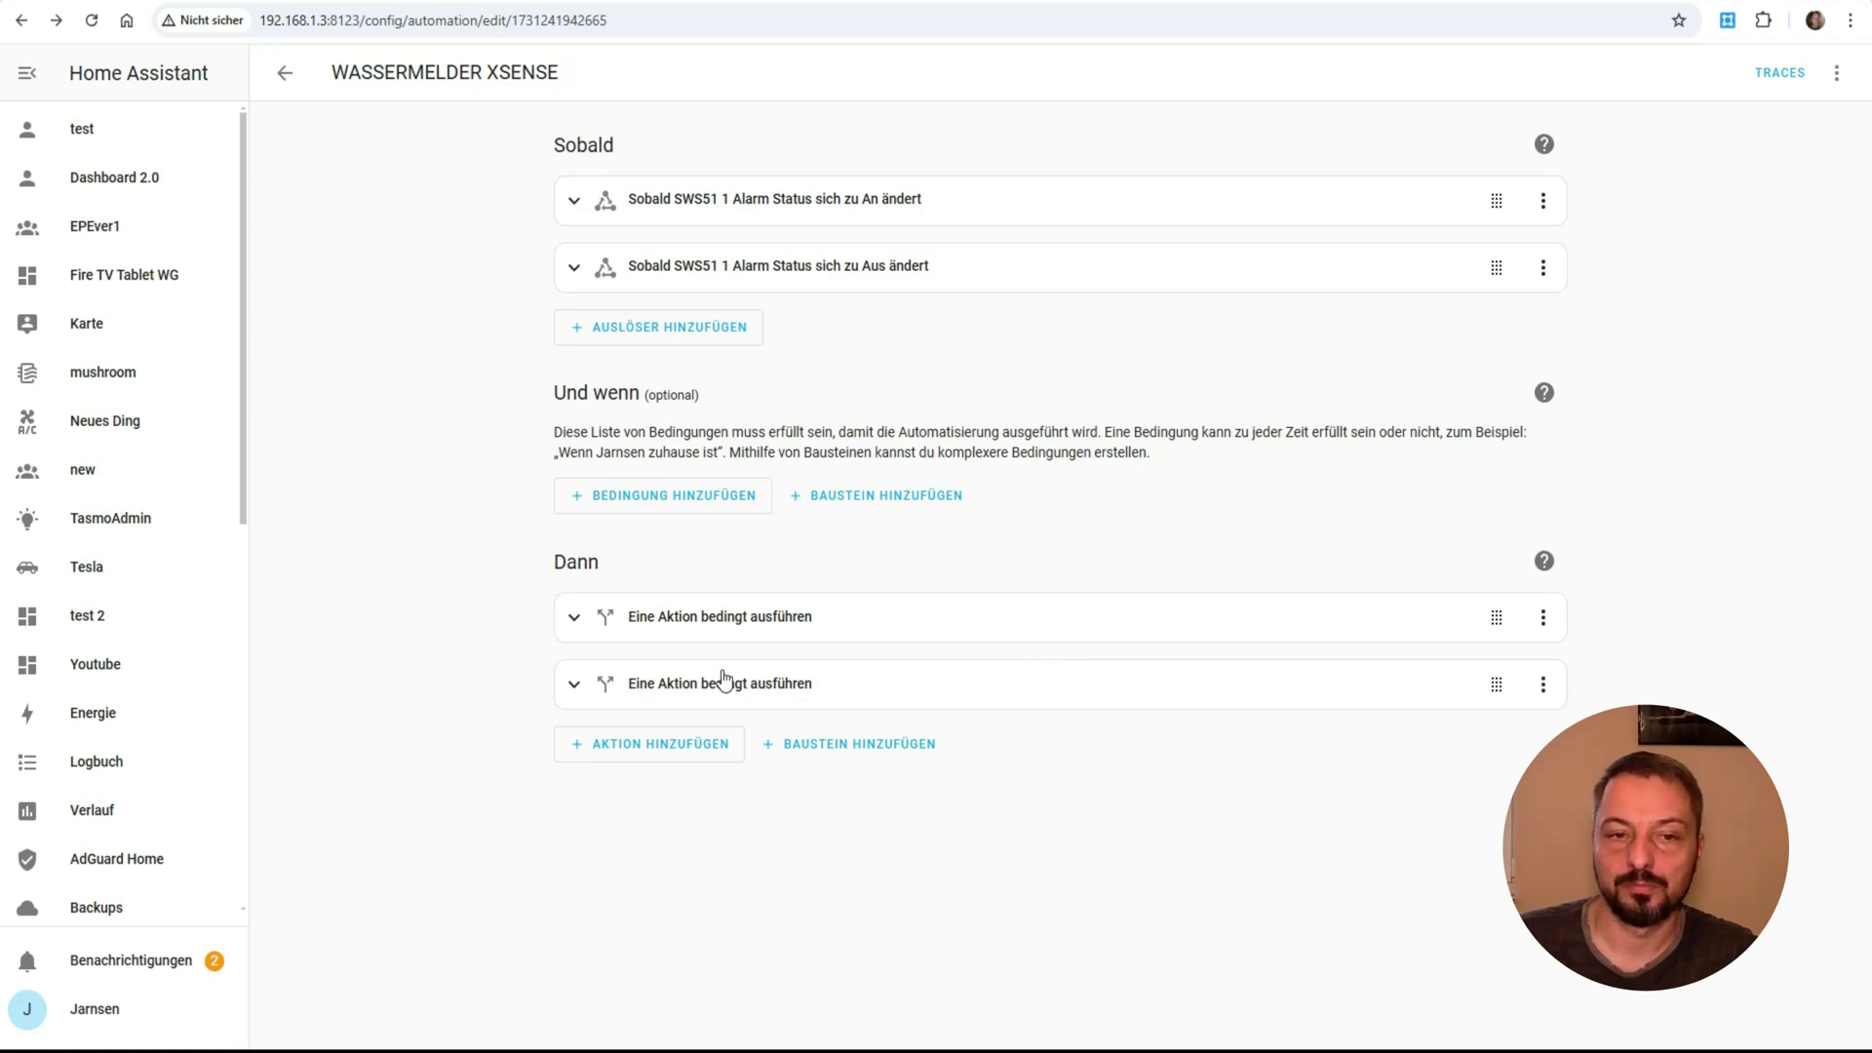
pyautogui.click(575, 620)
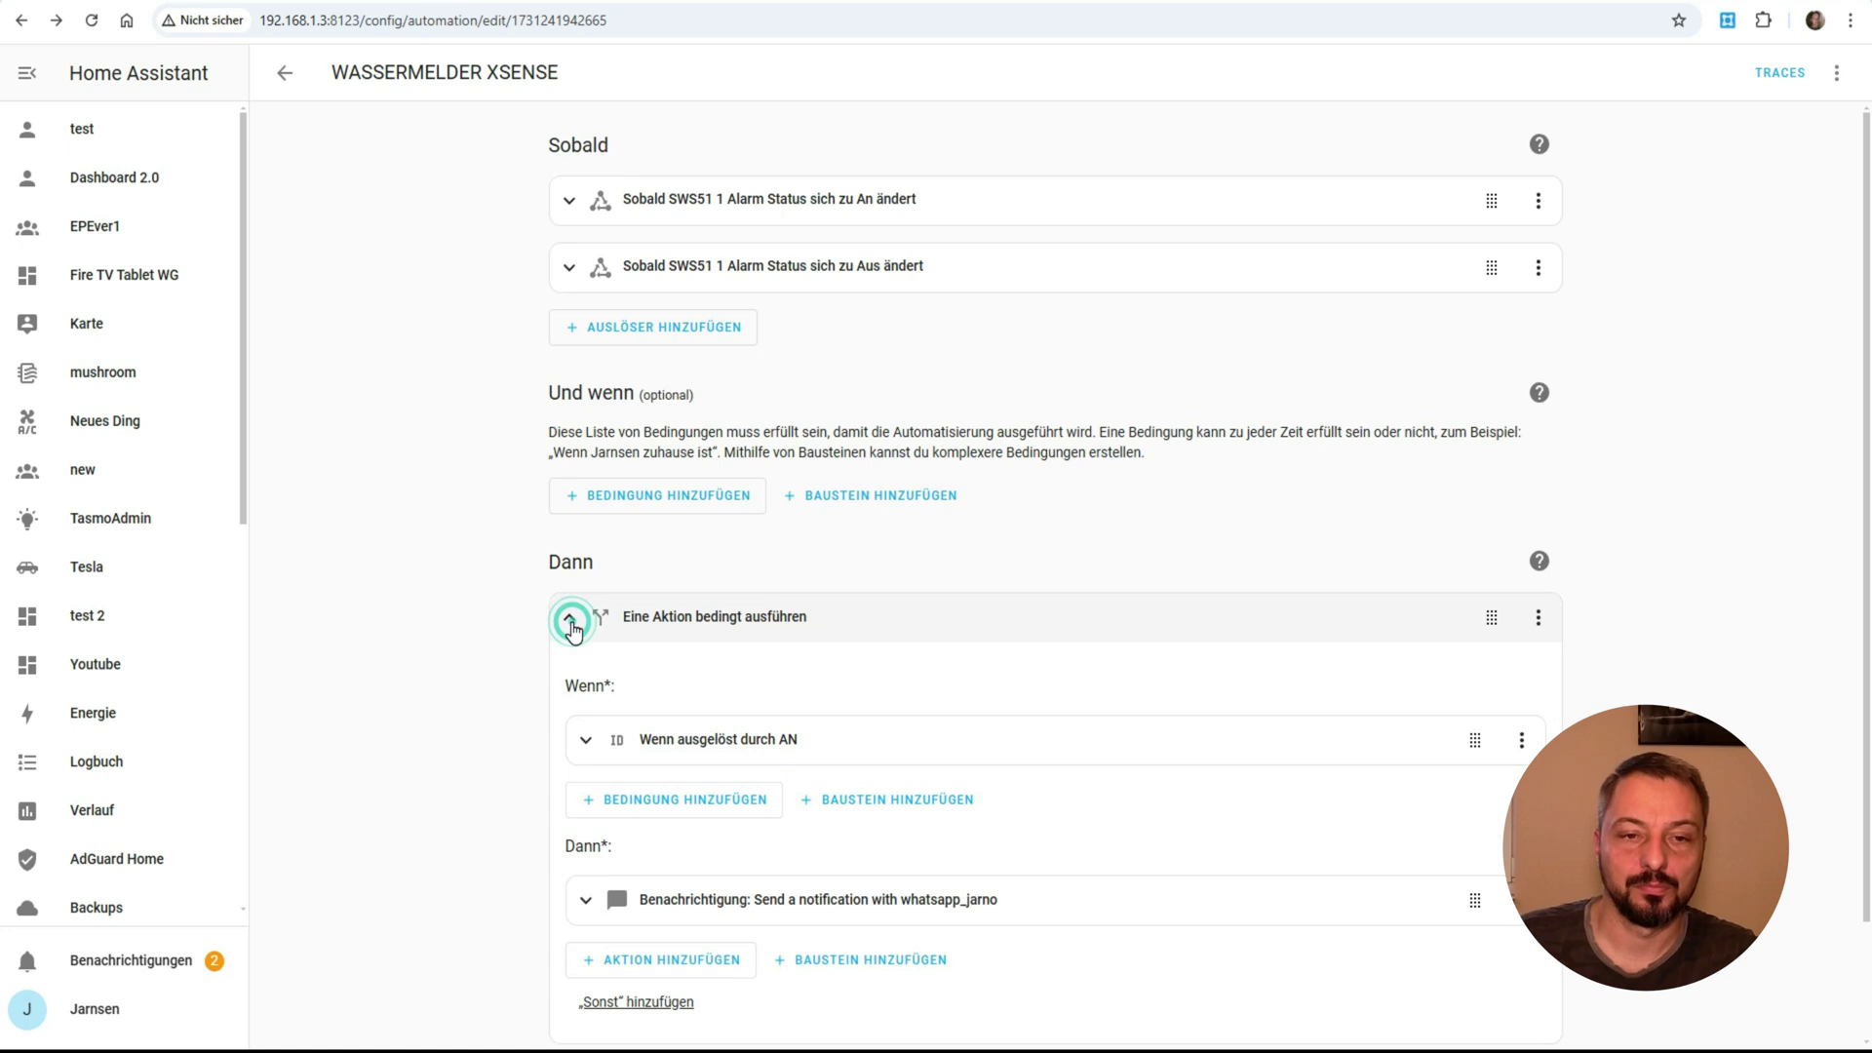
pyautogui.click(571, 624)
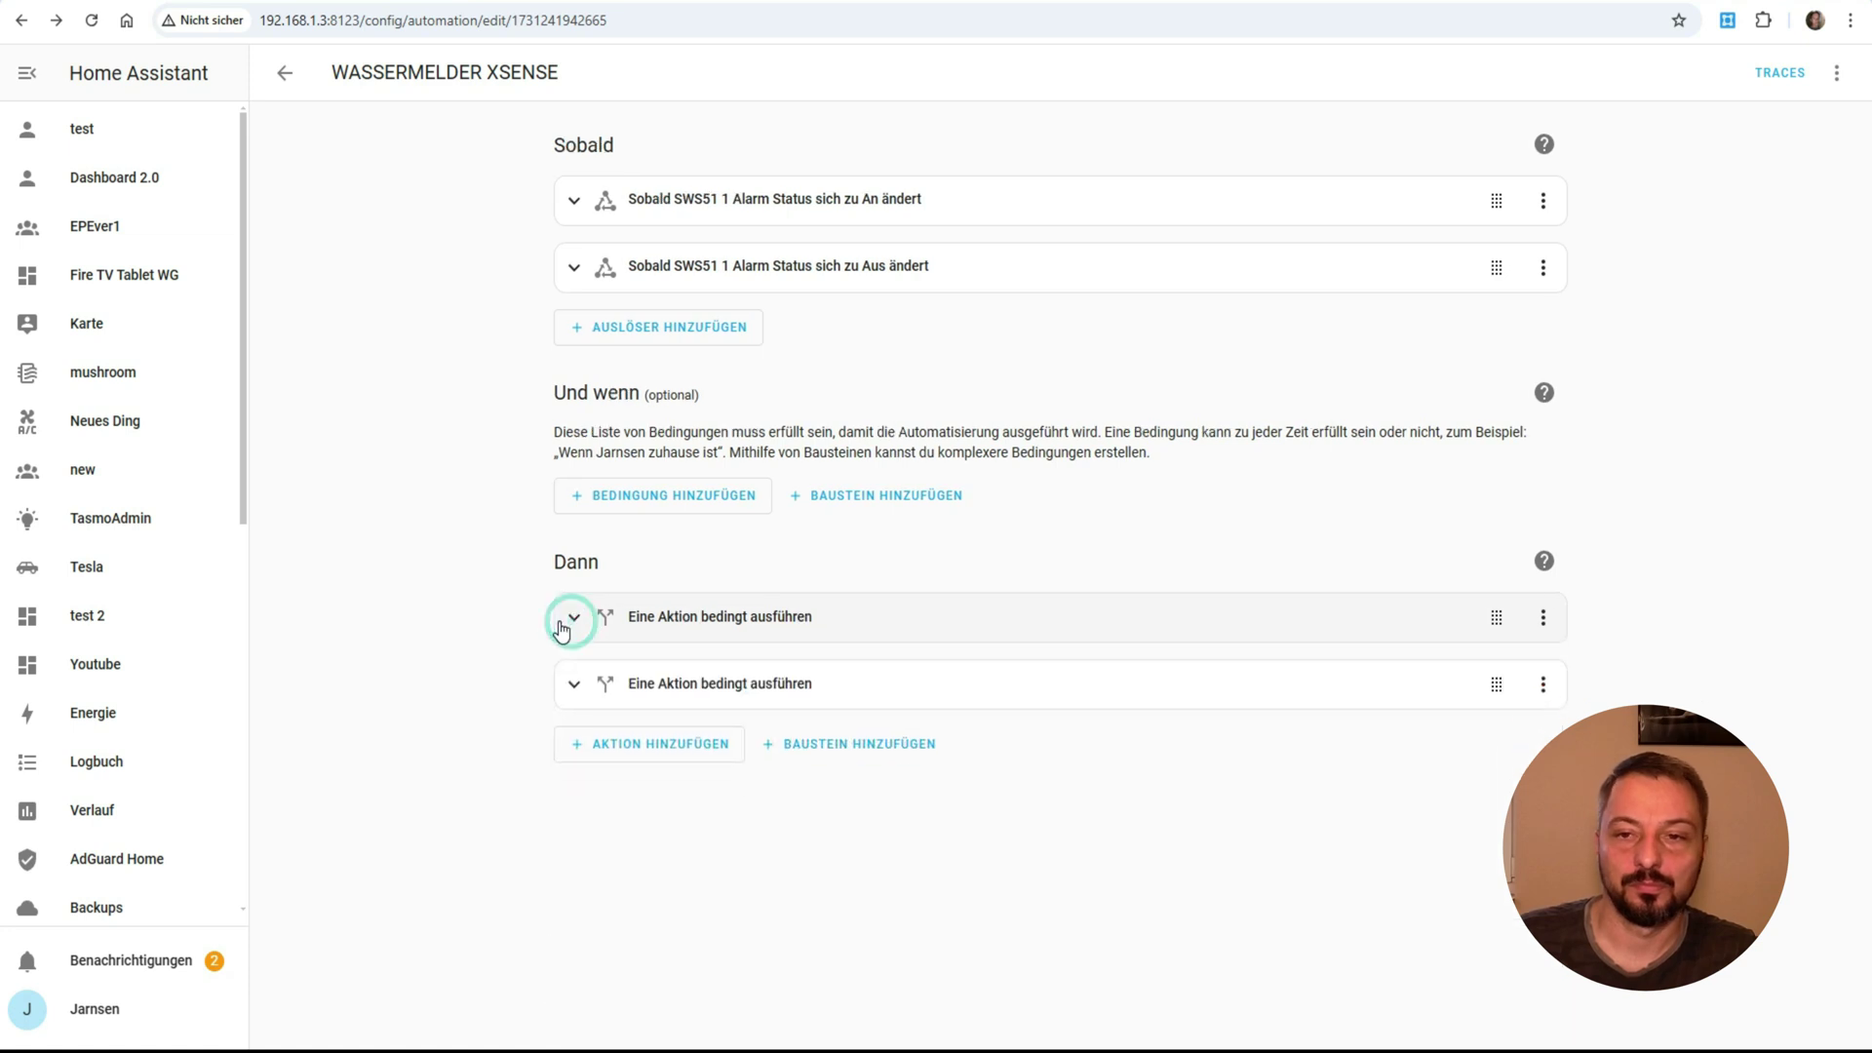